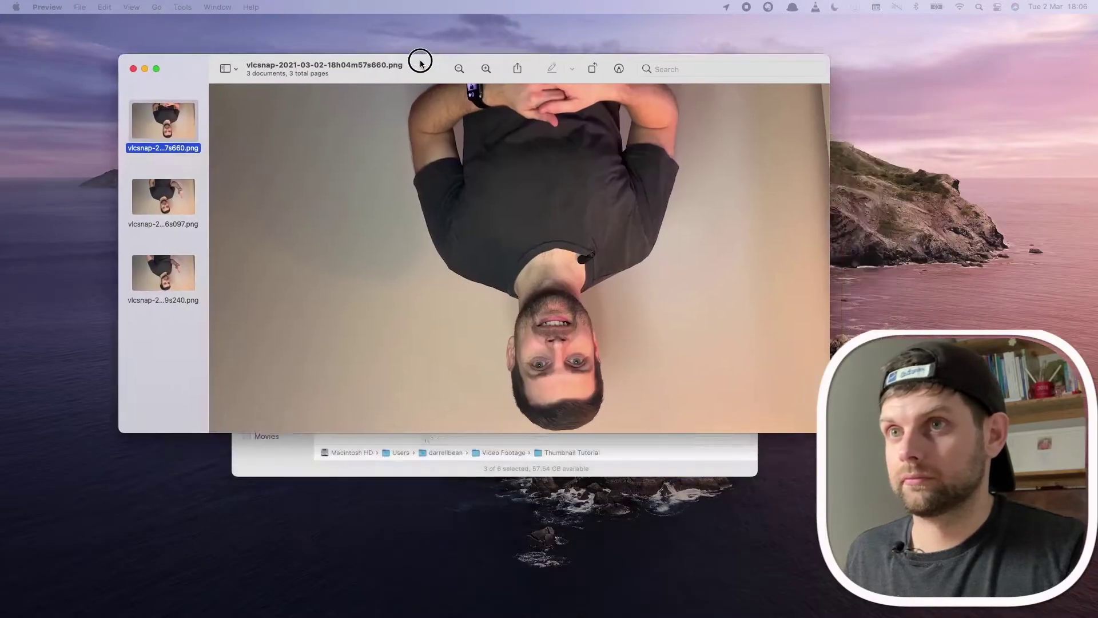
Rotate all three snapshots together by 180 degrees so they stand upright.
left_click_drag(419, 54, 485, 86)
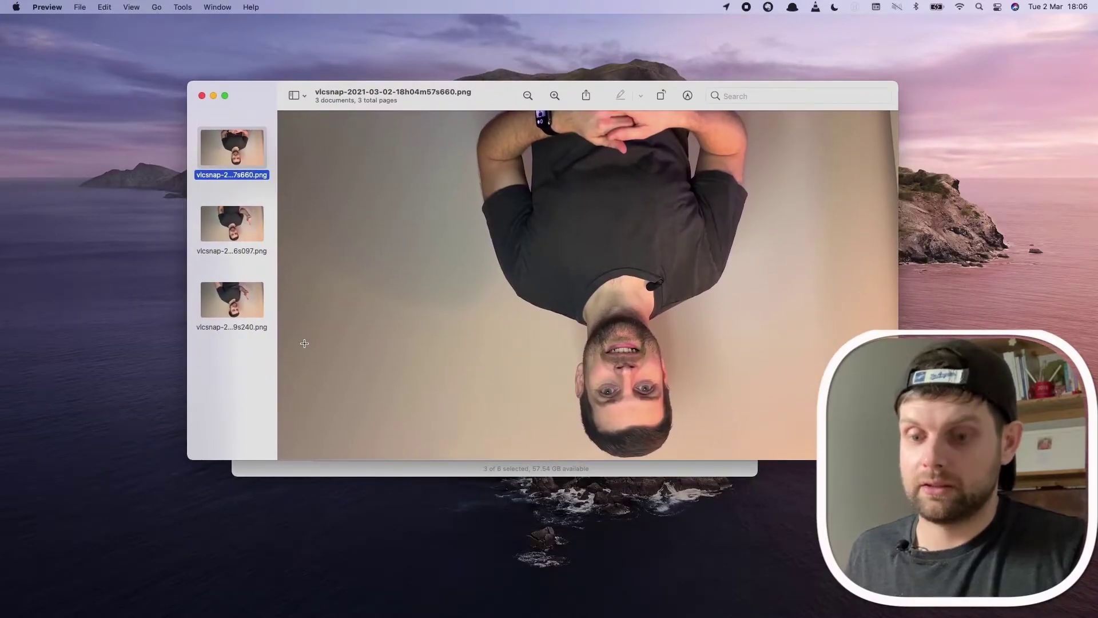
left_click(252, 319, "shift")
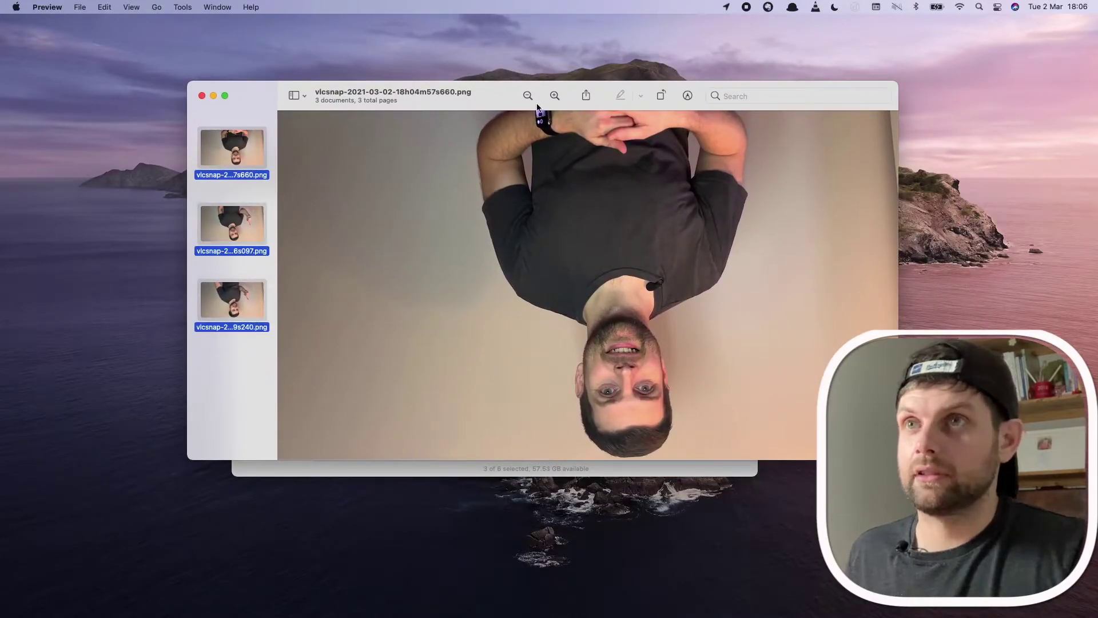
left_click(663, 94)
left_click(664, 94)
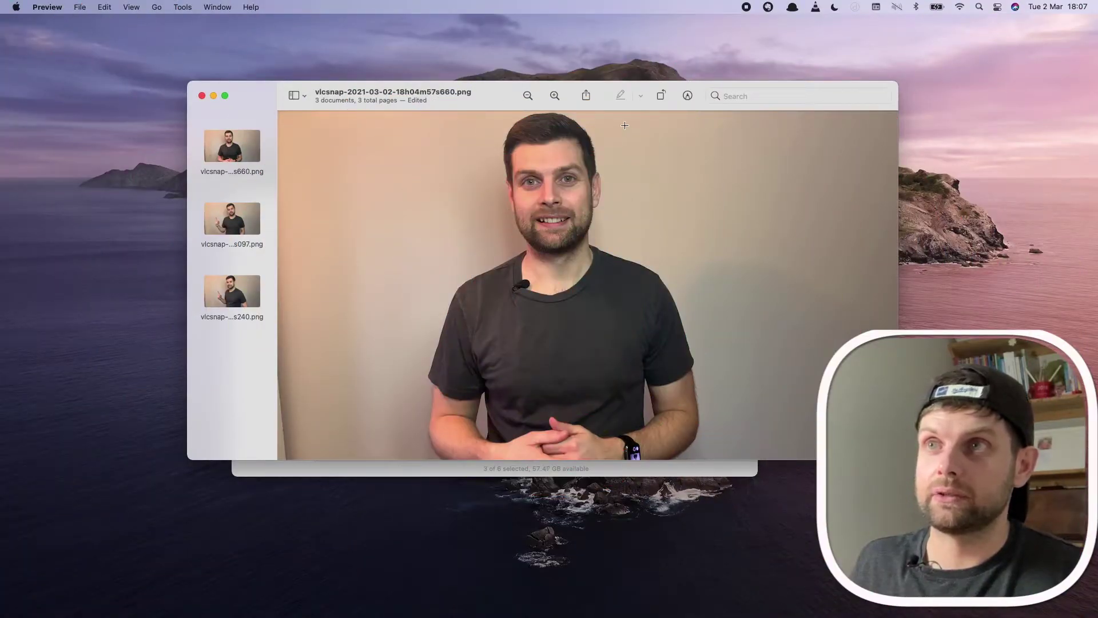
With the markup tools' Rectangular Selection, delete the full-height strip of background left of the man in the first snapshot.
left_click(686, 95)
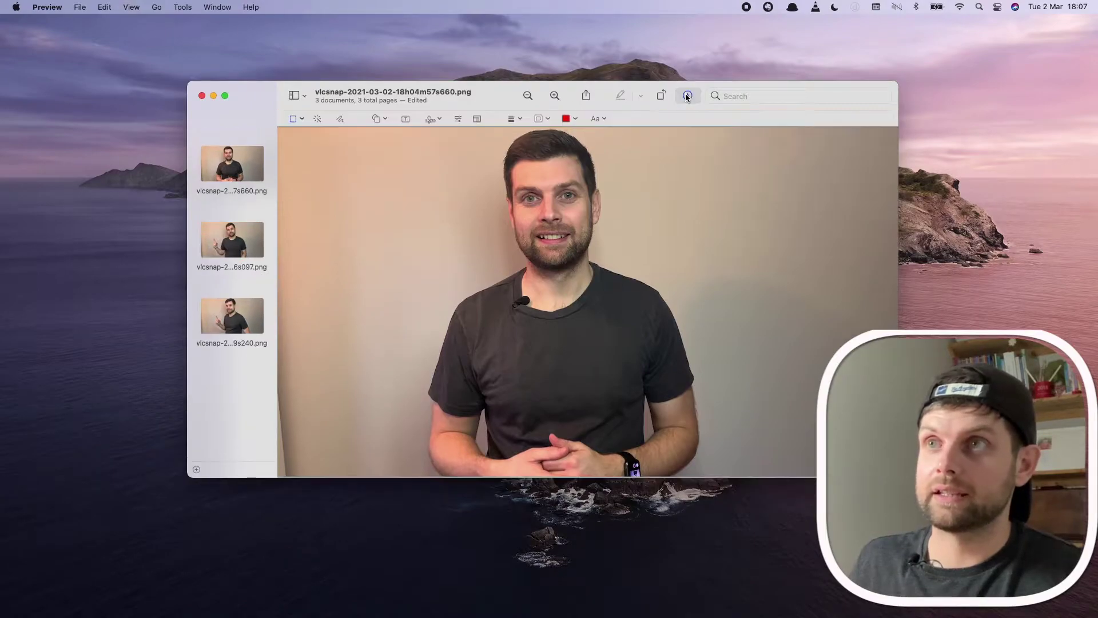
left_click(303, 119)
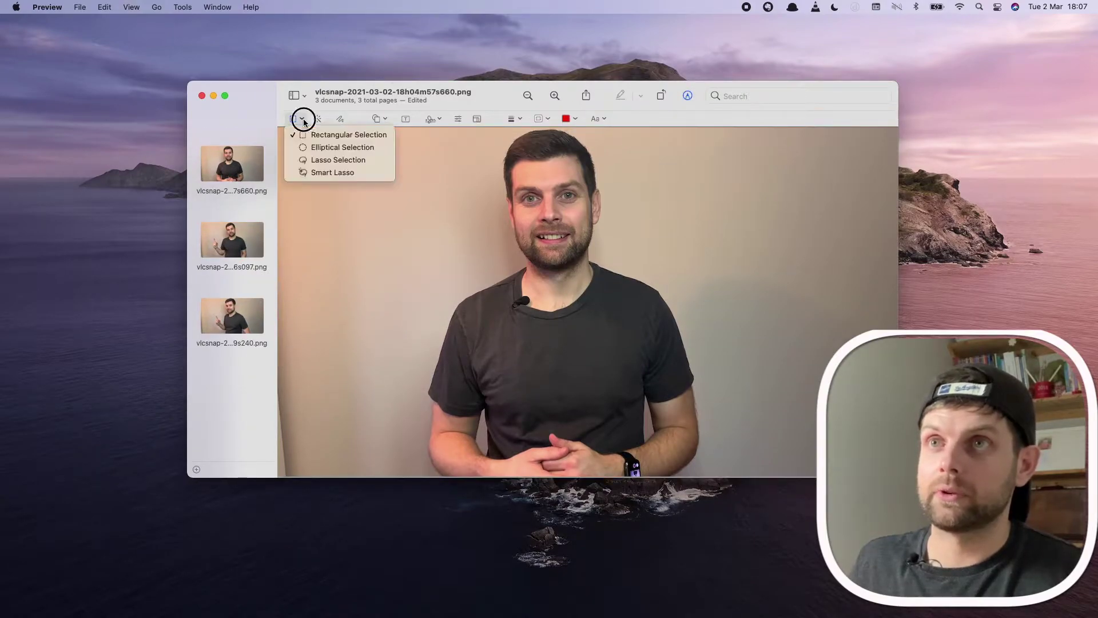
left_click(334, 138)
left_click_drag(282, 136, 421, 461)
left_click_drag(348, 461, 350, 482)
mouse_move(422, 133)
left_mouse_down()
mouse_move(444, 113)
mouse_move(424, 117)
left_mouse_up()
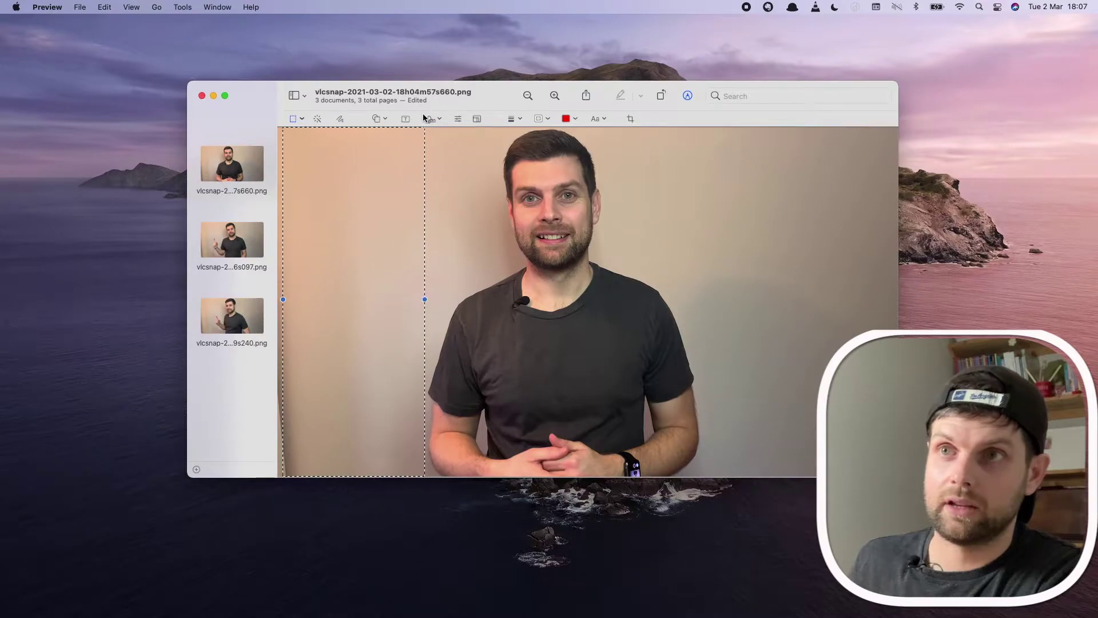
key("Delete")
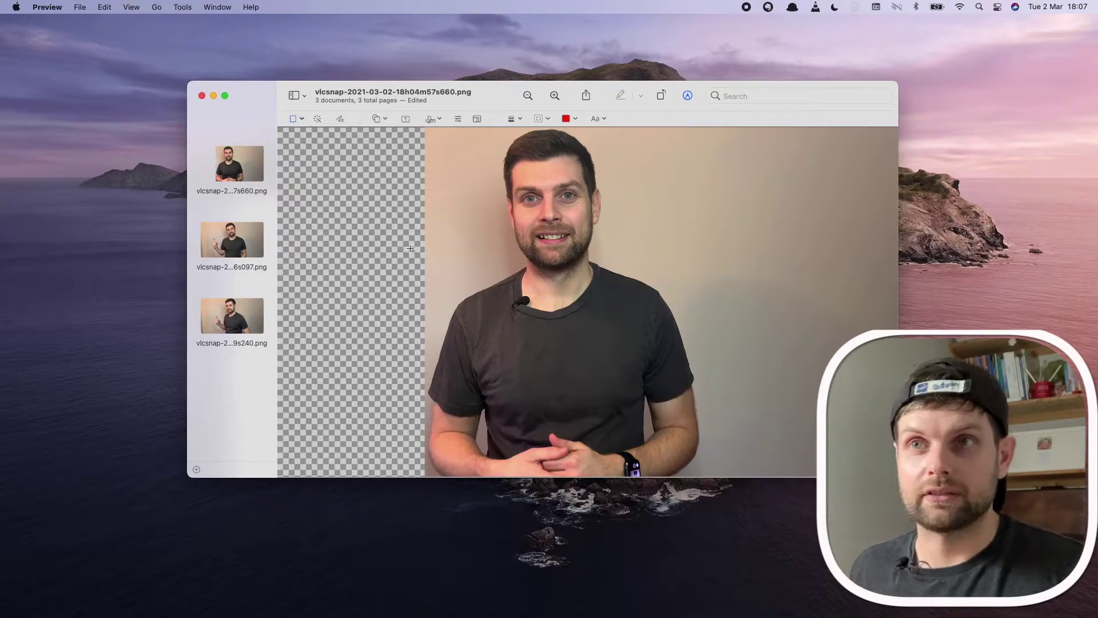
Select and delete the full-height strip of background right of the man, just outside his elbow.
left_click_drag(698, 131, 933, 483)
left_click_drag(698, 304, 701, 304)
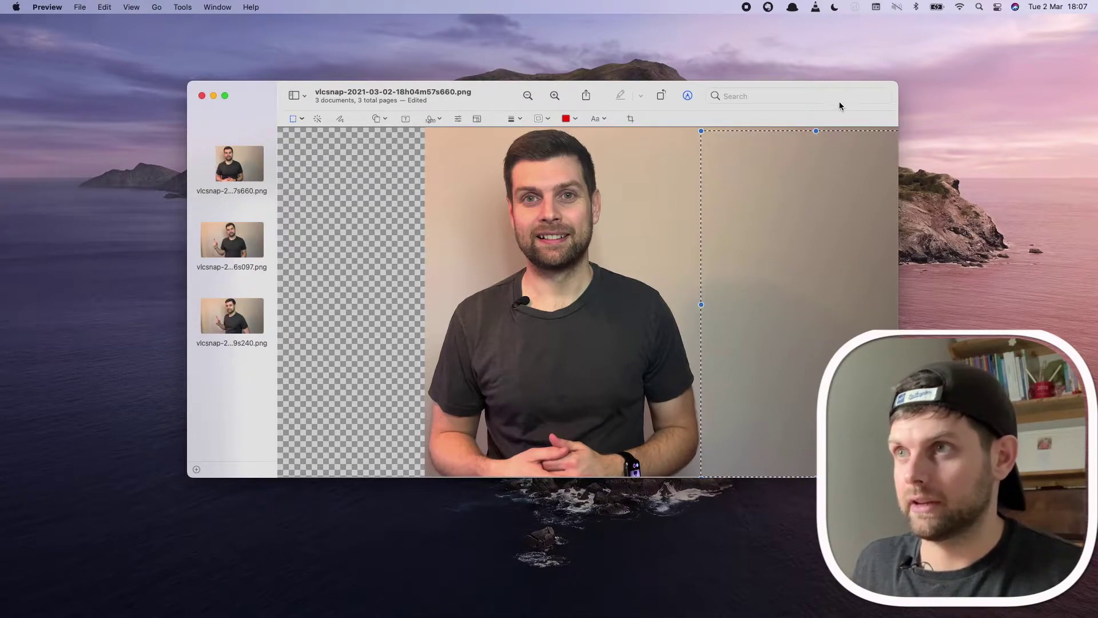
key("Delete")
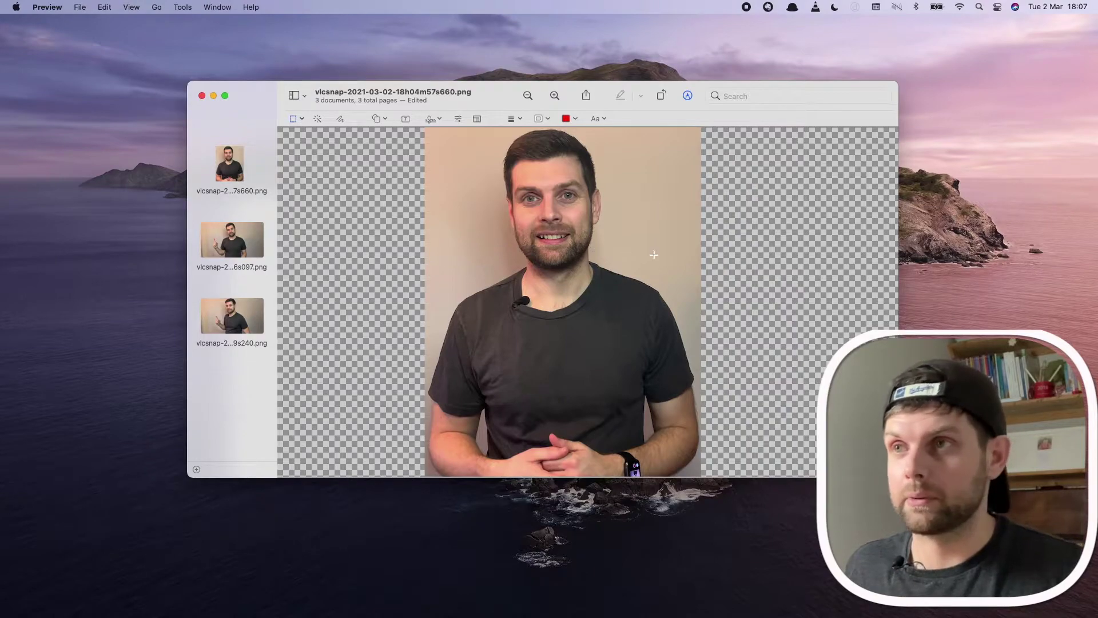
Delete rectangular blocks of background on both sides of the head and above both shoulders.
mouse_move(703, 126)
left_mouse_down()
mouse_move(612, 269)
mouse_move(606, 255)
left_mouse_up()
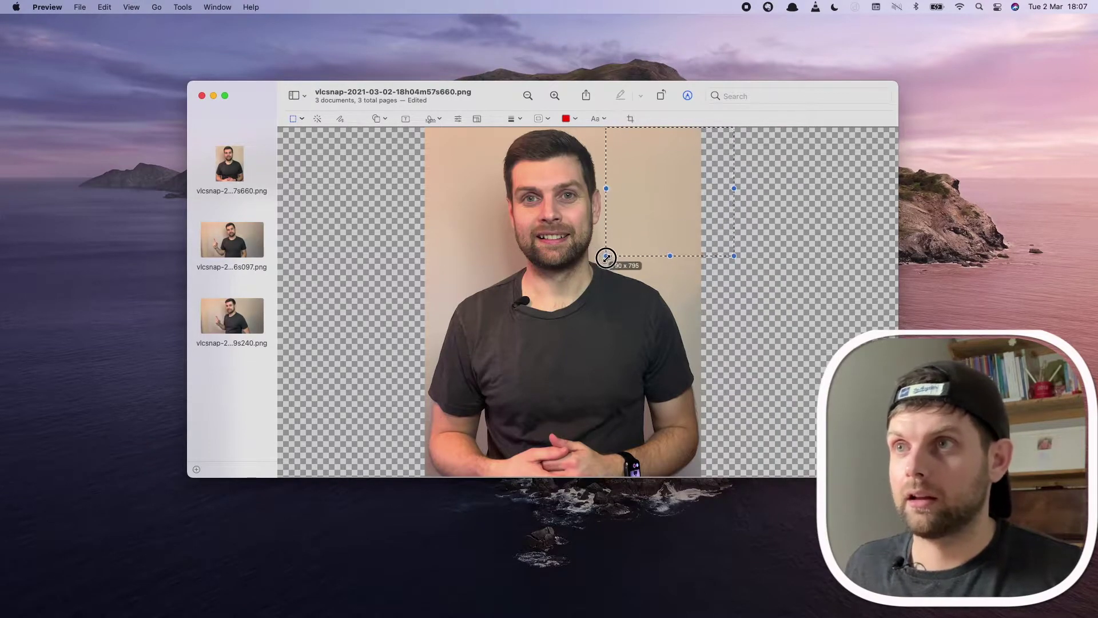
key("Delete")
left_click_drag(417, 133, 492, 278)
key("Delete")
left_click_drag(418, 279, 438, 309)
key("Delete")
left_click_drag(678, 246, 731, 302)
key("Delete")
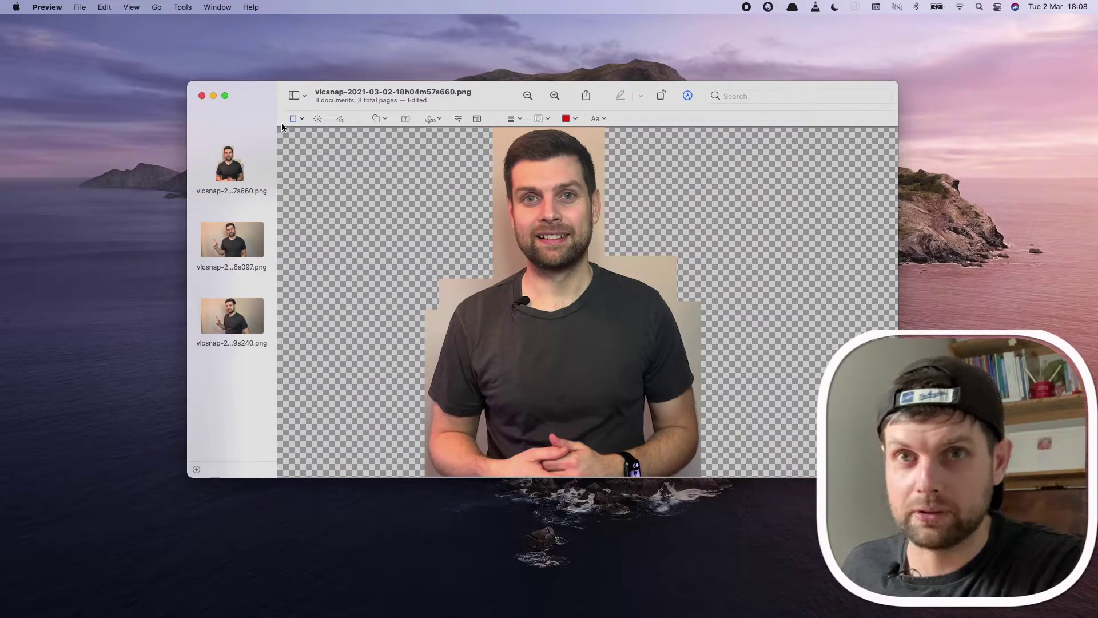
Use Instant Alpha to select and delete the remaining wall around the head and along the shoulders.
left_click(318, 118)
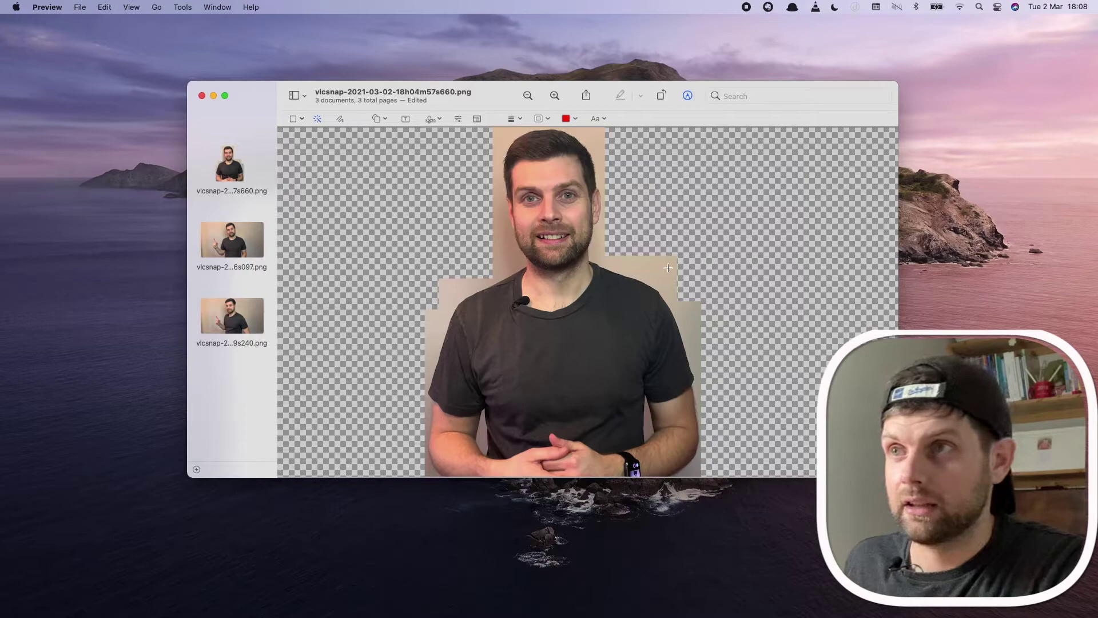
left_click_drag(663, 265, 660, 265)
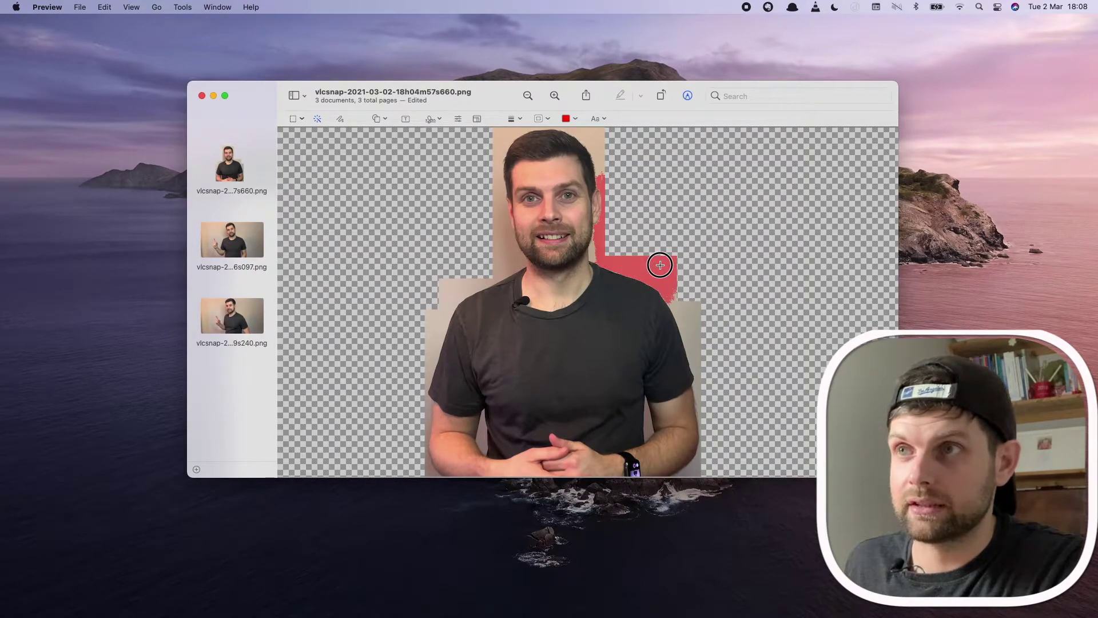
left_click_drag(660, 265, 659, 265)
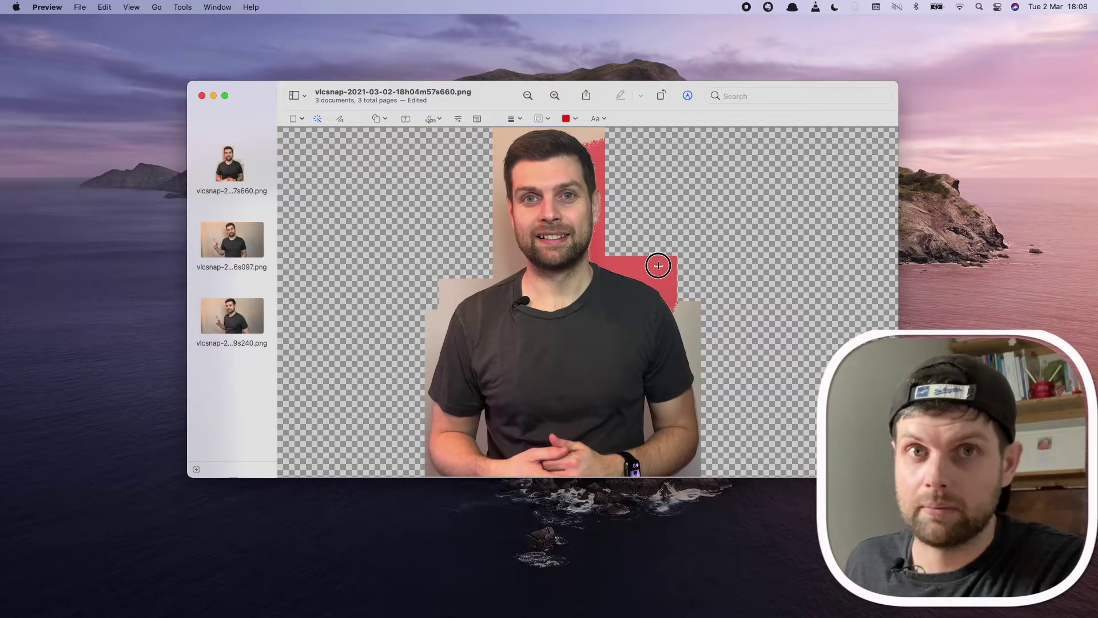
left_click_drag(658, 265, 653, 265)
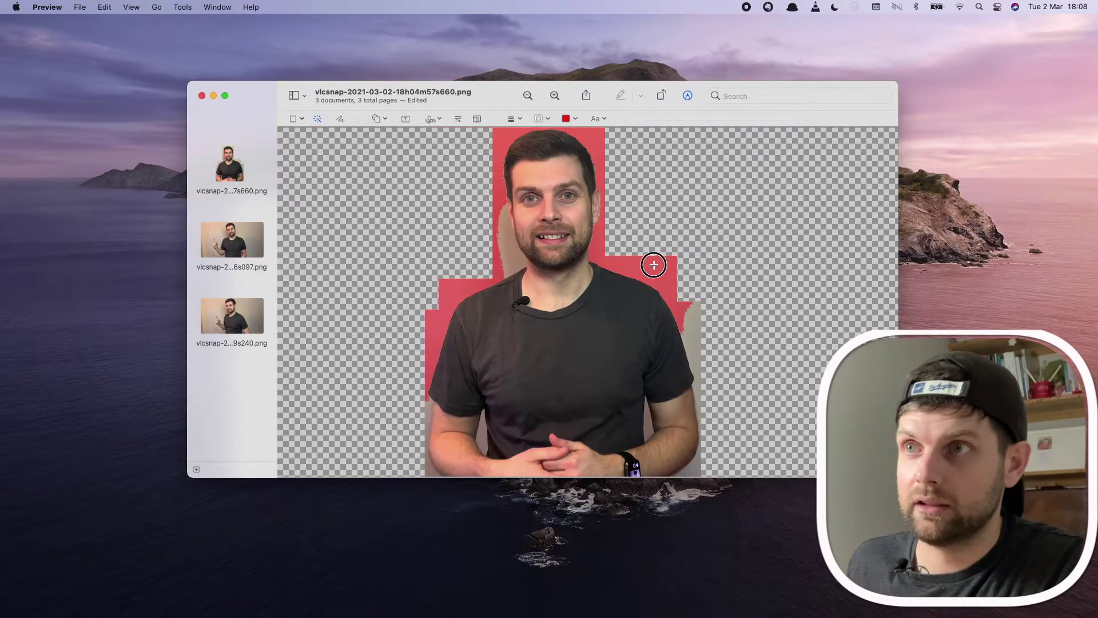
left_click_drag(653, 265, 653, 264)
key("Delete")
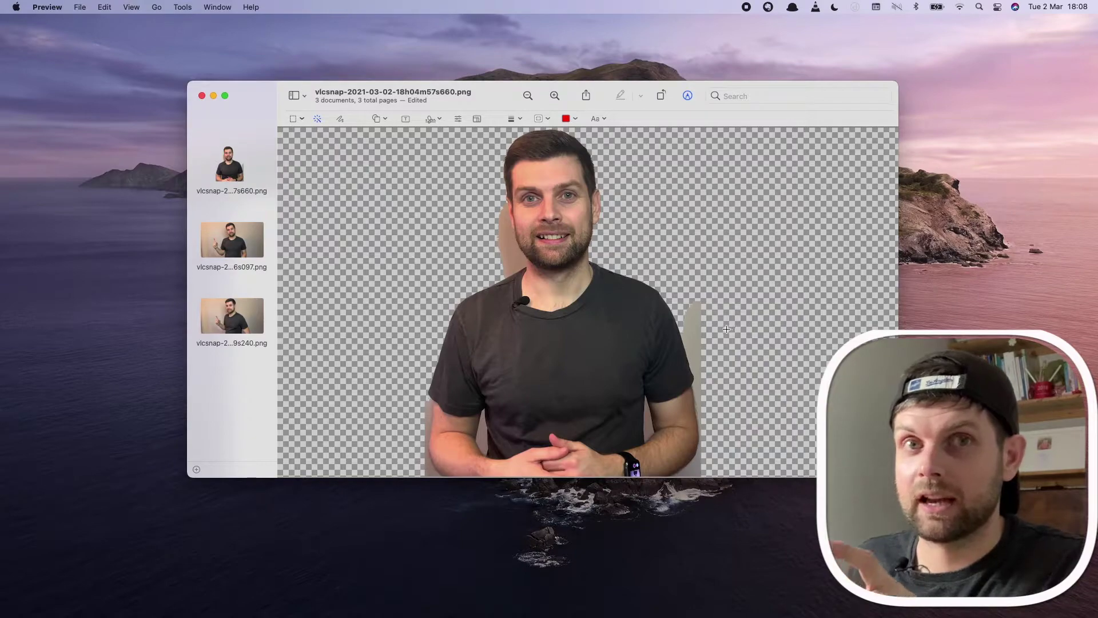
Remove the leftover background outside the arm with the watch and in the gap between that arm and the torso.
left_click_drag(692, 341, 689, 321)
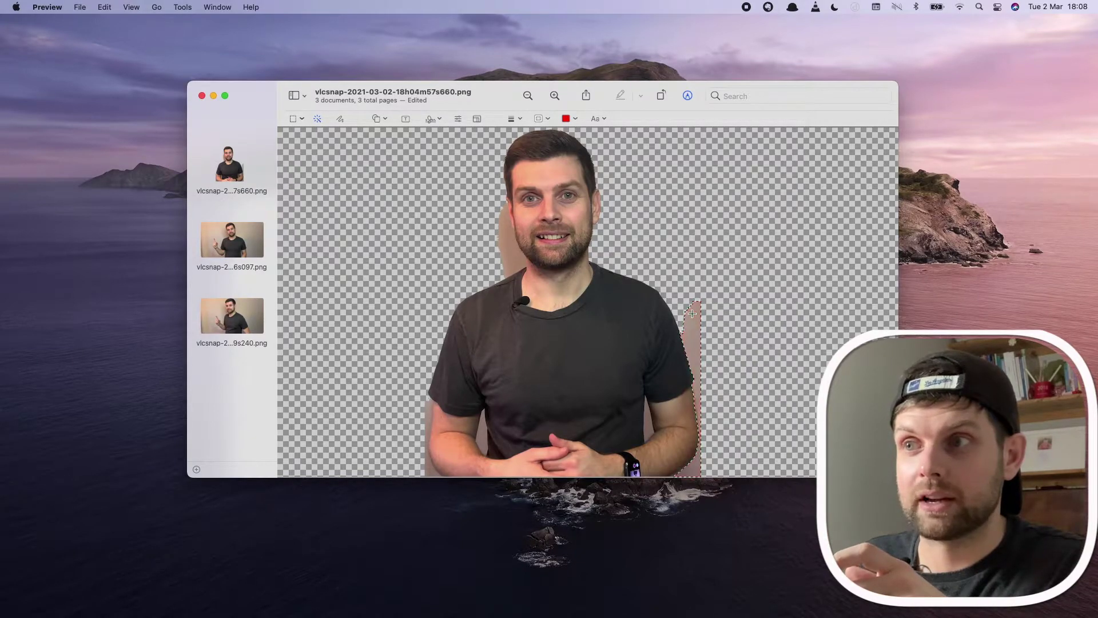
key("BackSpace")
left_click_drag(643, 419, 645, 430)
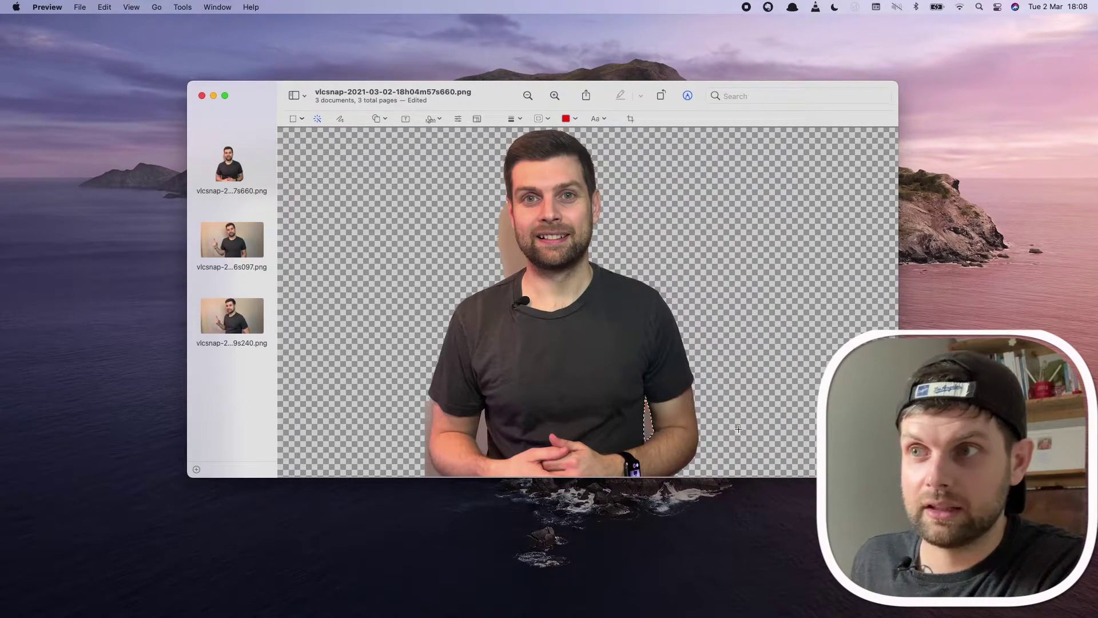
key("BackSpace")
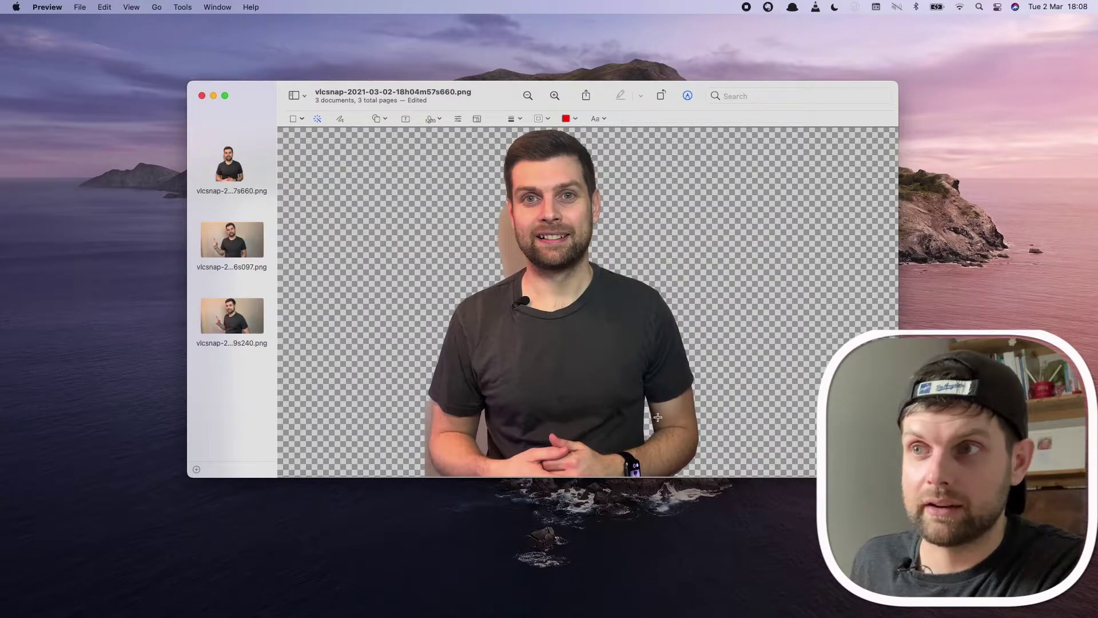
Try to remove the shadowed background patch beside the neck with Instant Alpha, and undo the deletion.
left_click_drag(507, 260, 502, 250)
key("BackSpace")
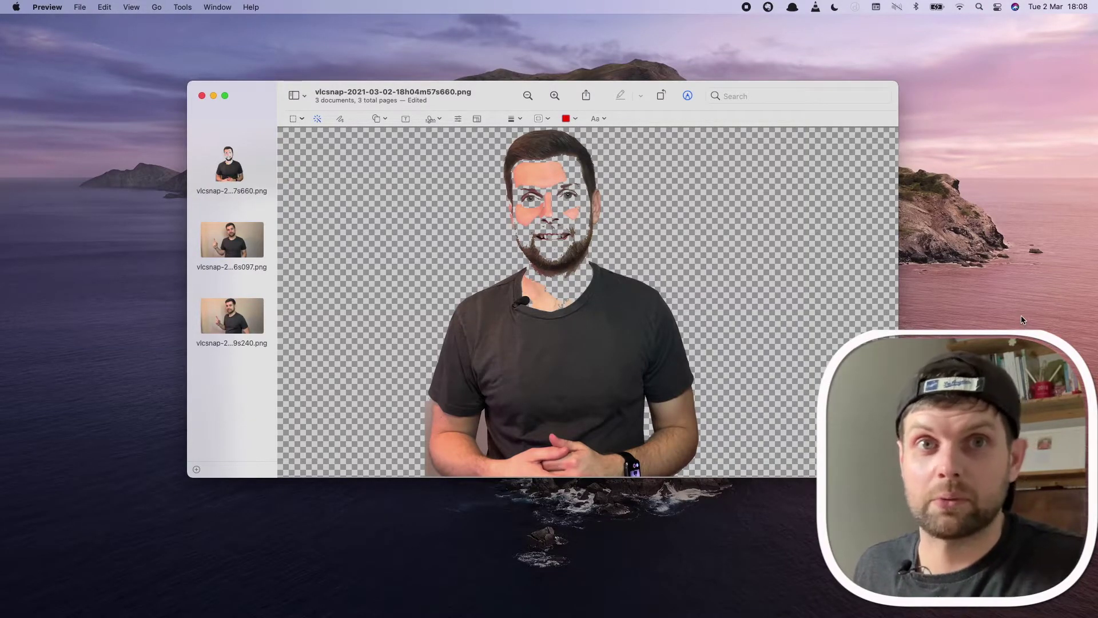
key("super+z")
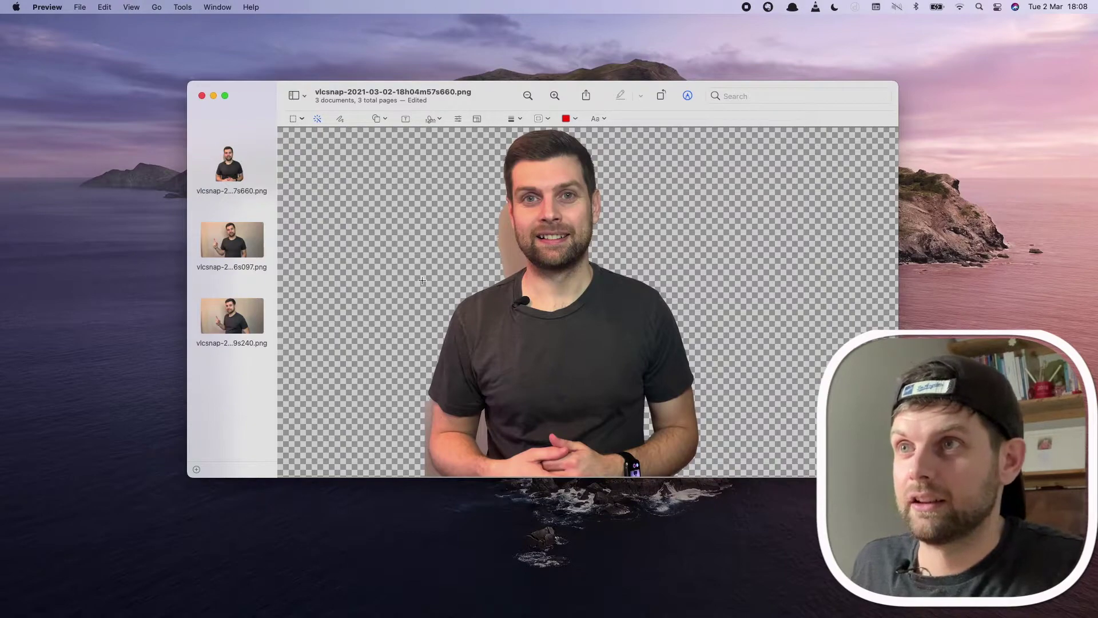
Try a close-up Instant Alpha removal of the shadowed patch next to the jaw, and undo it.
scroll(504, 247, "up", 5)
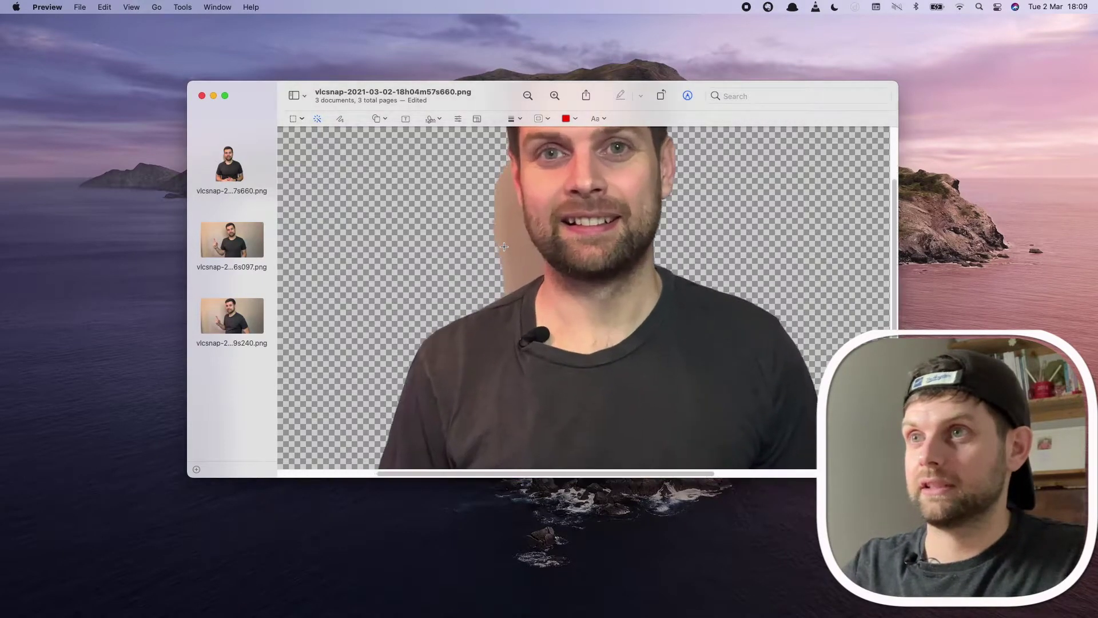
scroll(503, 247, "up", 1)
scroll(504, 246, "up", 5)
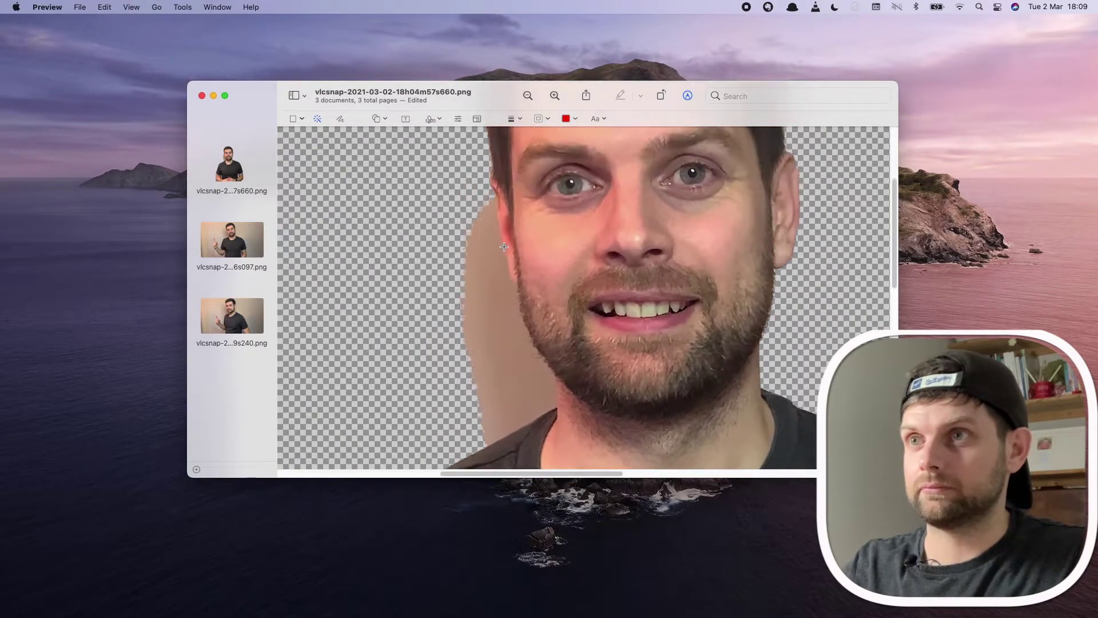
left_click_drag(513, 402, 498, 422)
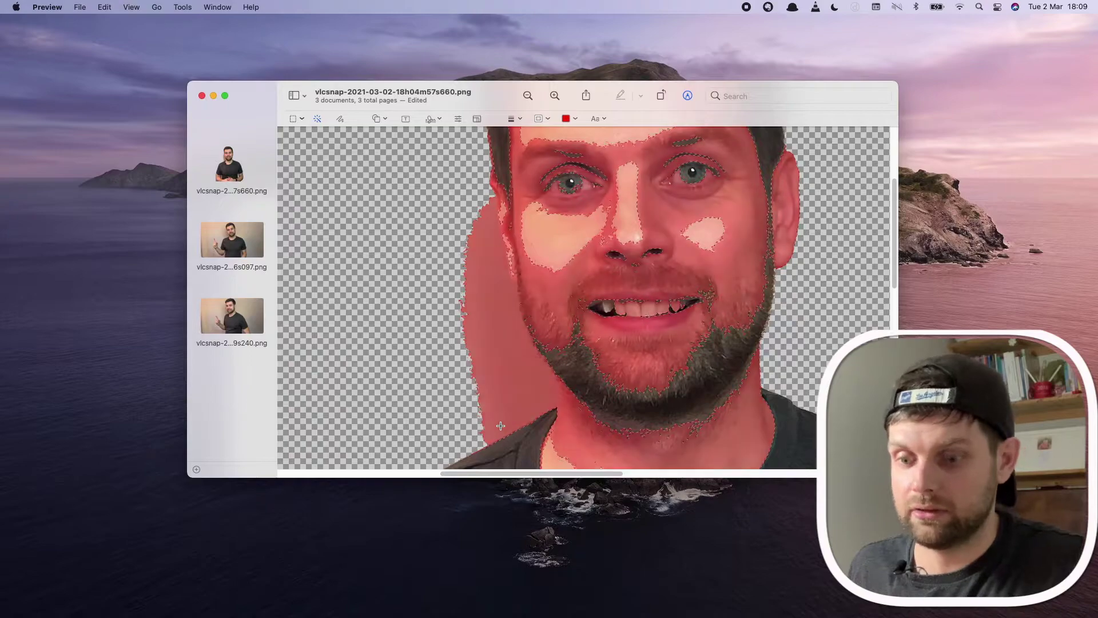
left_click_drag(473, 301, 477, 303)
key("Delete")
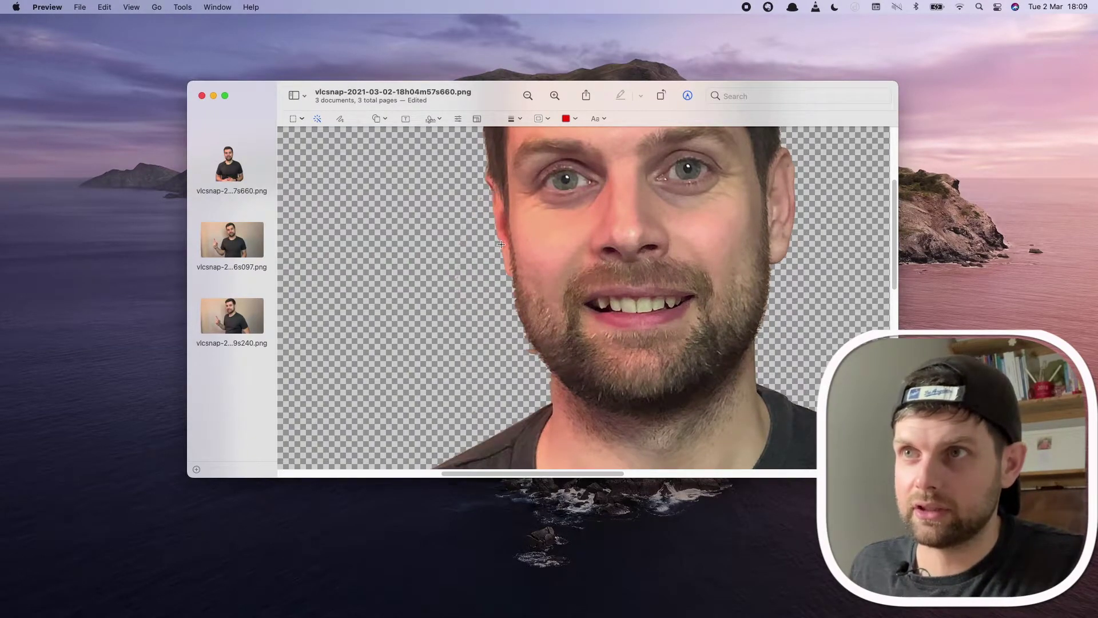
key("super+z")
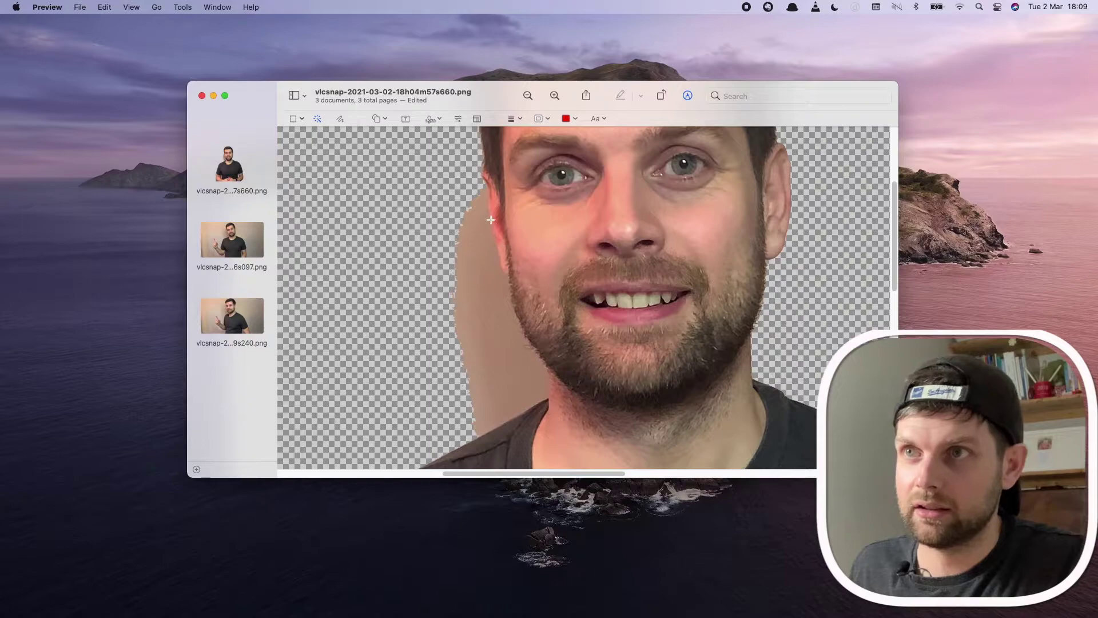
Discard the selection that spills onto the face and delete only the shadowed background between jaw and shoulder.
left_click_drag(510, 300, 510, 346)
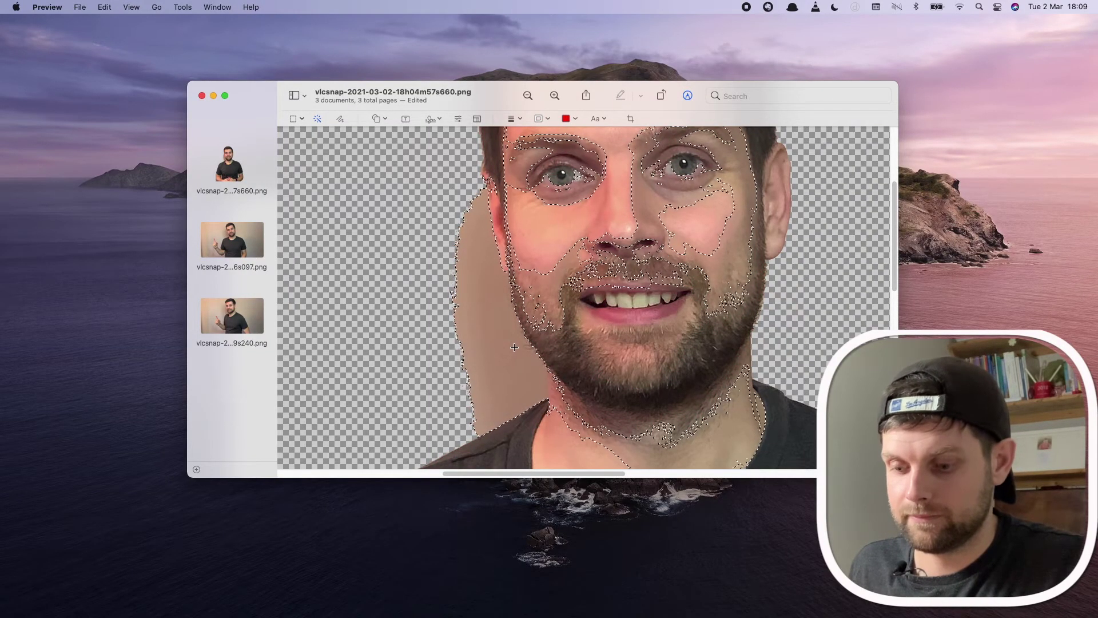
key("Escape")
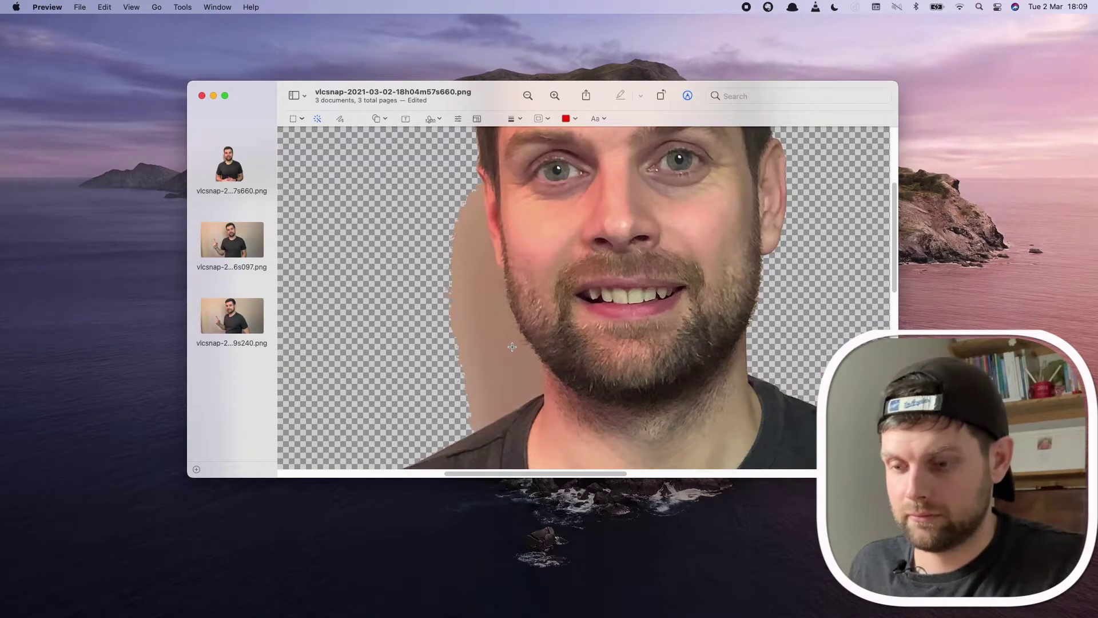
key("Delete")
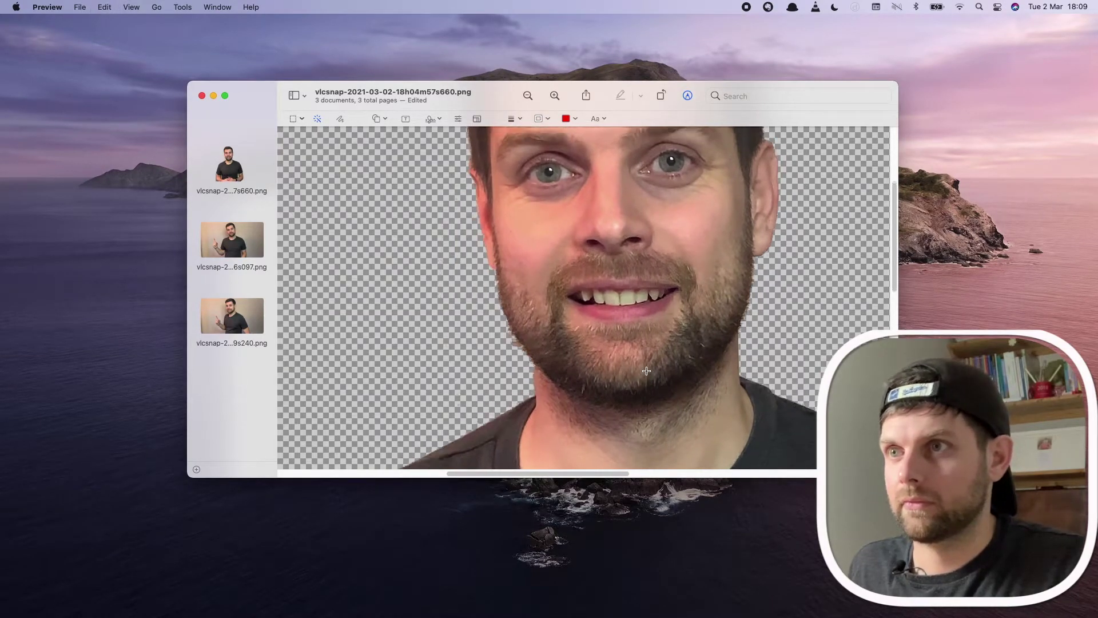
Remove the leftover background strip along the outside of the forearm without the watch, from the sleeve down to the elbow.
scroll(538, 360, "up", 5)
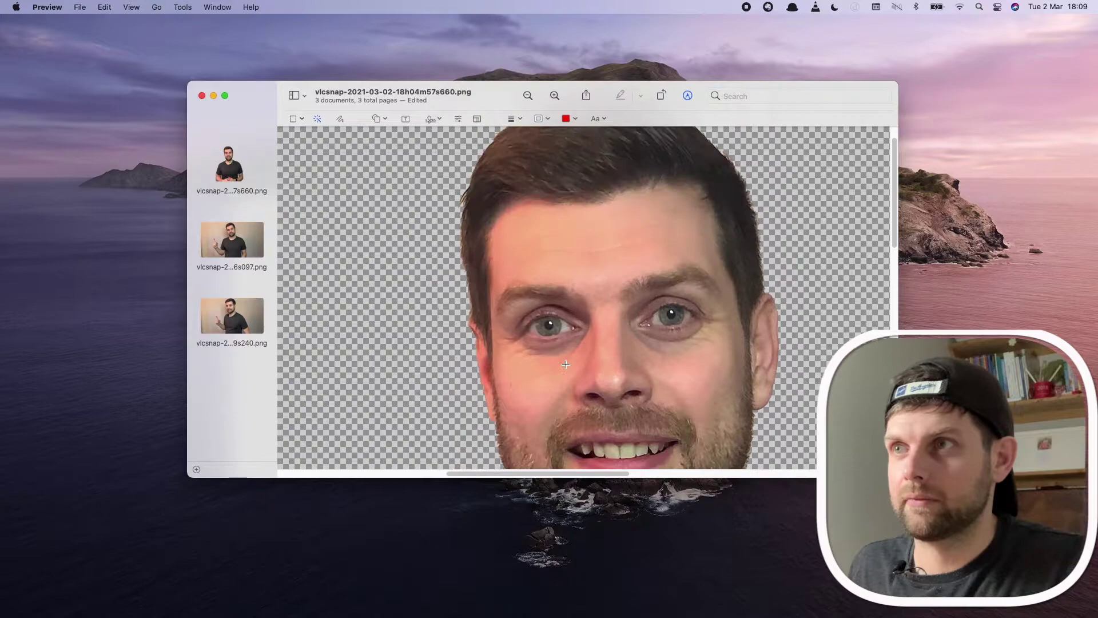
scroll(566, 364, "down", 10)
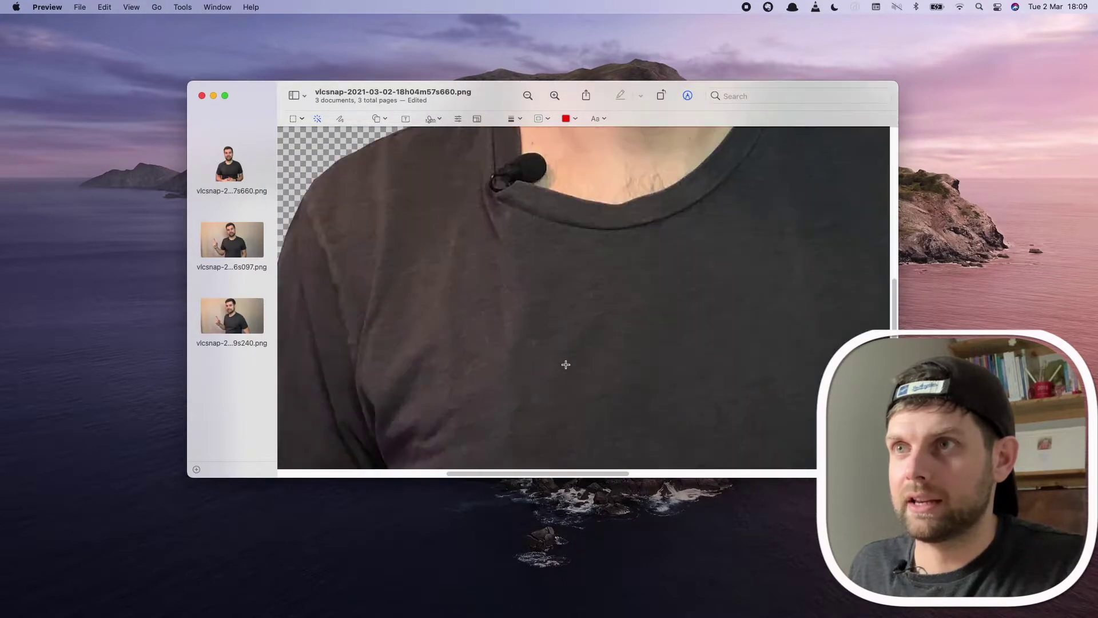
scroll(515, 312, "down", 4)
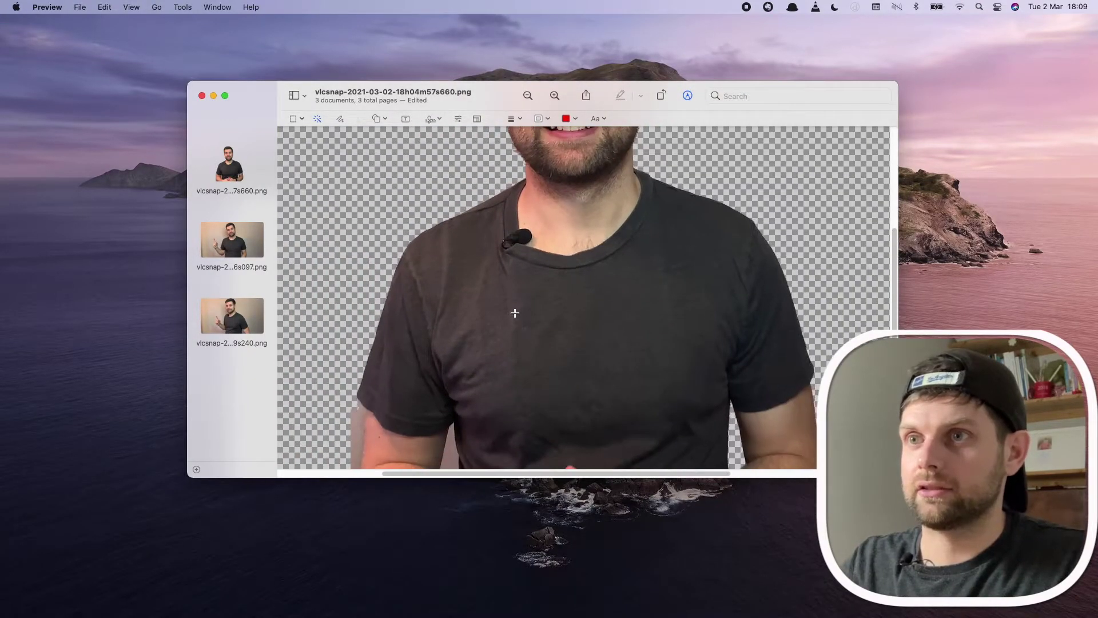
scroll(515, 313, "down", 3)
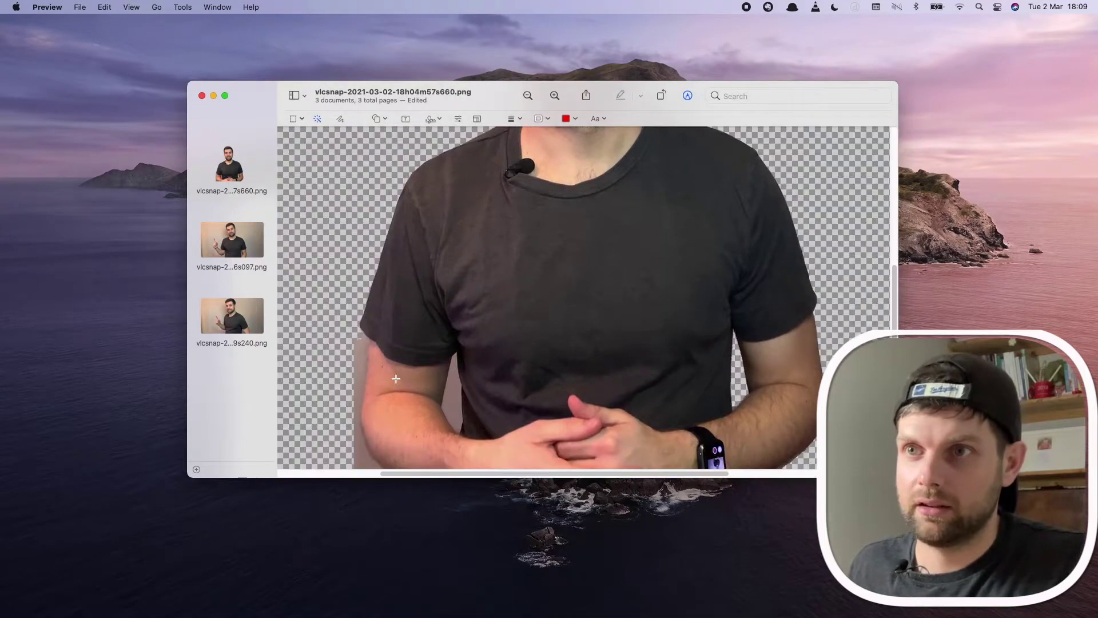
left_click(361, 364)
left_click_drag(361, 364, 360, 374)
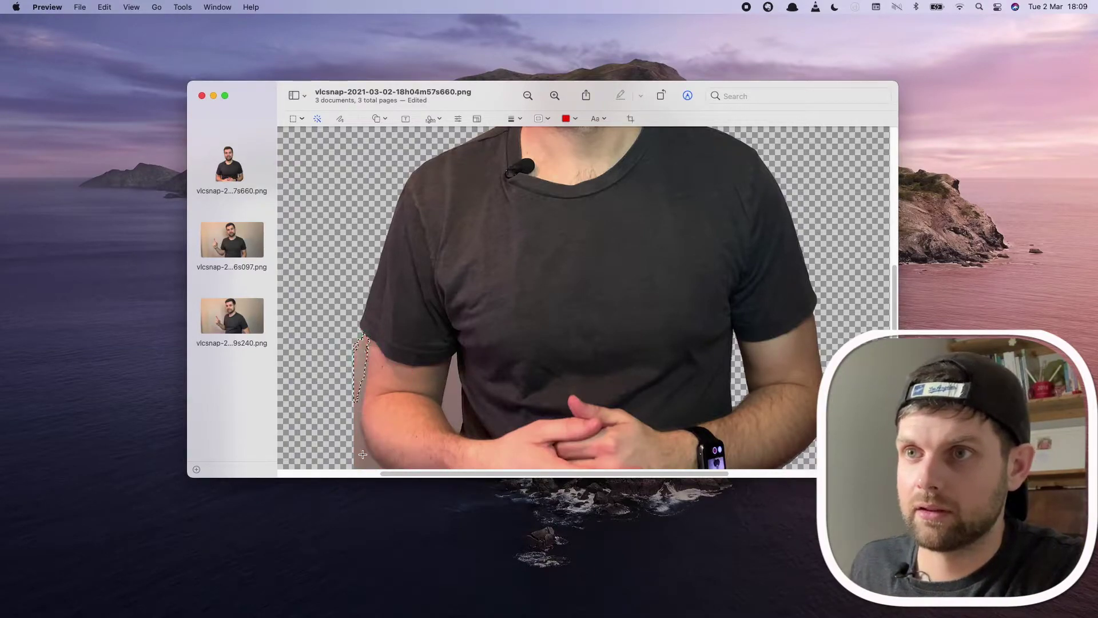
key("BackSpace")
left_click_drag(361, 459, 361, 460)
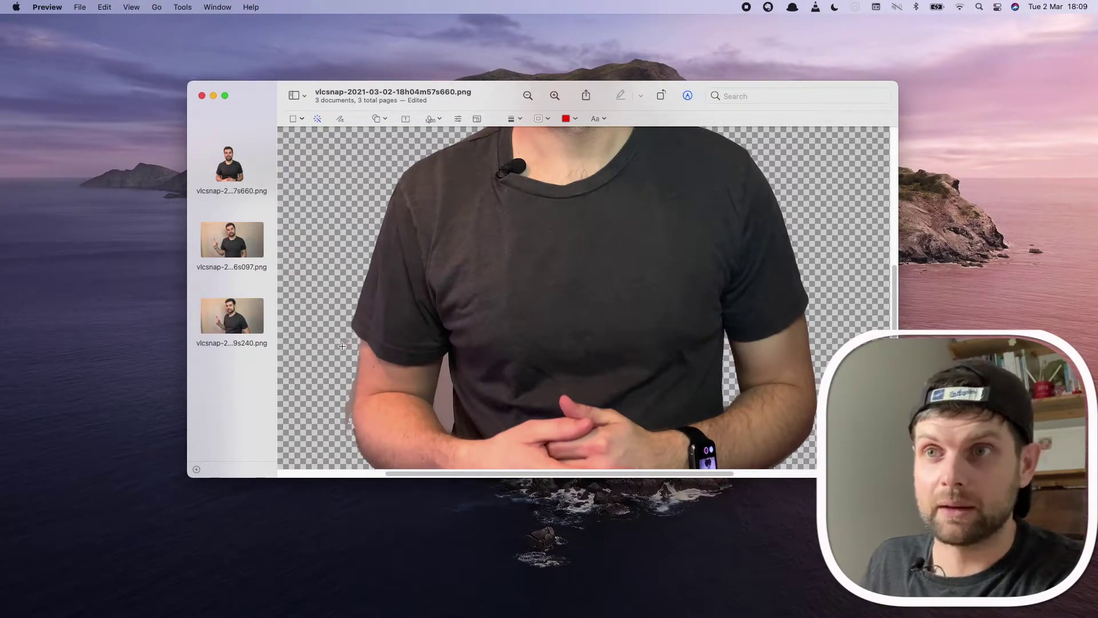
Remove the remaining background fringe along the outer edge of the arm without the watch, using Lasso Selection.
scroll(351, 343, "up", 5)
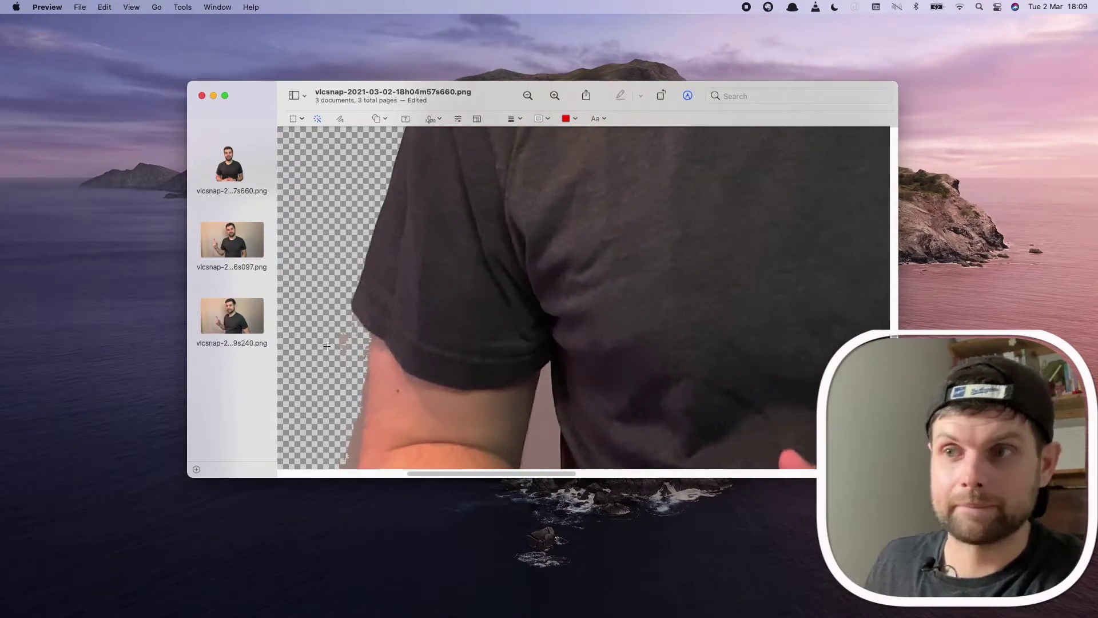
scroll(326, 345, "down", 5)
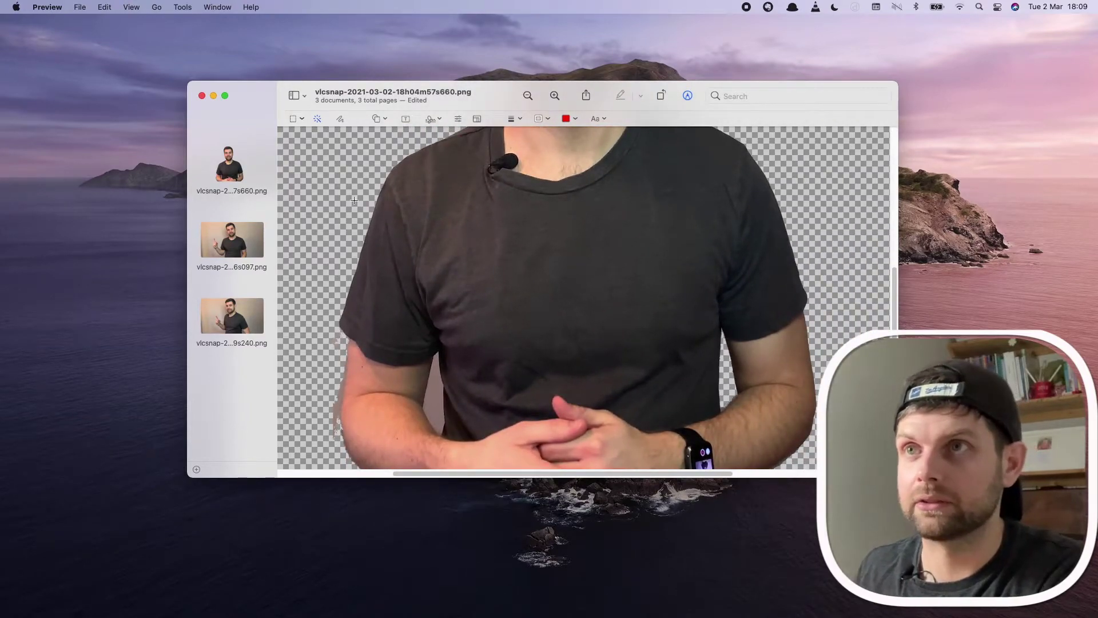
left_click(300, 119)
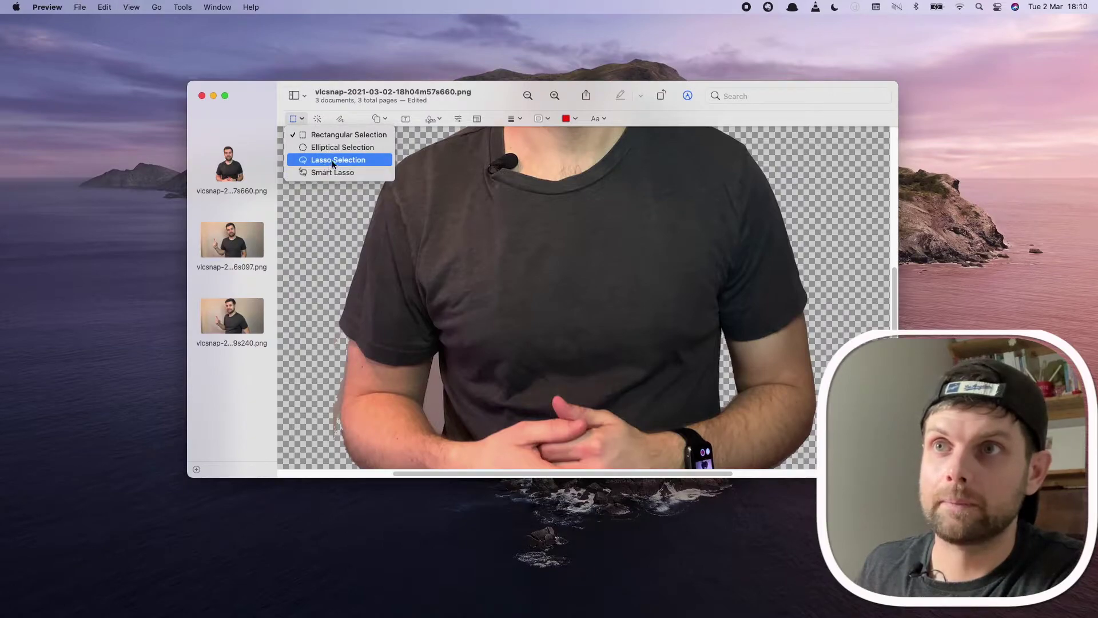
left_click(332, 163)
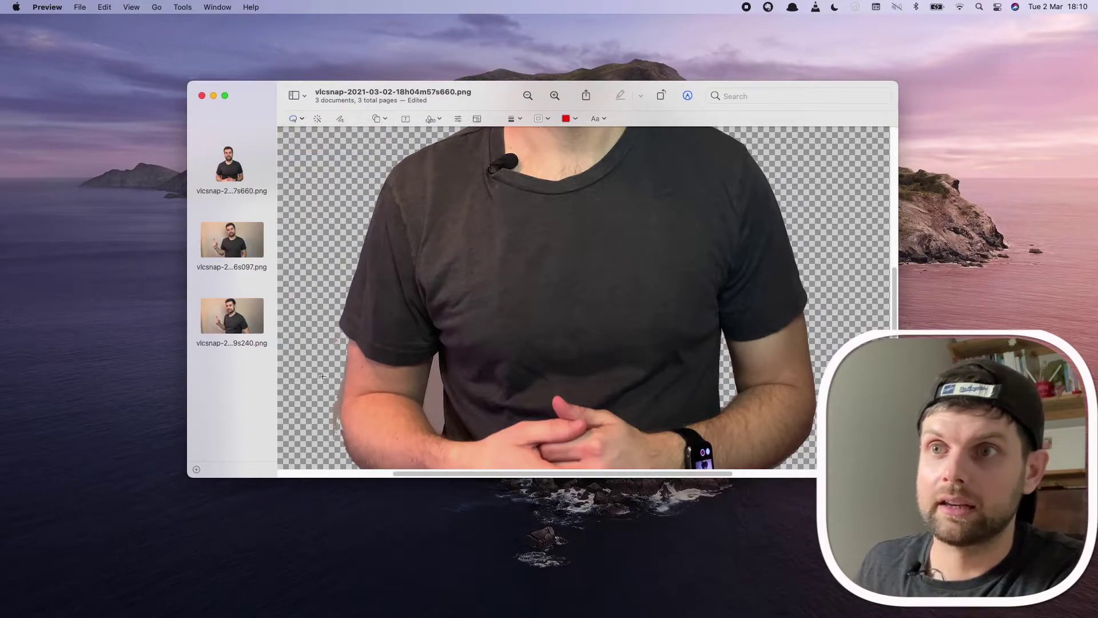
scroll(321, 376, "up", 5)
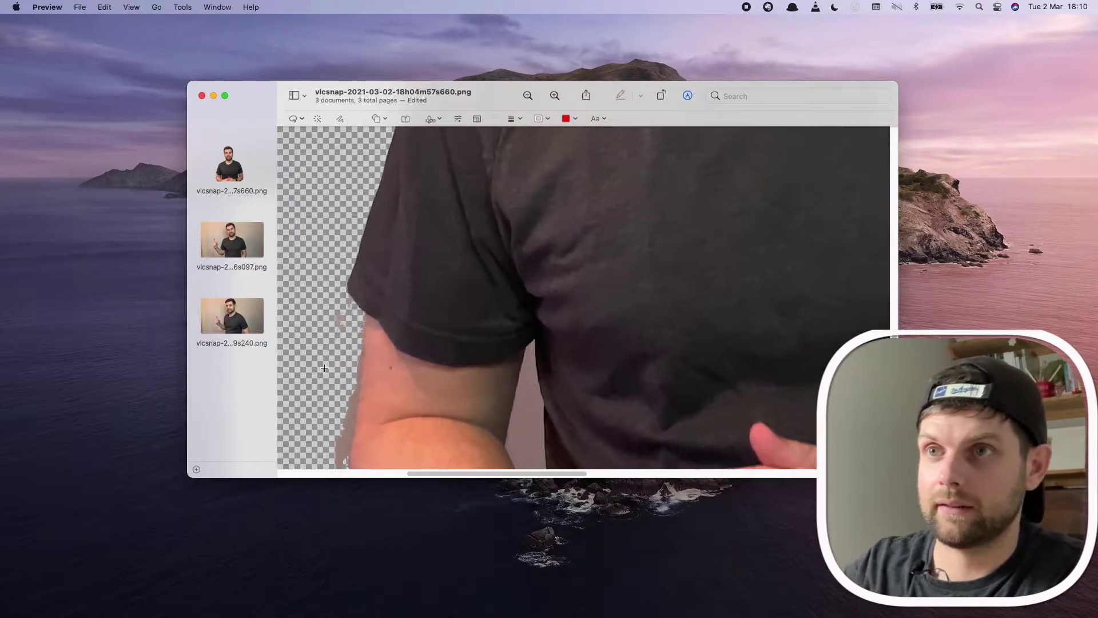
mouse_move(347, 275)
left_mouse_down()
mouse_move(360, 319)
mouse_move(342, 427)
mouse_move(314, 350)
mouse_move(346, 276)
mouse_move(336, 399)
mouse_move(317, 394)
mouse_move(338, 267)
mouse_move(350, 267)
left_mouse_up()
key("Delete")
scroll(337, 327, "down", 5)
key("Delete")
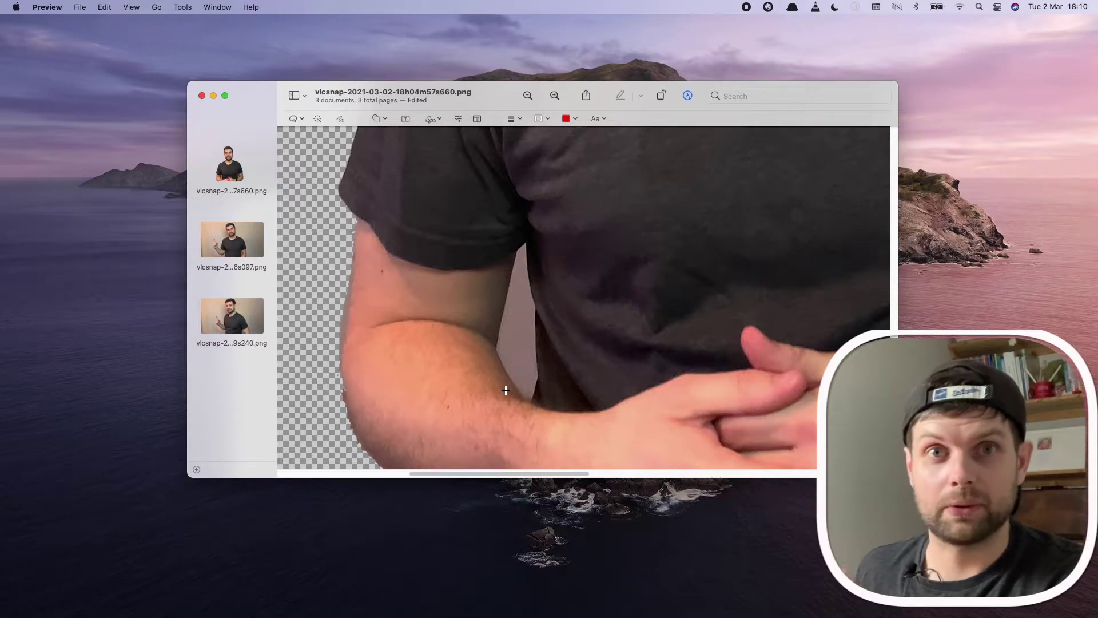
Examine the cutout's edges from the arm up to the head, first close up and in full view.
scroll(549, 382, "up", 5)
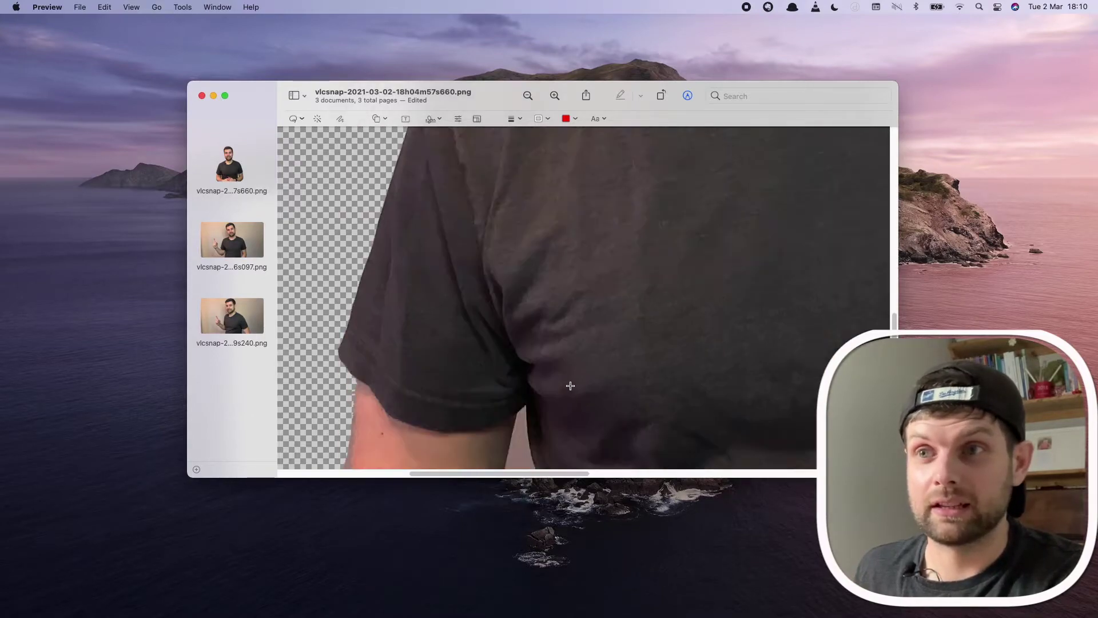
scroll(568, 387, "up", 5)
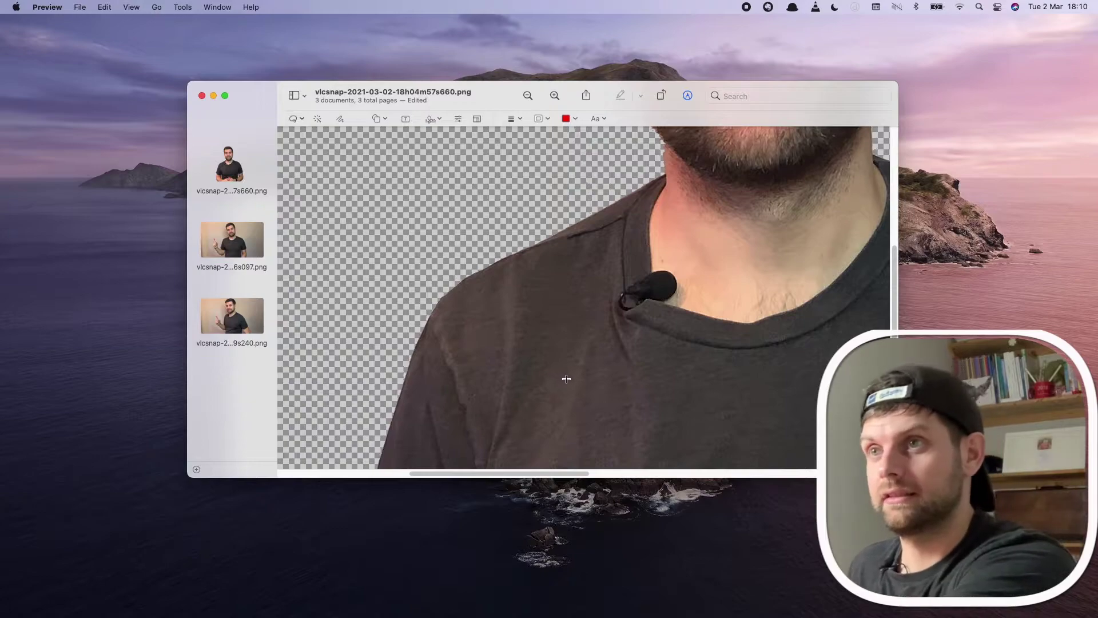
scroll(564, 379, "up", 3)
scroll(564, 379, "down", 10)
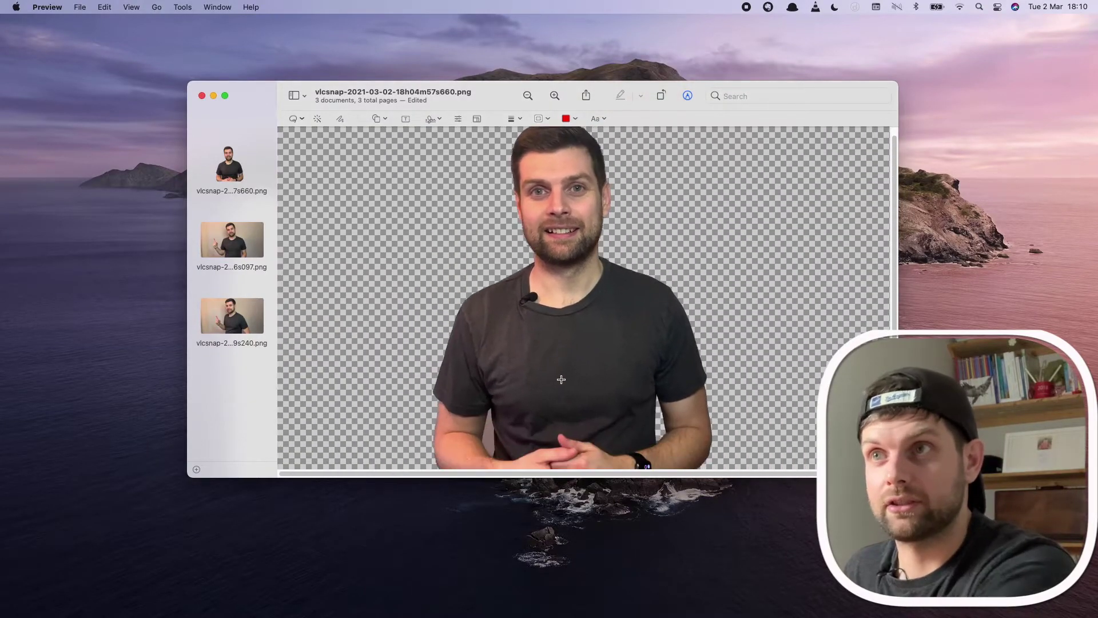
scroll(589, 210, "down", 1)
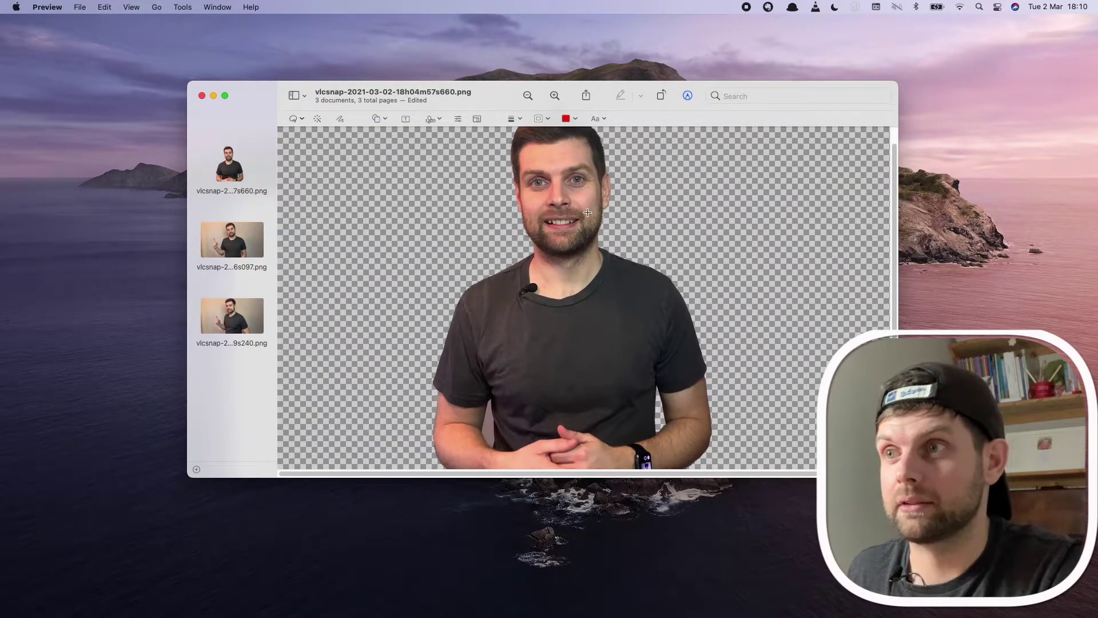
scroll(588, 212, "up", 2)
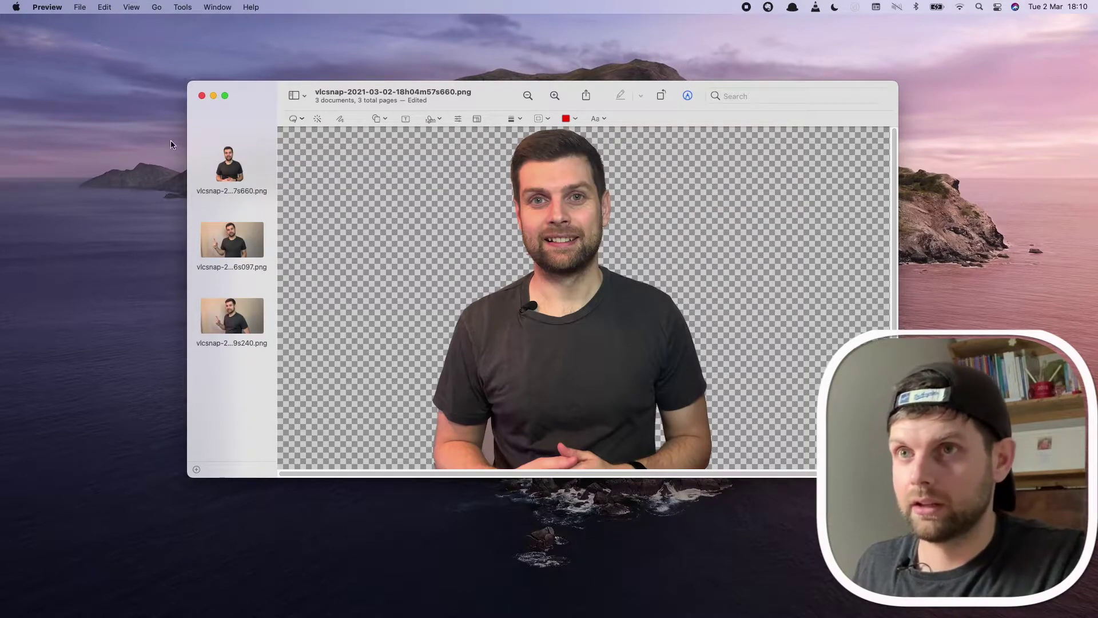
Look at the second snapshot, return to the cutout image, and select all three snapshots.
left_click(227, 245)
key("Down")
key("Up")
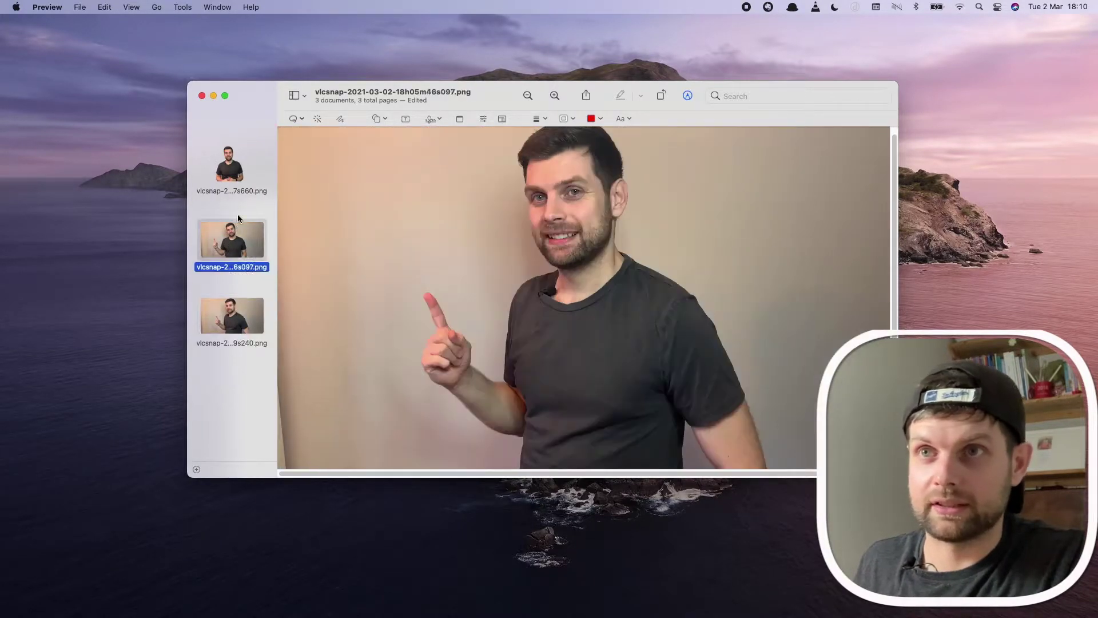
left_click(239, 155)
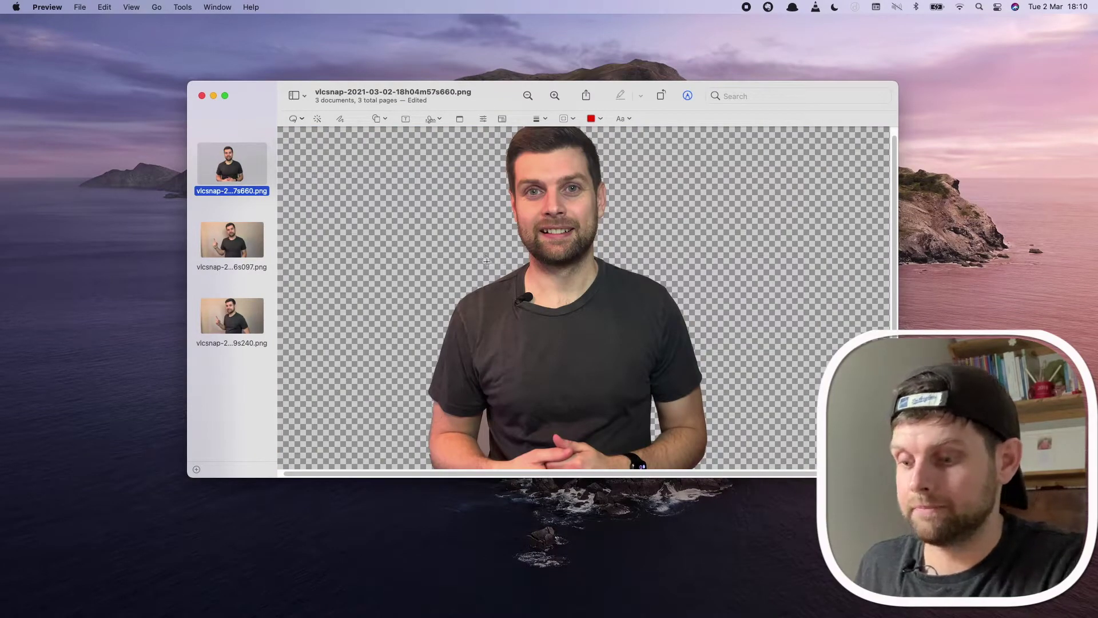
key("super+a")
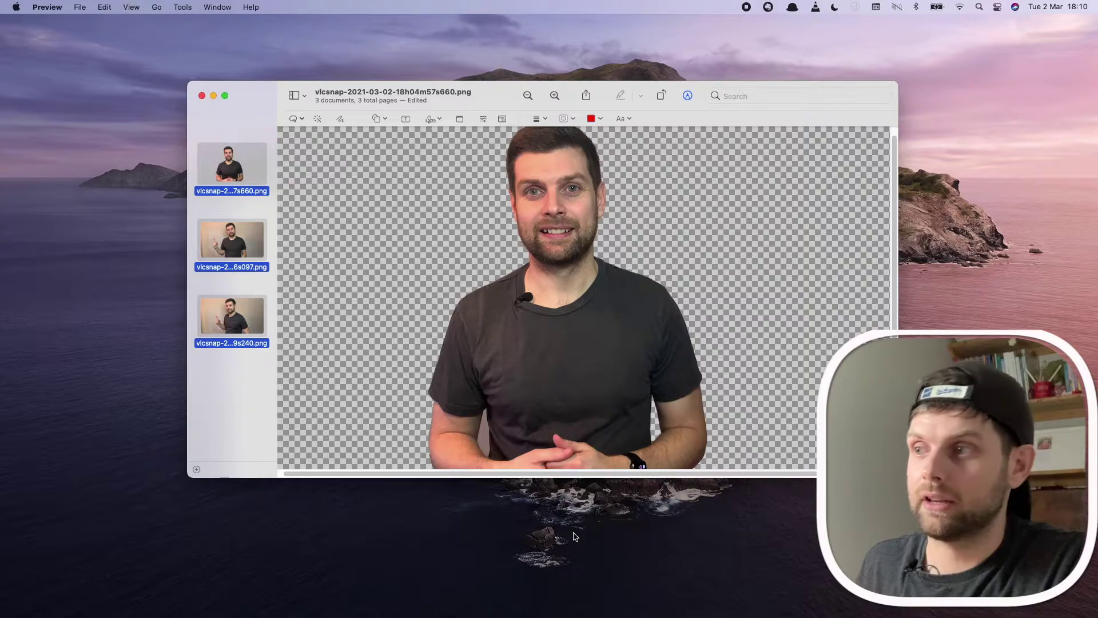
Switch to the untitled Keynote presentation and delete the title, subtitle and author placeholders from the slide.
key("super+Tab")
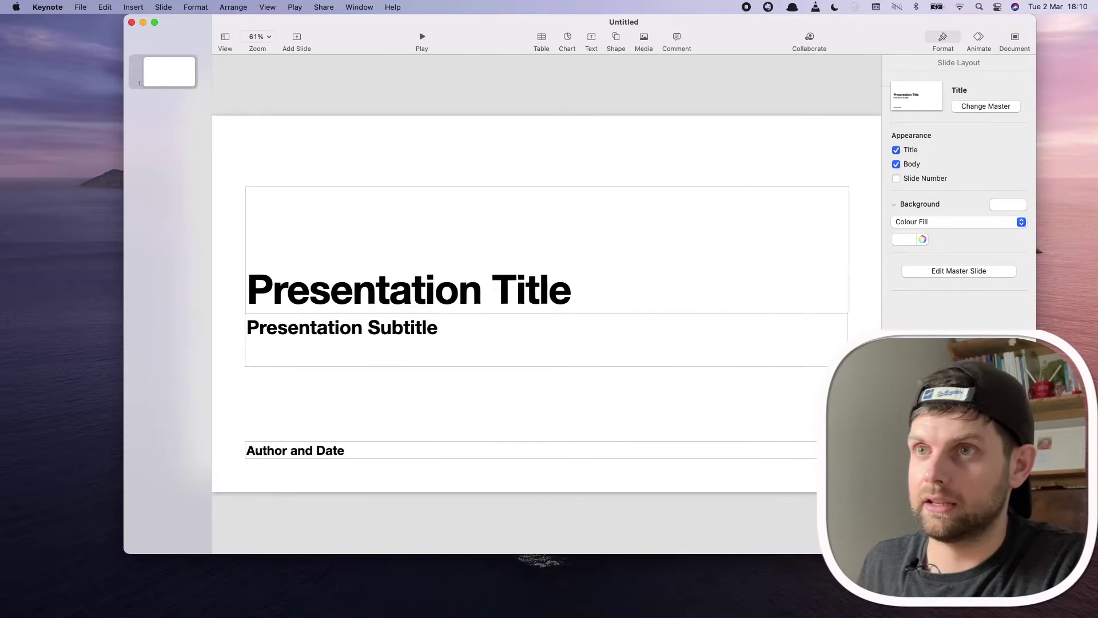
left_click(400, 246)
key("Delete")
left_click(400, 348)
key("Delete")
left_click(362, 448)
key("Delete")
Duplicate the blank slide and paste the man's cutout image onto the second slide.
left_click(170, 70)
right_click(170, 71)
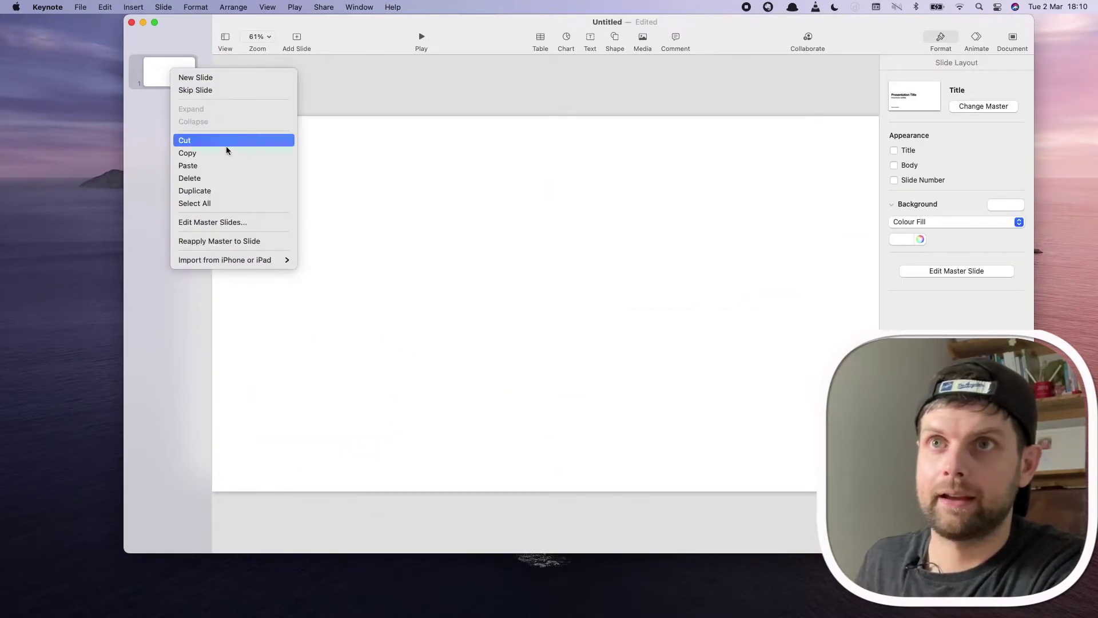
left_click(231, 187)
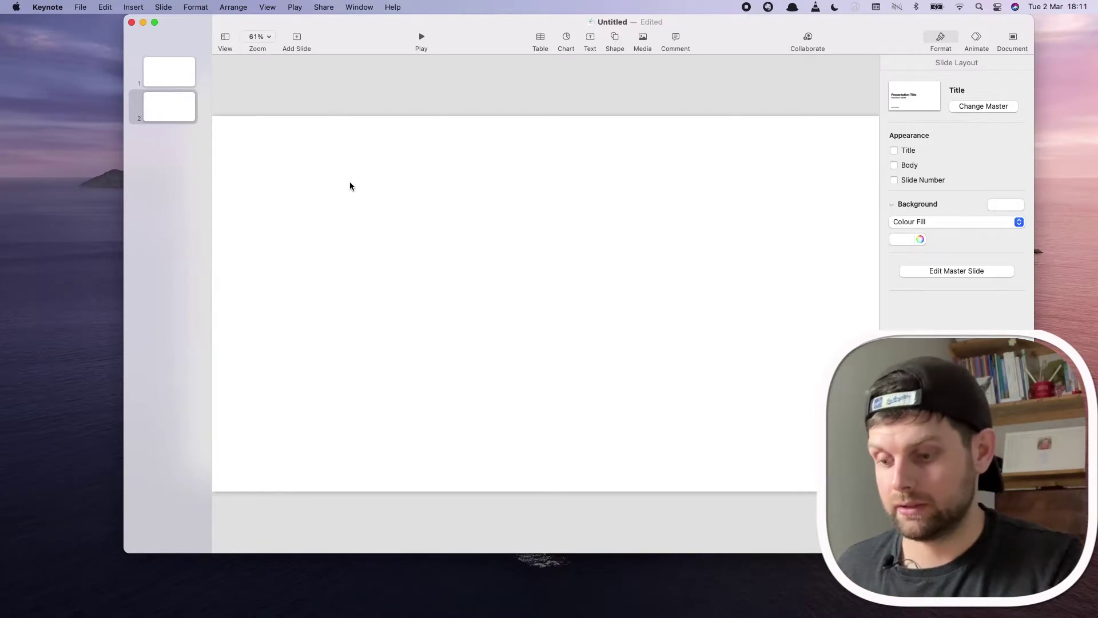
key("super+v")
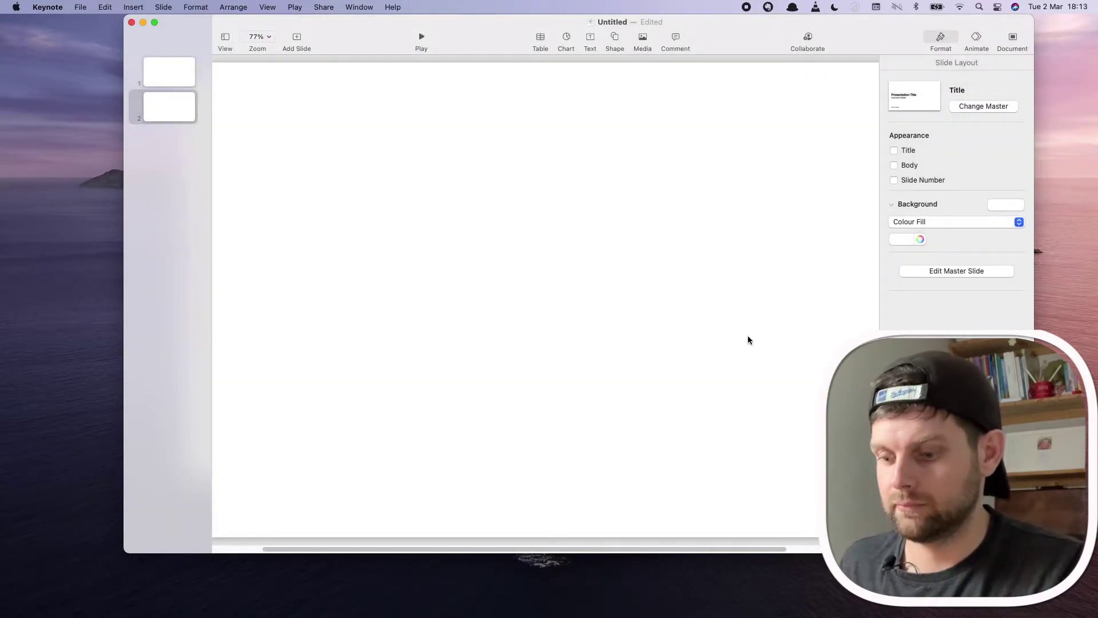
key("super+v")
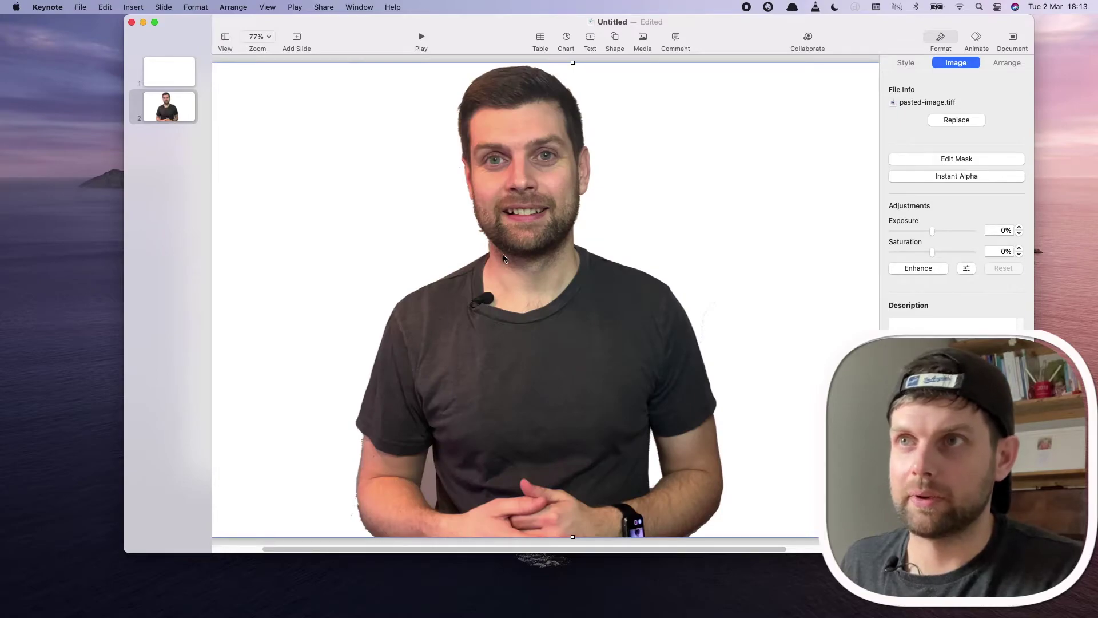
scroll(439, 501, "left", 1)
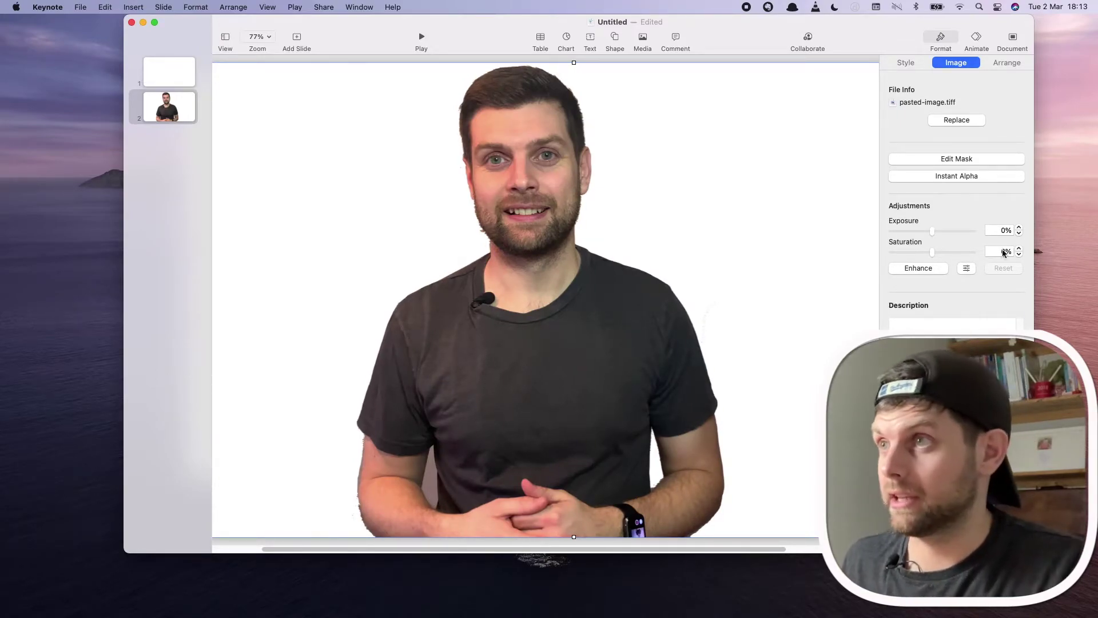
Use Instant Alpha on the pasted cutout to make the leftover background between both arms and the torso transparent.
left_click(950, 179)
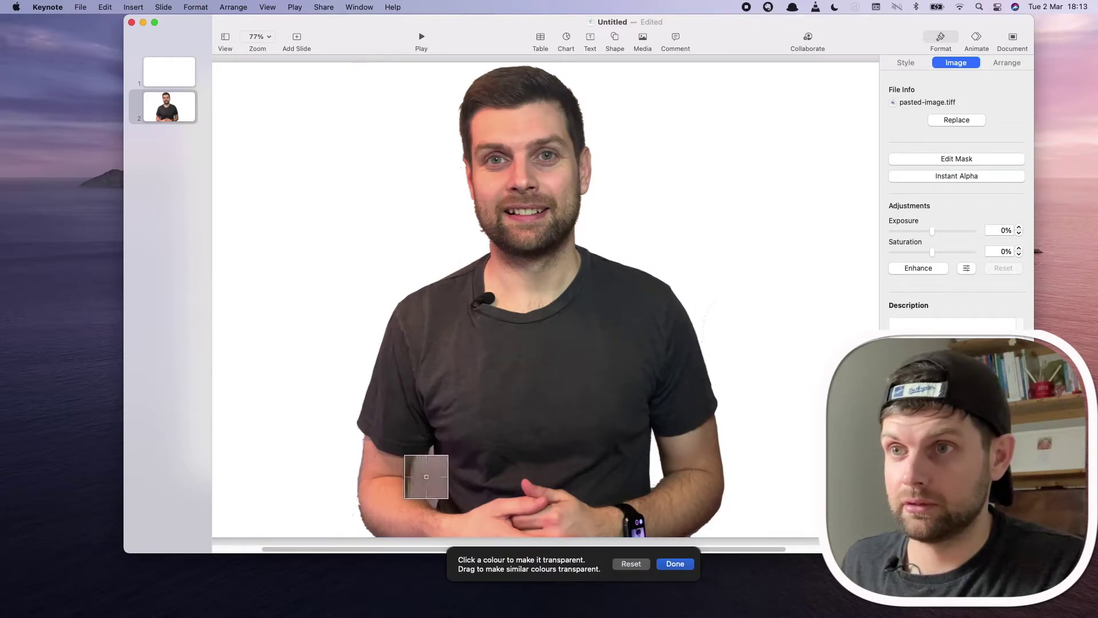
left_click_drag(426, 476, 440, 497)
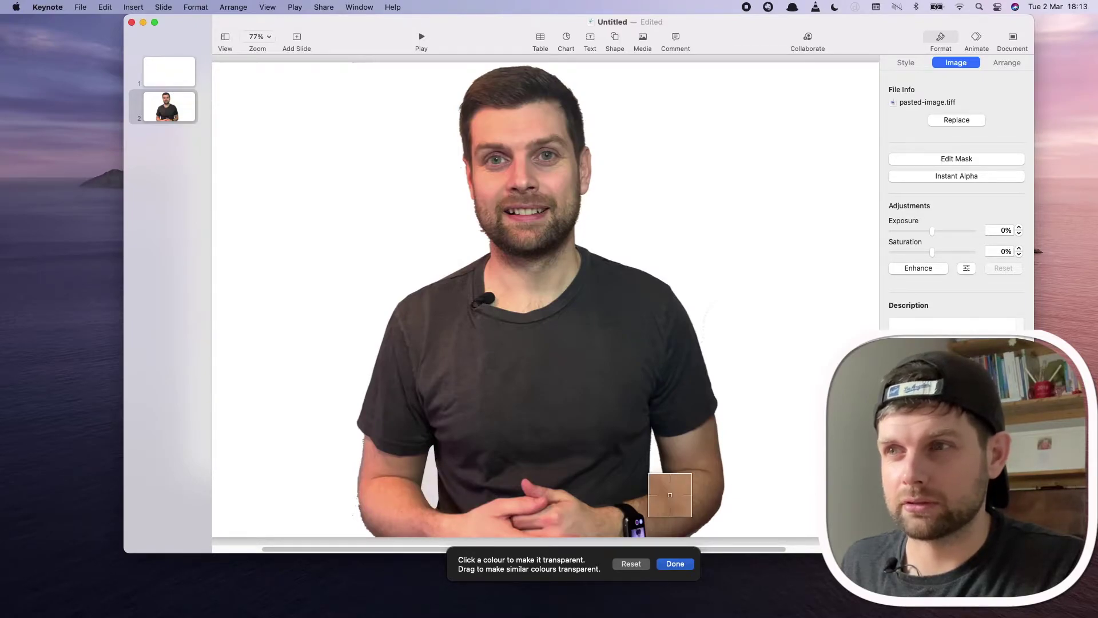
scroll(657, 478, "up", 5)
scroll(660, 480, "up", 5)
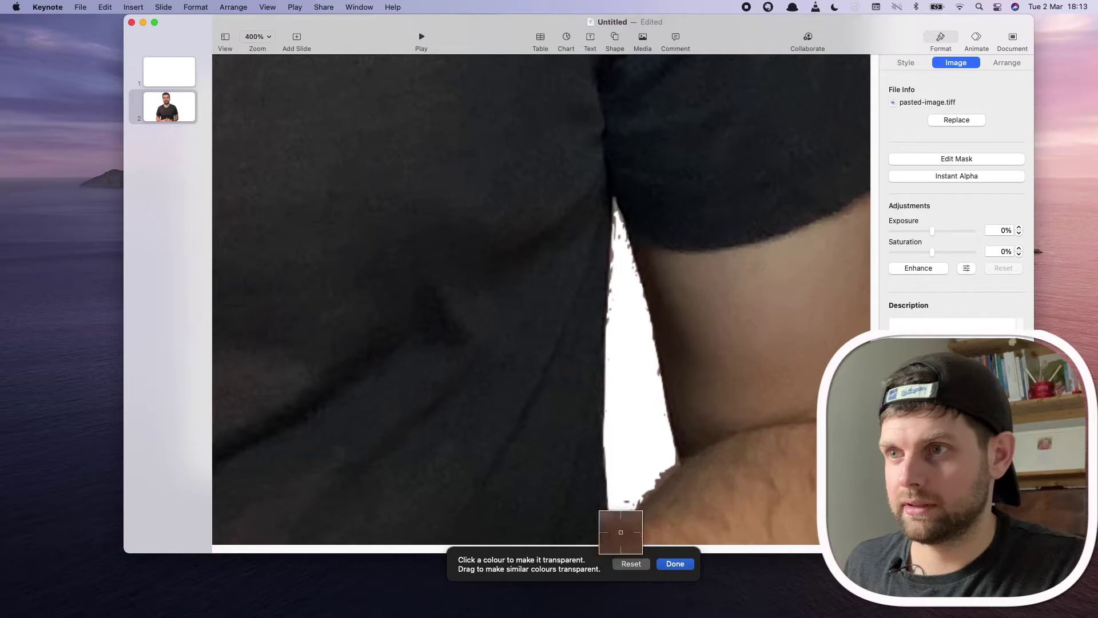
left_click_drag(618, 521, 619, 521)
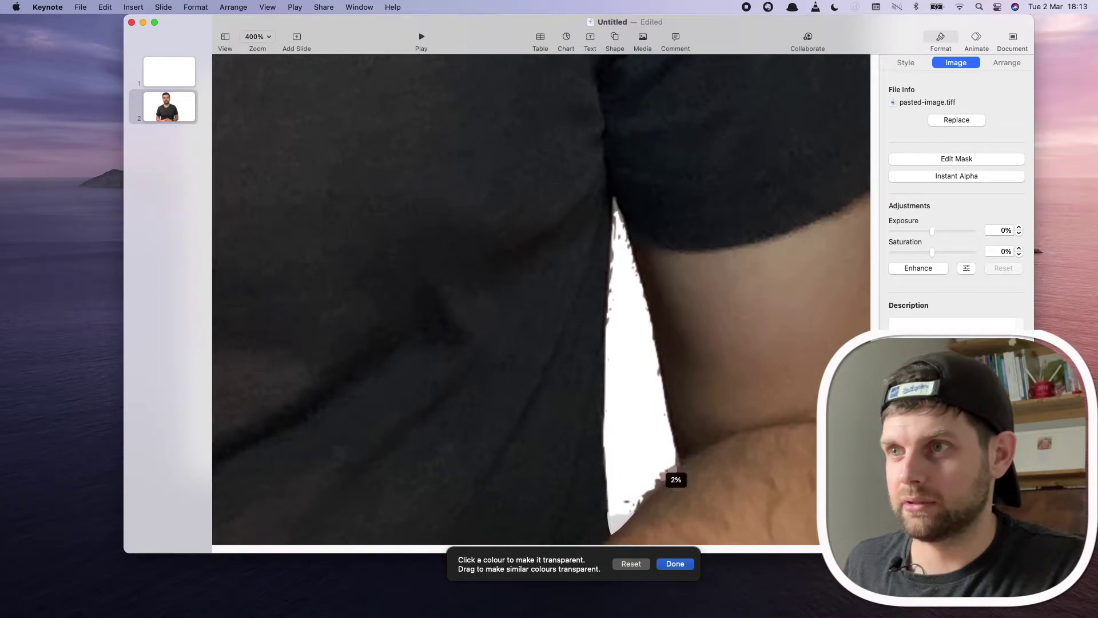
mouse_move(666, 469)
left_mouse_down()
mouse_move(663, 479)
mouse_move(657, 465)
left_mouse_up()
scroll(644, 416, "down", 5)
scroll(645, 412, "down", 3)
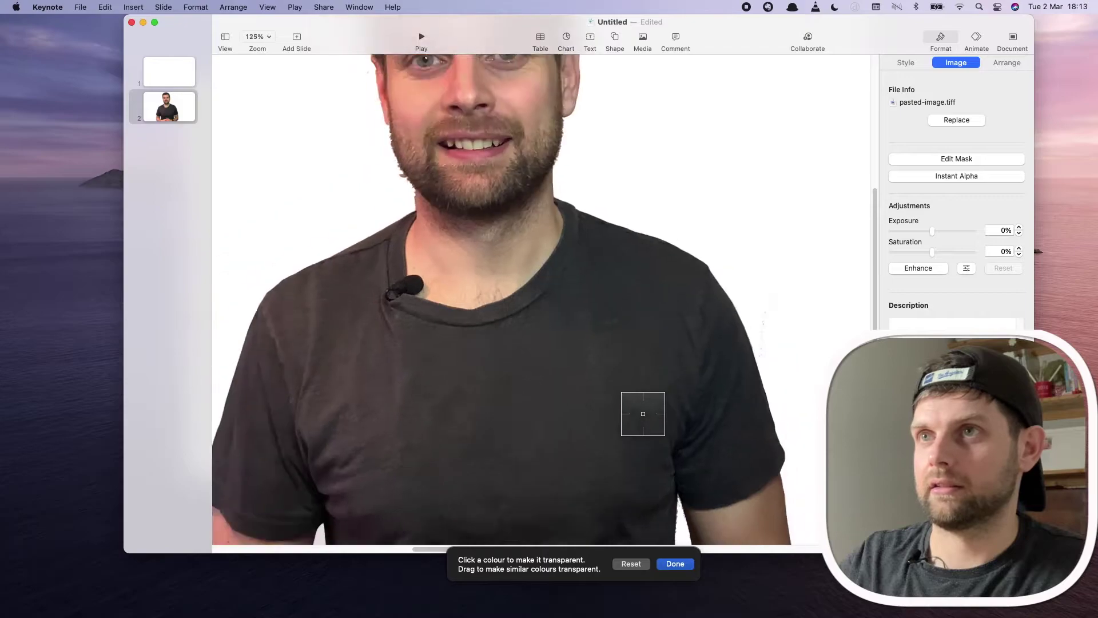
Make the leftover background patch beside the jaw transparent with Instant Alpha and finish the transparency edit.
scroll(644, 413, "up", 3)
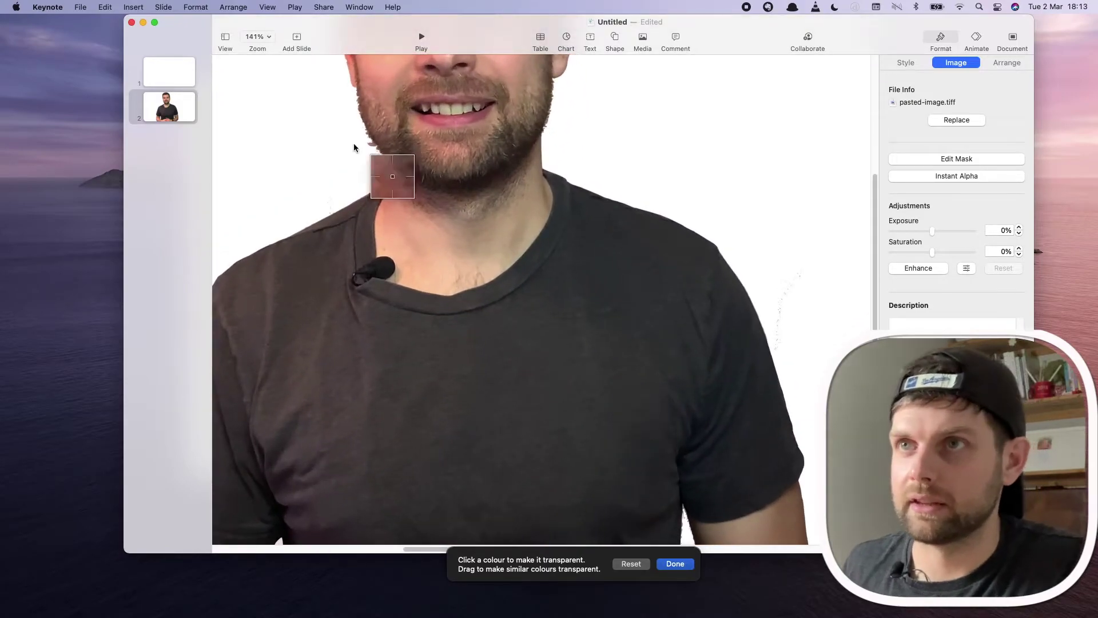
left_click_drag(373, 144, 373, 144)
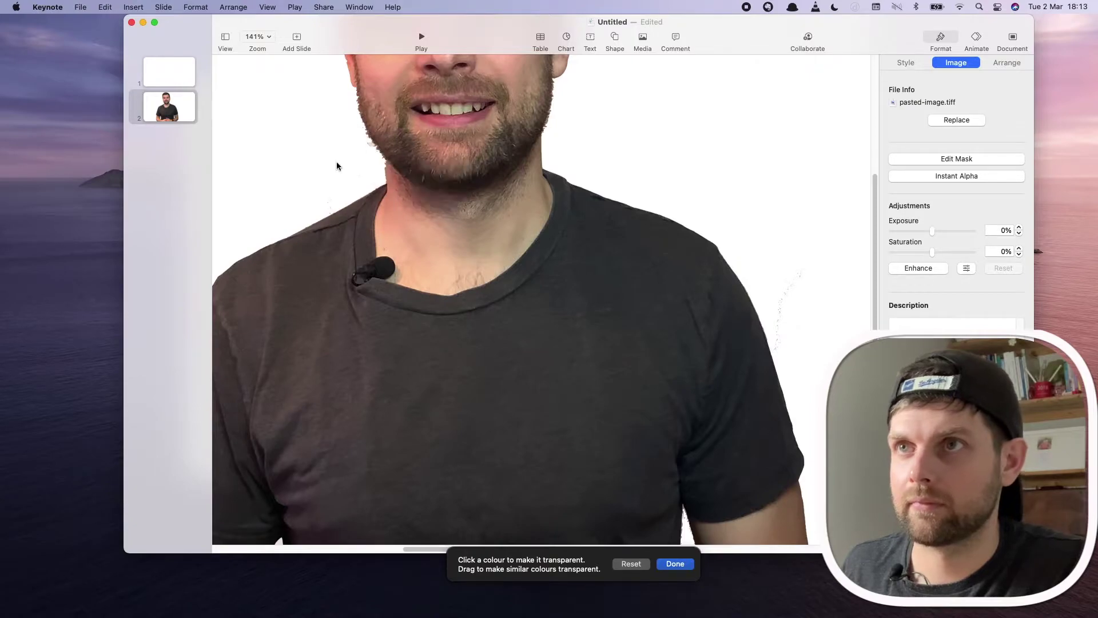
key("Return")
scroll(389, 195, "up", 5)
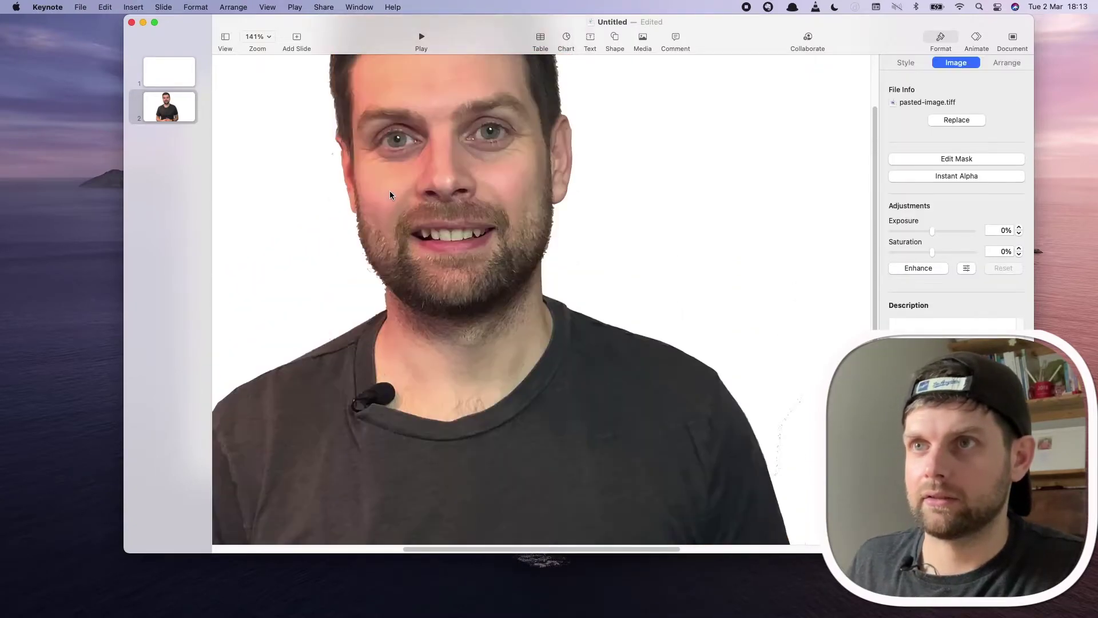
scroll(399, 198, "down", 5)
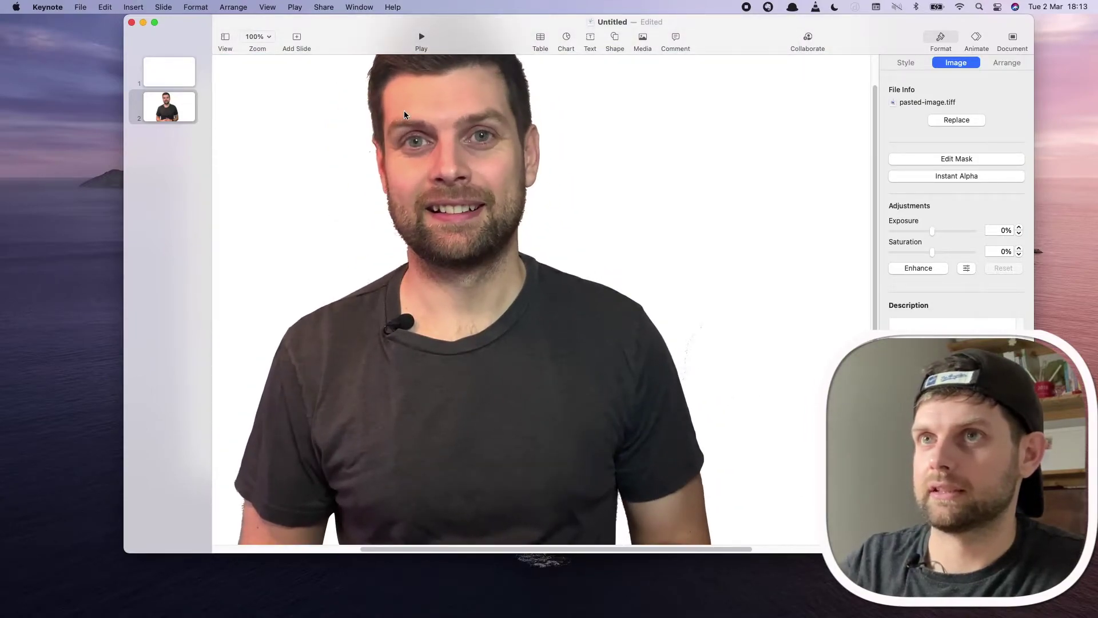
Move the cutout to the right half of the slide, with its lower edge slightly past the slide's bottom.
right_click(405, 114)
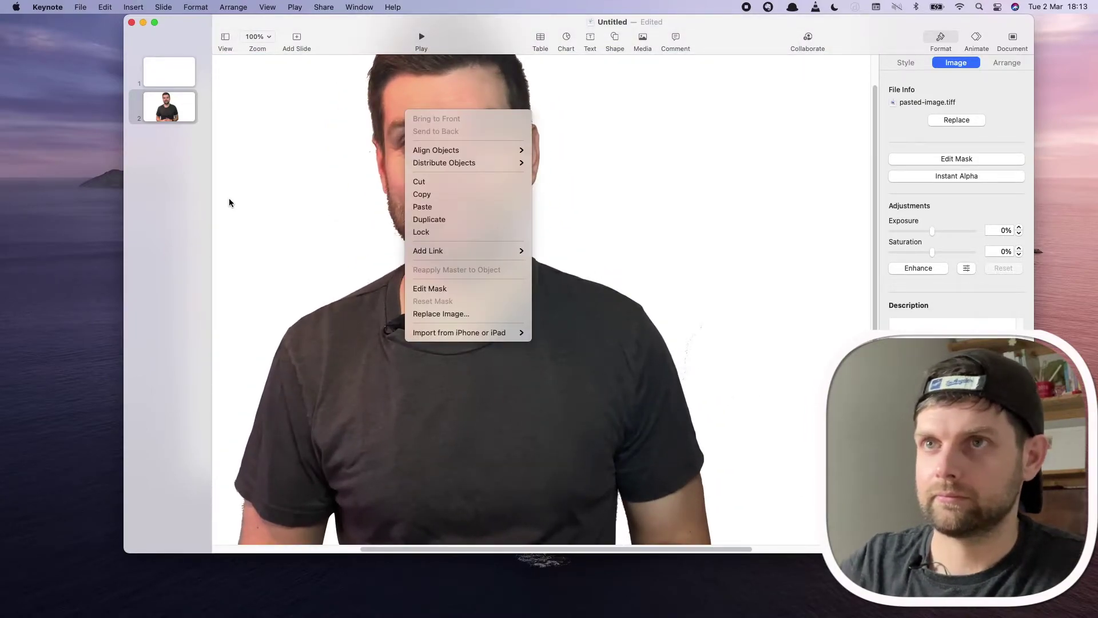
left_click(263, 226)
scroll(263, 227, "down", 5)
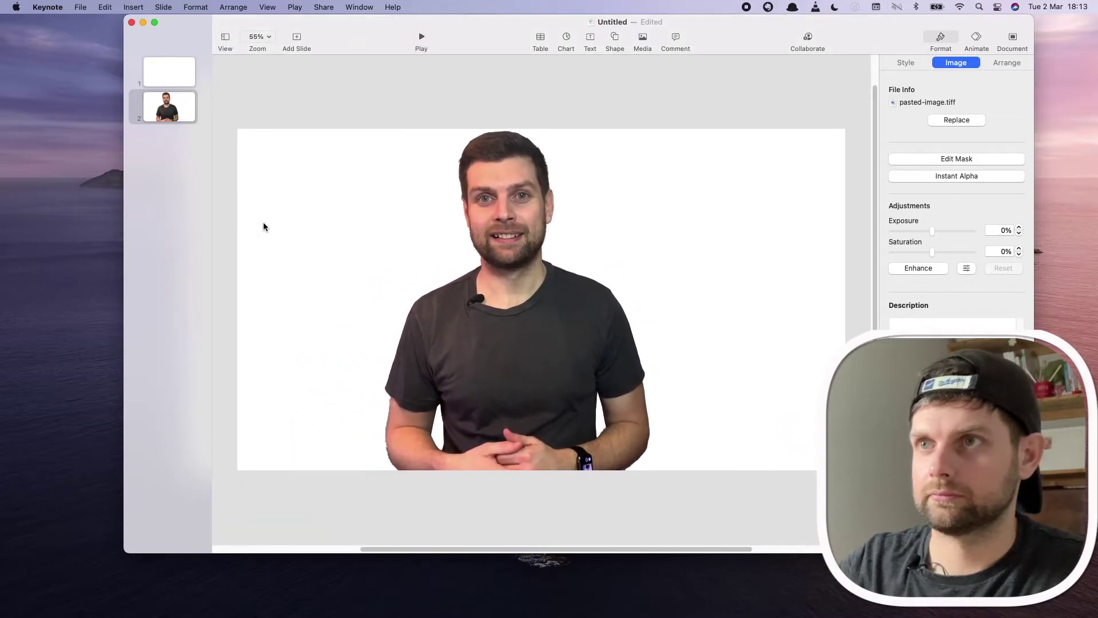
left_click_drag(520, 351, 657, 360)
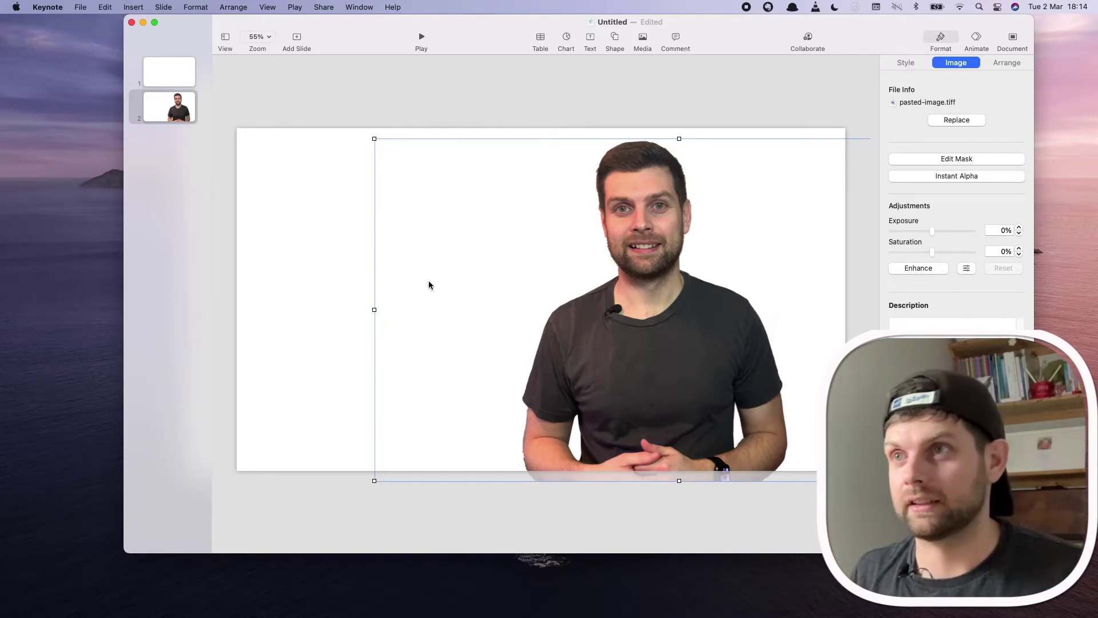
Change the second slide's background to a Gradient Fill.
left_click(347, 270)
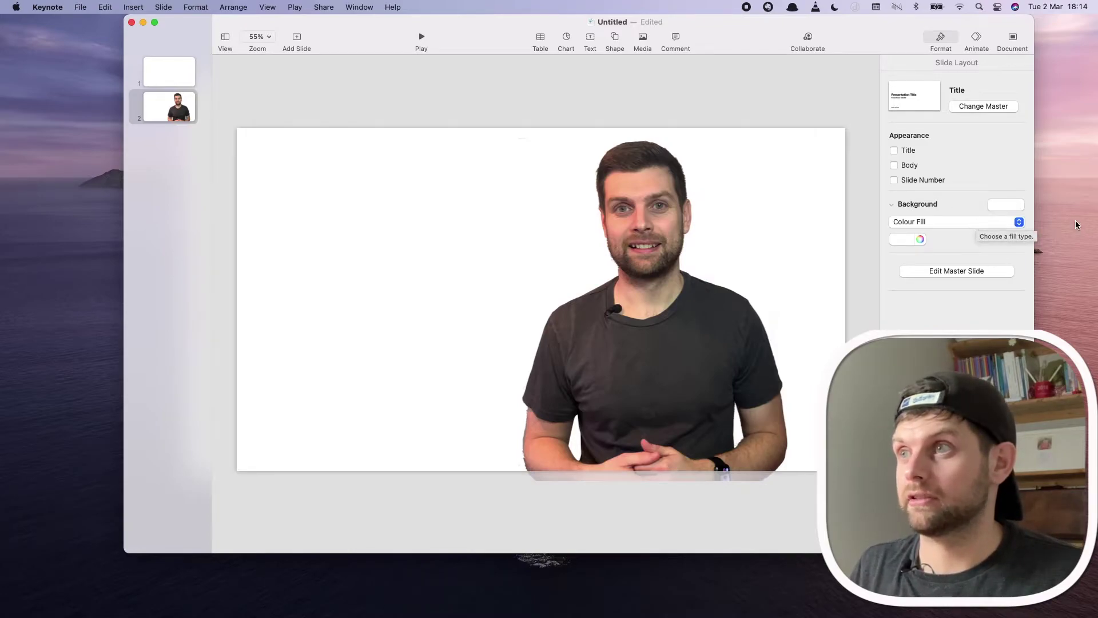
left_click(1019, 223)
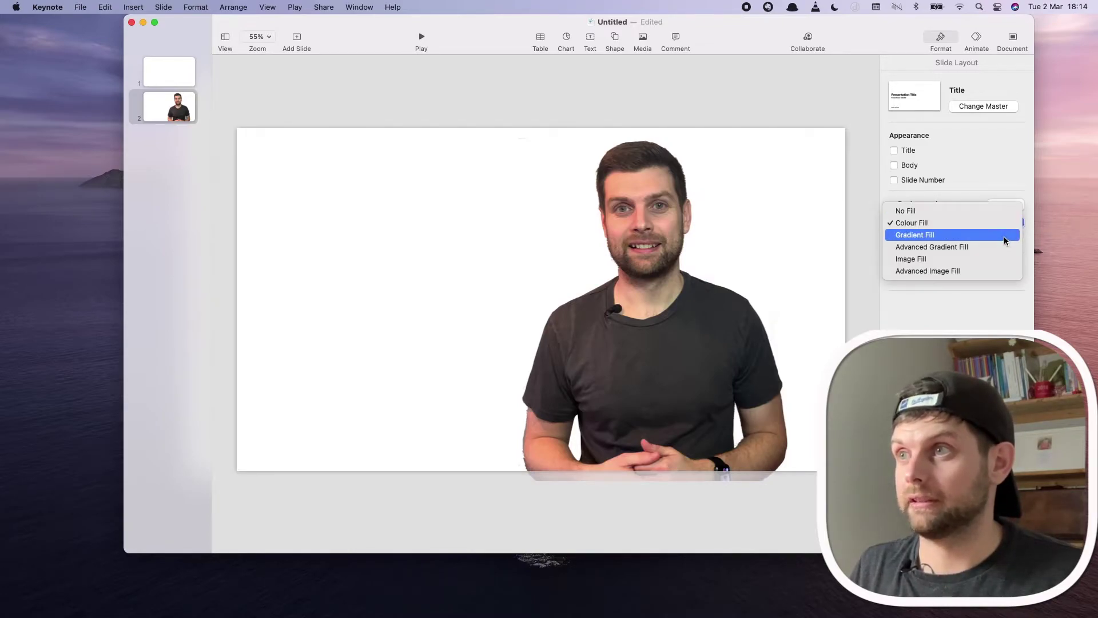
left_click(1004, 235)
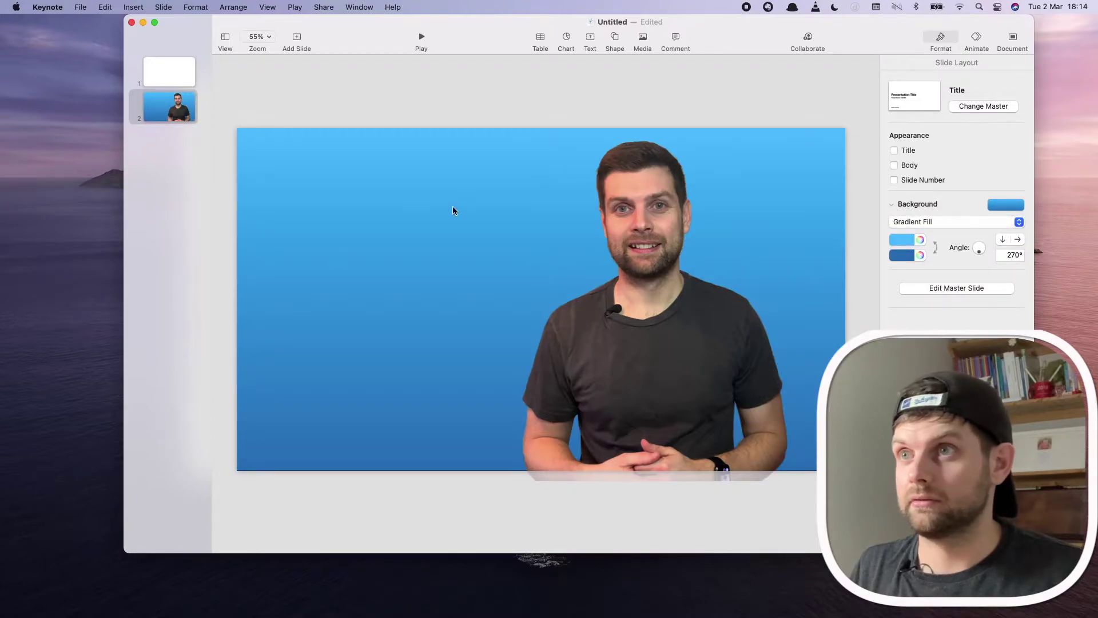
Add a text box in the upper-left part of the slide and set its font size to 200 pt.
left_click(592, 43)
left_click_drag(541, 305, 365, 194)
left_click(1003, 189)
key("BackSpace")
type("00")
key("Return")
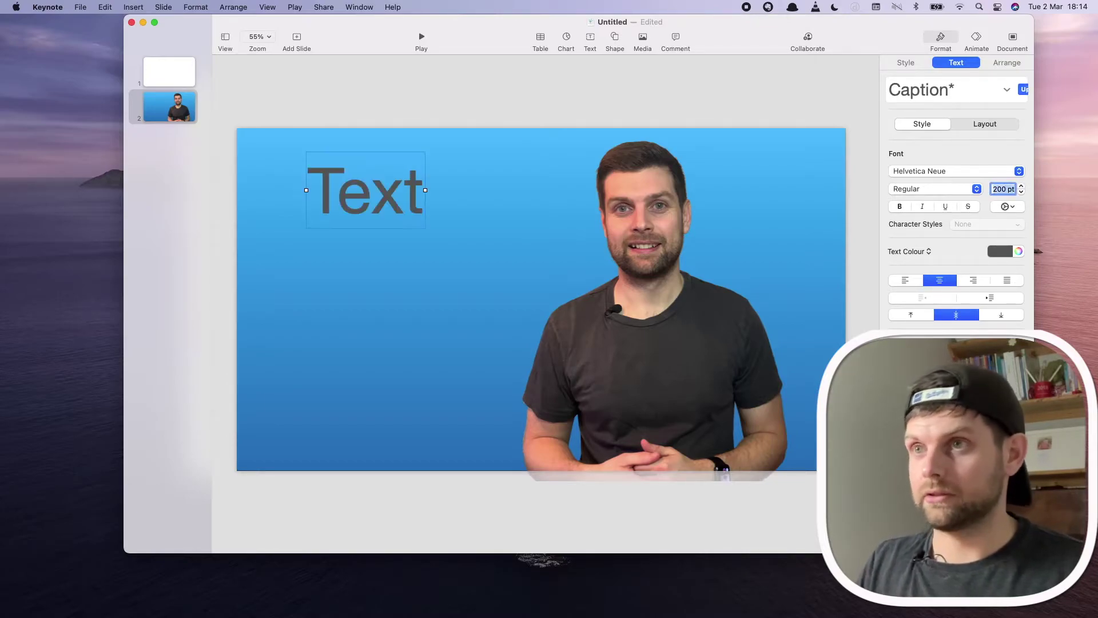
Change the text box's font to DIN Condensed.
left_click(1020, 171)
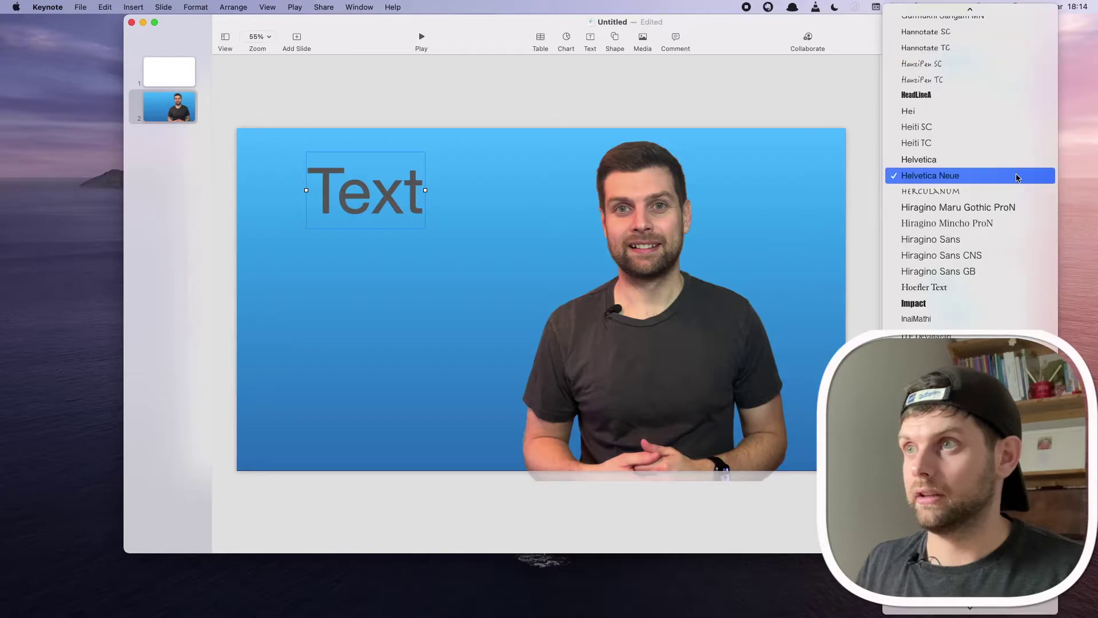
scroll(973, 154, "up", 15)
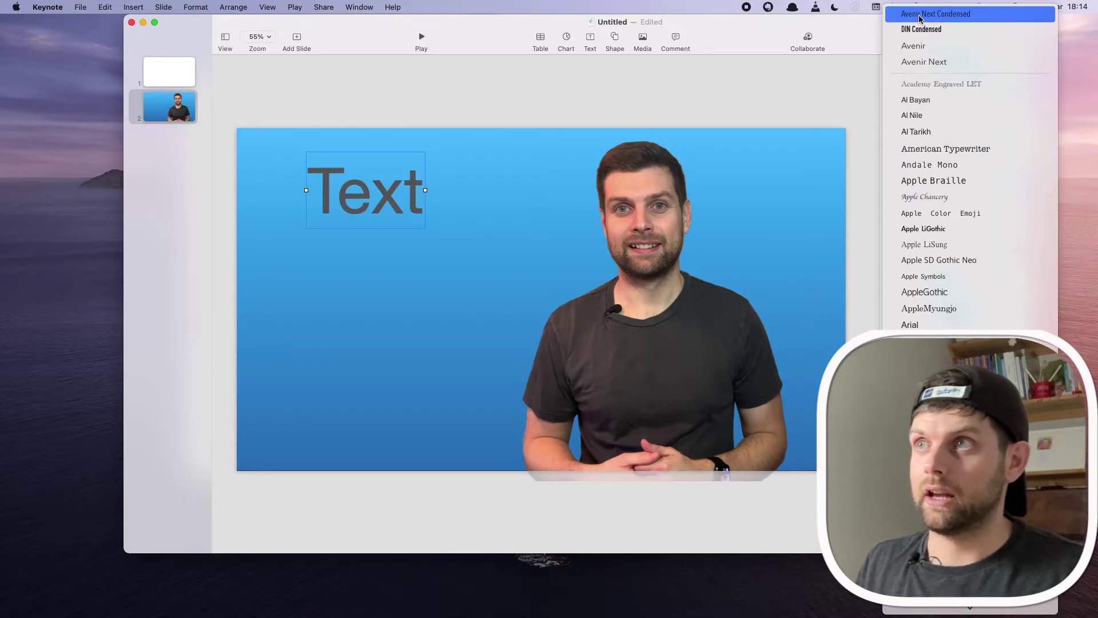
left_click(948, 29)
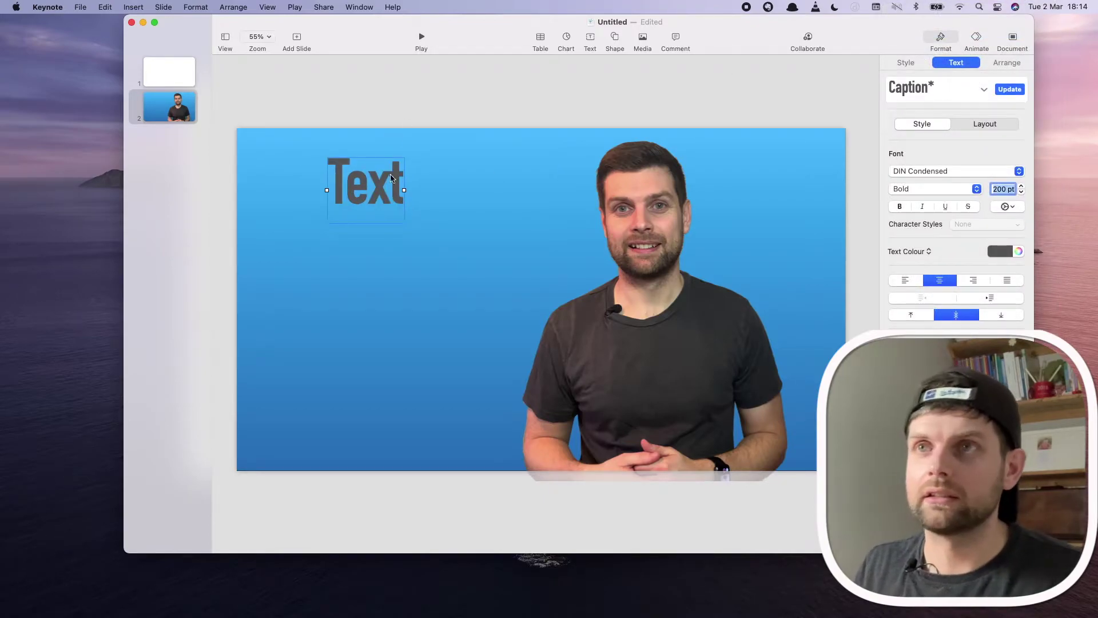
Replace the placeholder text with "Thumbnail" and move the text box right, closer to the man.
double_click(366, 183)
key("BackSpace")
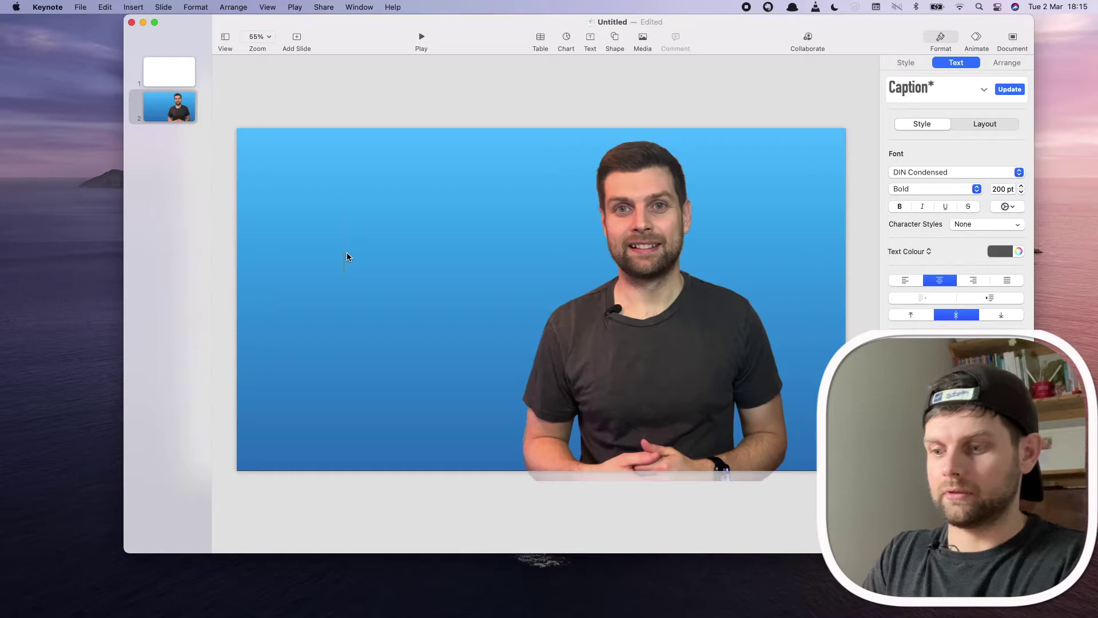
type("Thu")
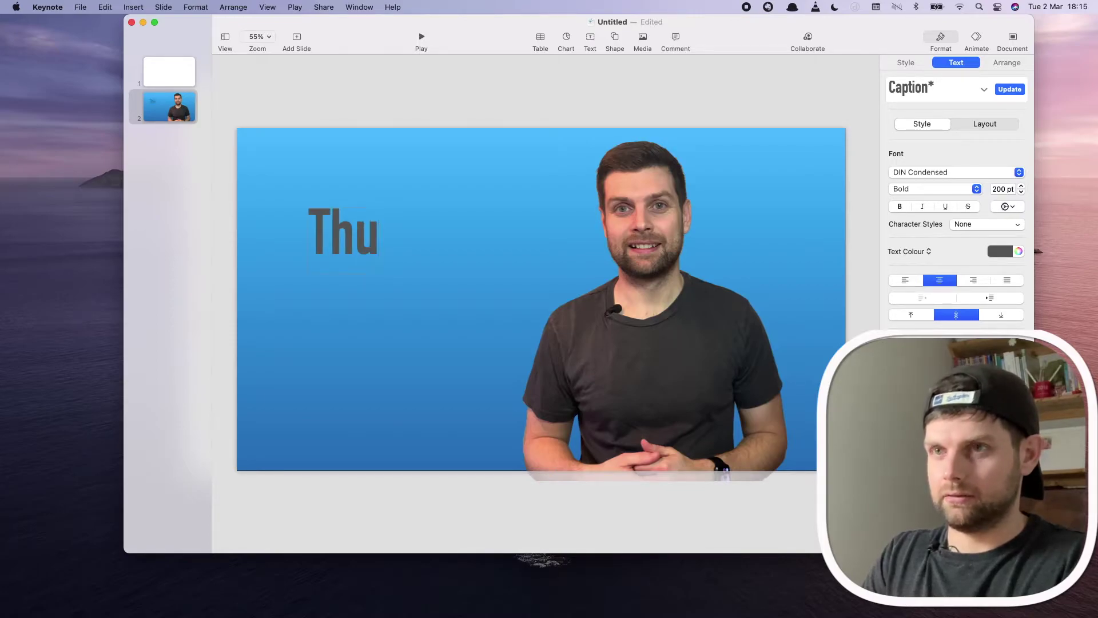
type("mbnail")
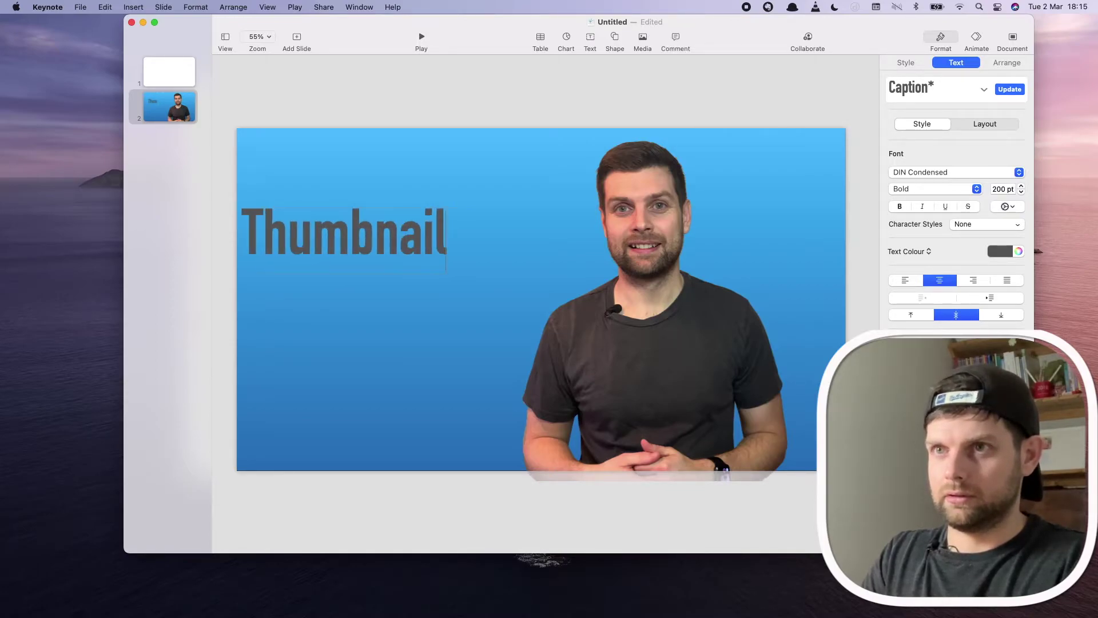
left_click_drag(314, 241, 374, 240)
left_click(430, 328)
left_click_drag(301, 240, 393, 245)
Place a duplicate of the Thumbnail text box below the original and change its text to "Tutorial".
left_click_drag(394, 311, 392, 321)
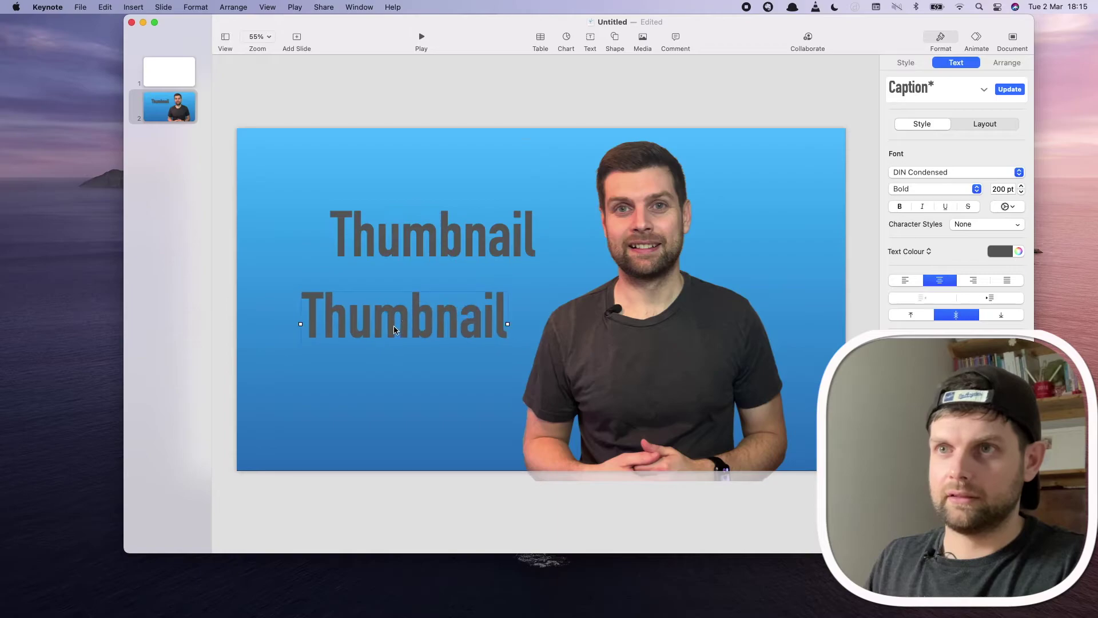
double_click(395, 326)
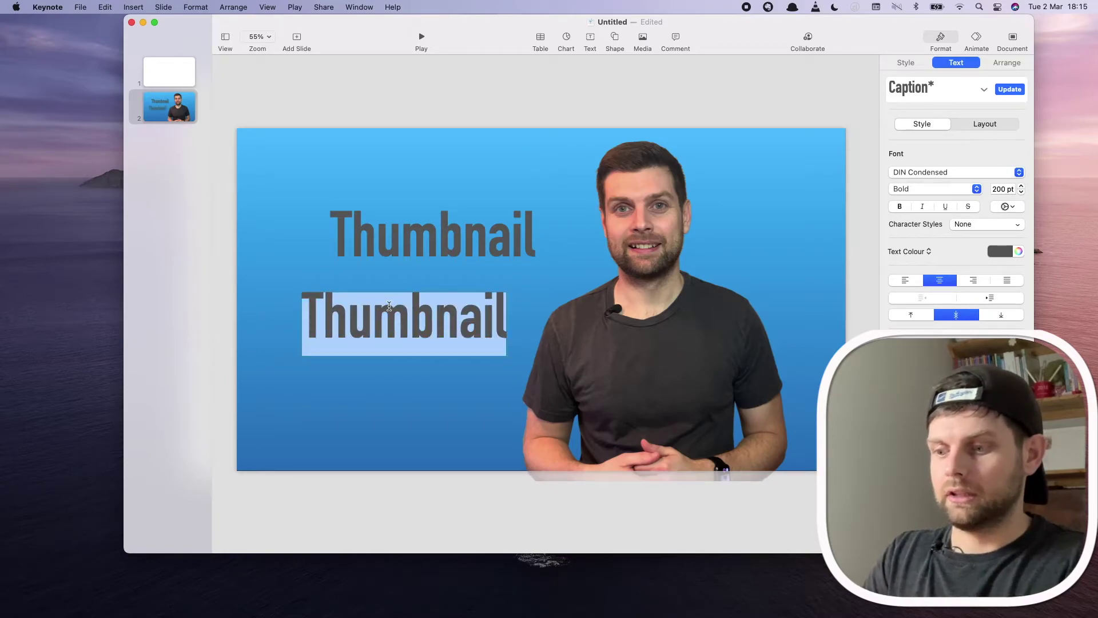
type("Tutorial")
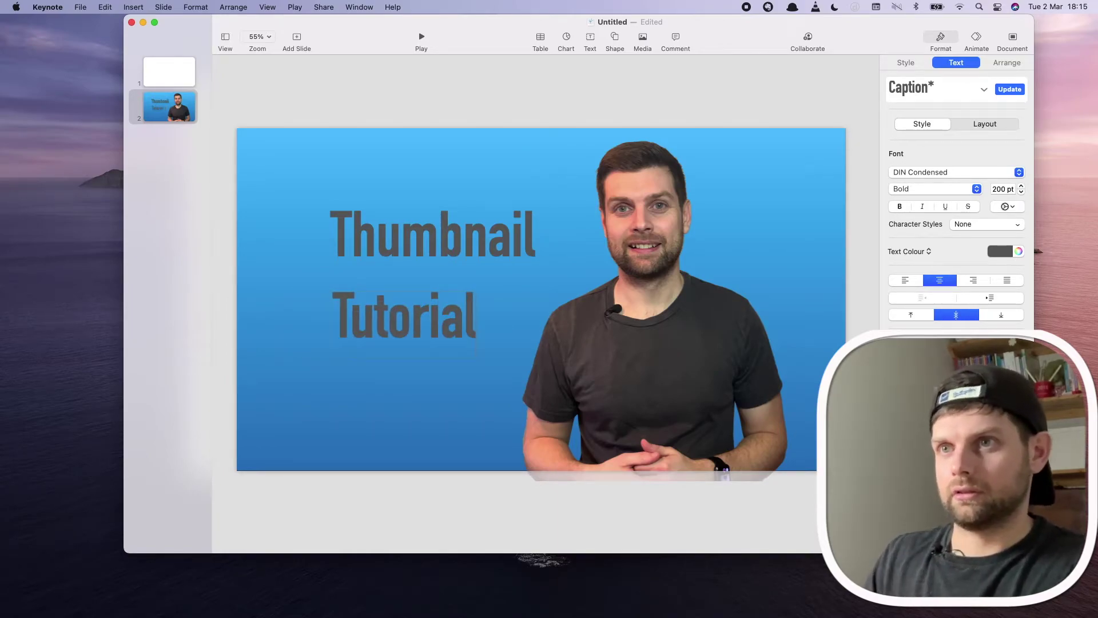
Move both text boxes so Tutorial sits centred close beneath Thumbnail on the left half of the slide.
left_click(424, 396)
mouse_move(413, 328)
left_mouse_down()
mouse_move(400, 316)
mouse_move(421, 311)
left_mouse_up()
left_click_drag(409, 230, 375, 232)
left_click_drag(407, 298, 389, 280)
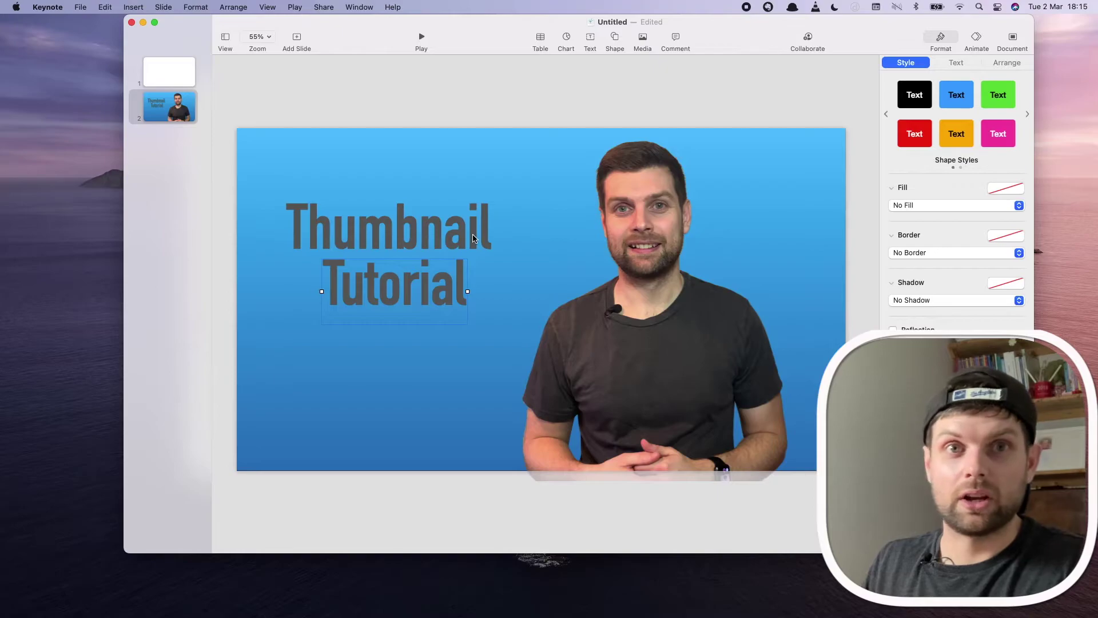
Set the capitalisation of the Thumbnail text to All Caps.
left_click(430, 217)
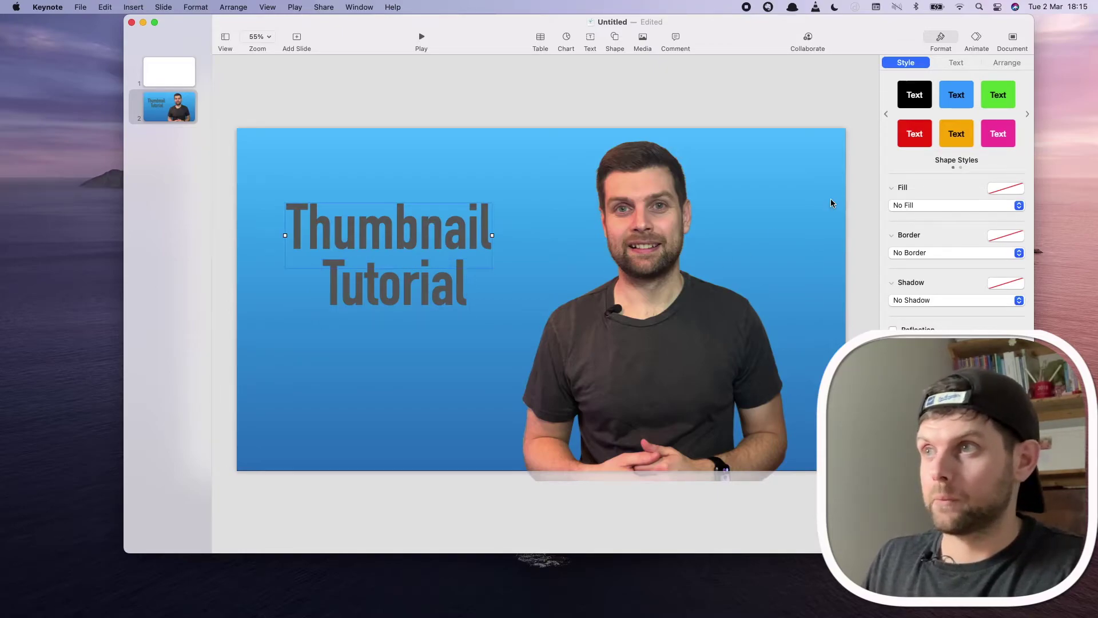
left_click(960, 65)
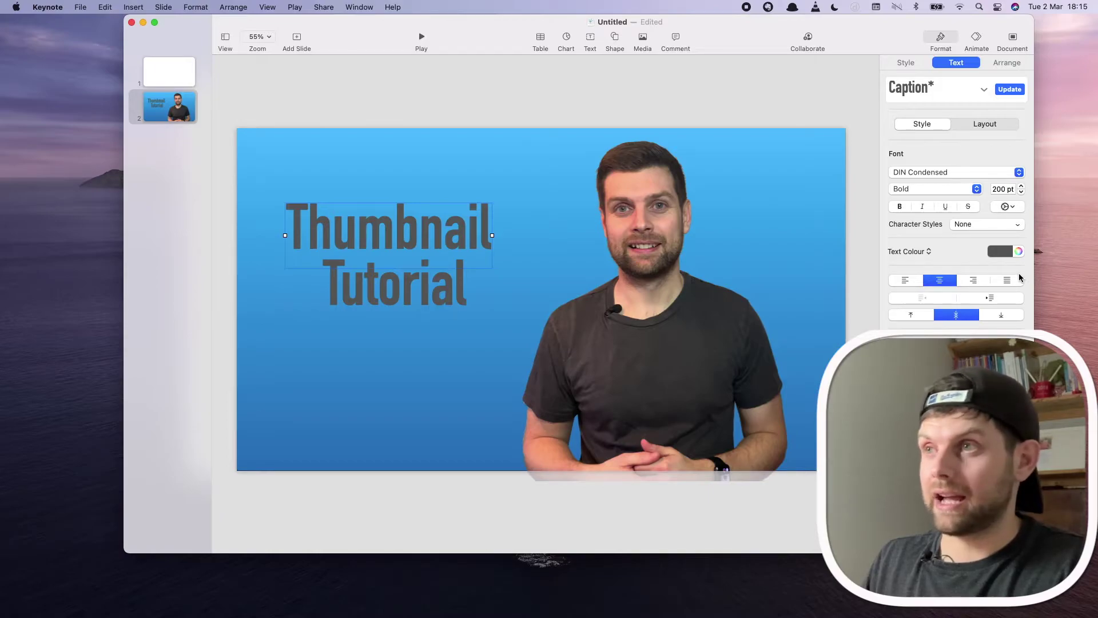
left_click(1012, 208)
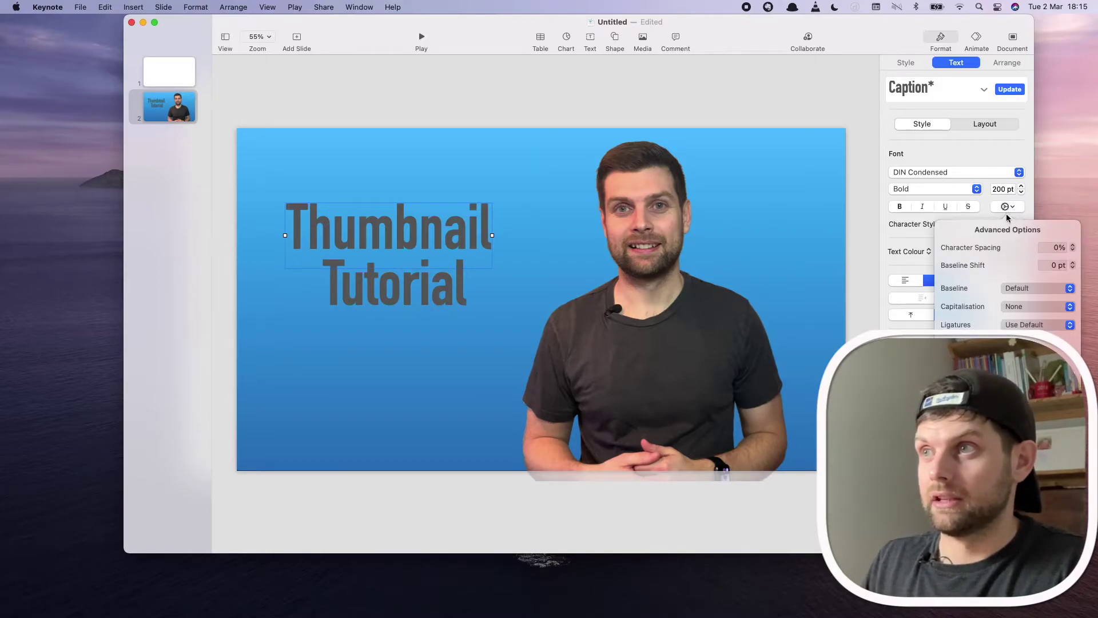
left_click(1028, 306)
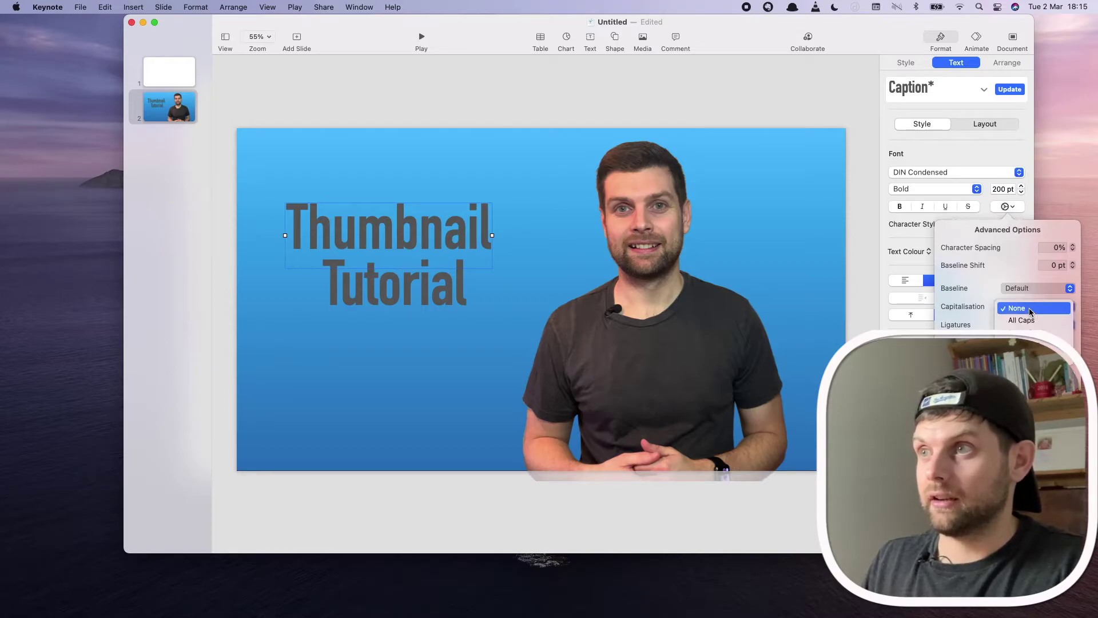
left_click(1023, 321)
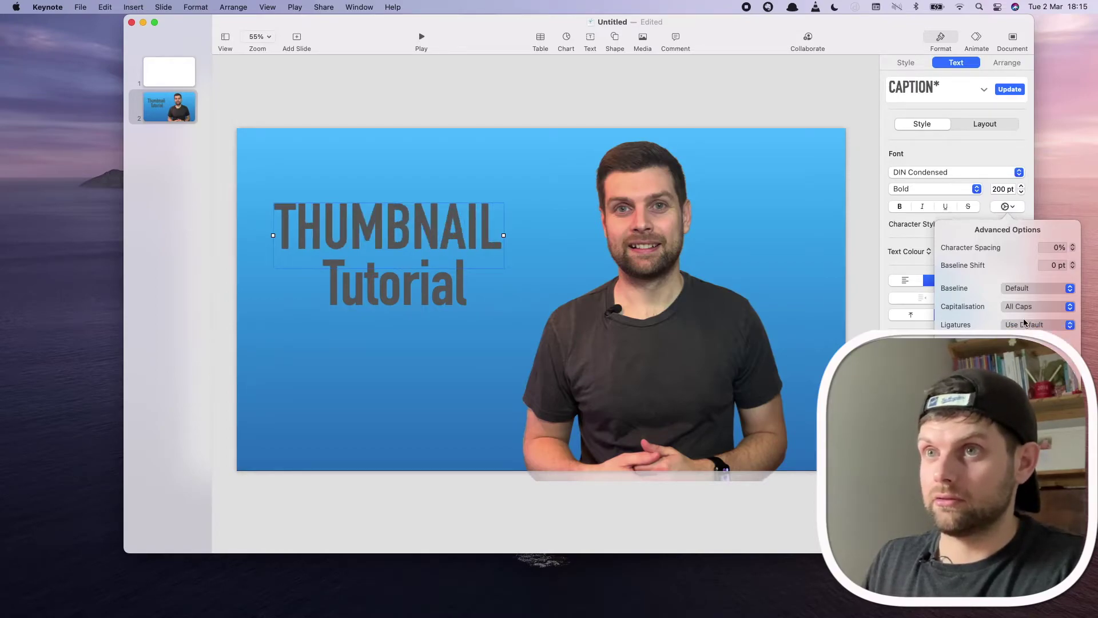
Set the capitalisation of the Tutorial text to All Caps.
left_click(407, 293)
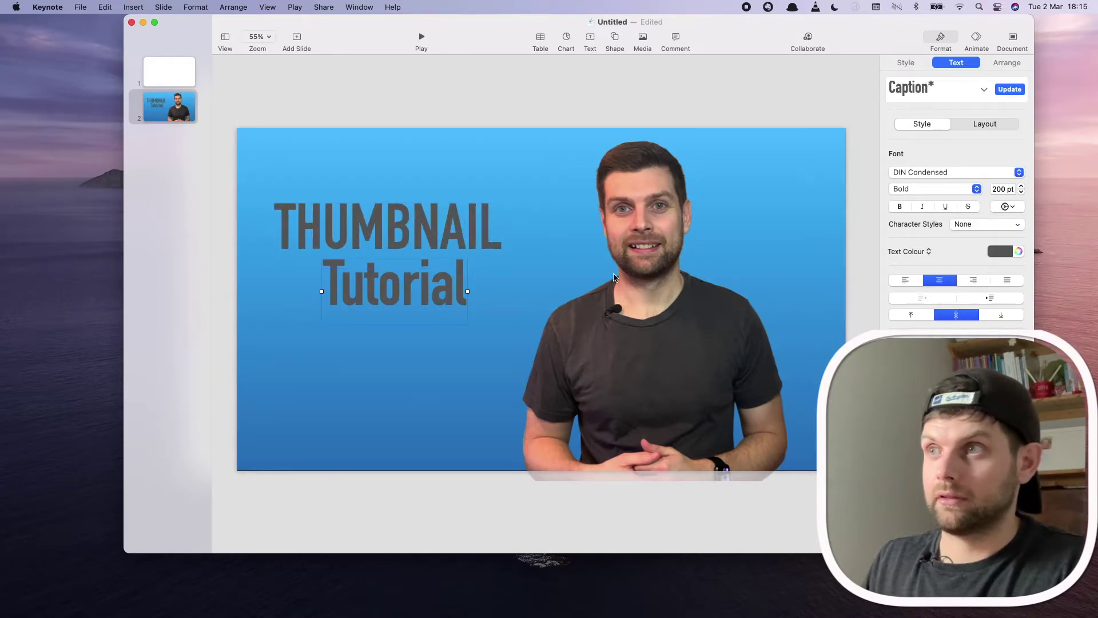
left_click(1019, 208)
left_click(1033, 310)
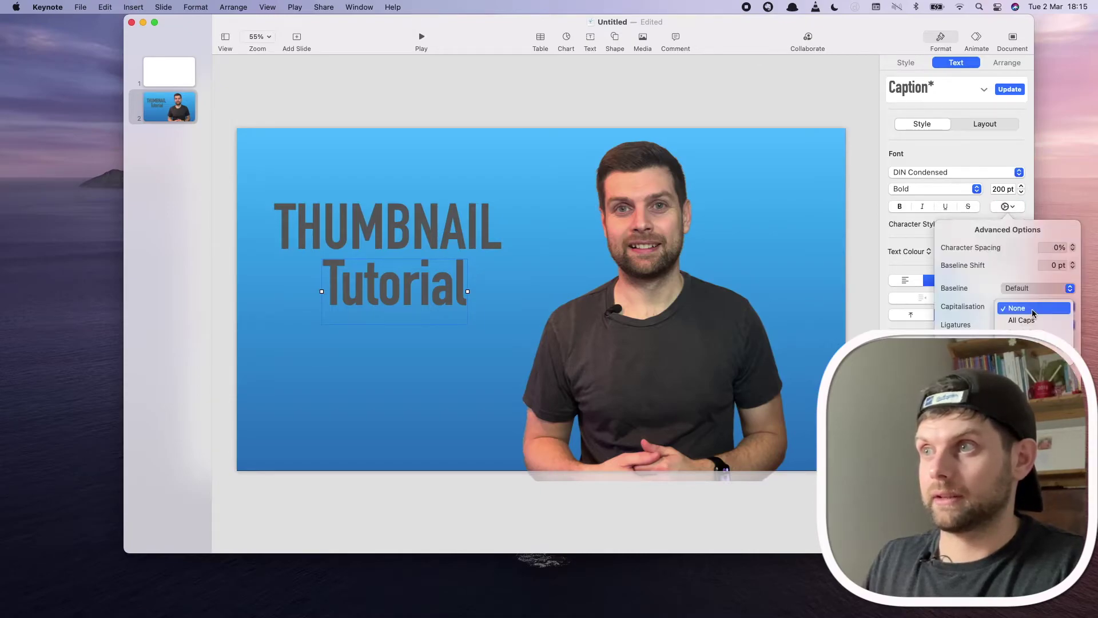
left_click(1024, 320)
Move the TUTORIAL line down a little and shift THUMBNAIL slightly right and down above it.
left_click(386, 306)
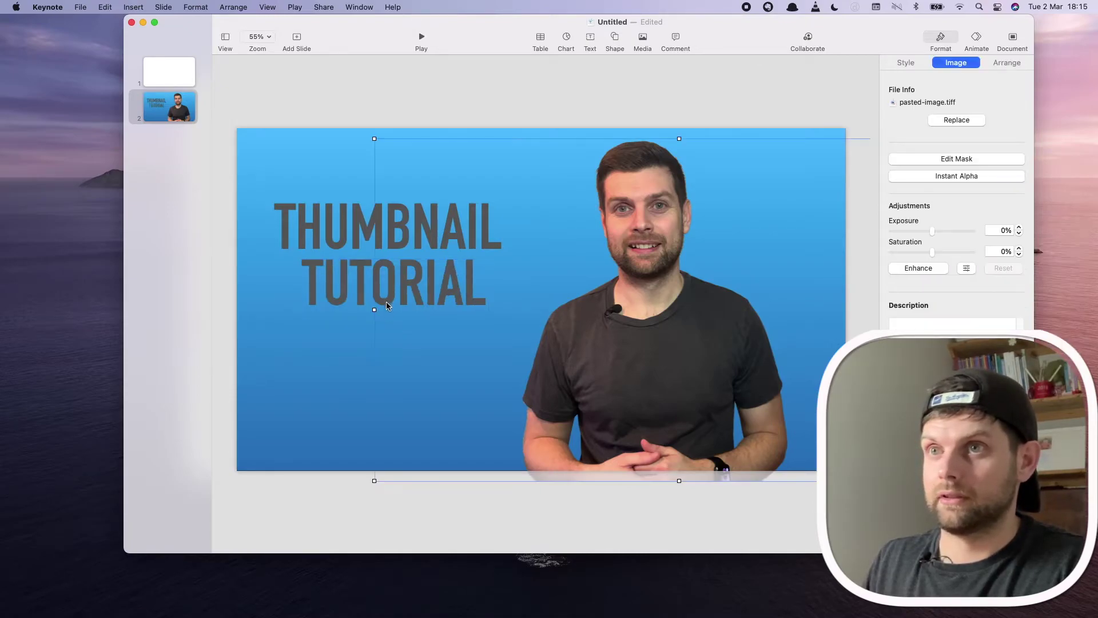
left_click_drag(358, 294, 358, 312)
left_click(370, 226)
left_click_drag(371, 226, 388, 234)
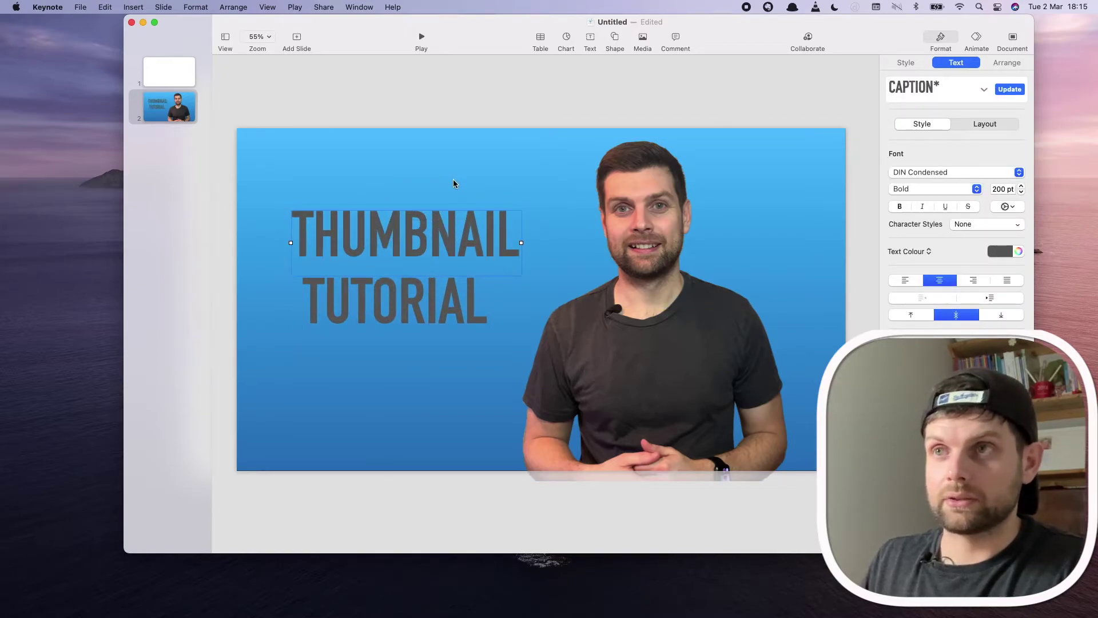
Change the text colour of both the THUMBNAIL and TUTORIAL lines to white.
left_click(1008, 252)
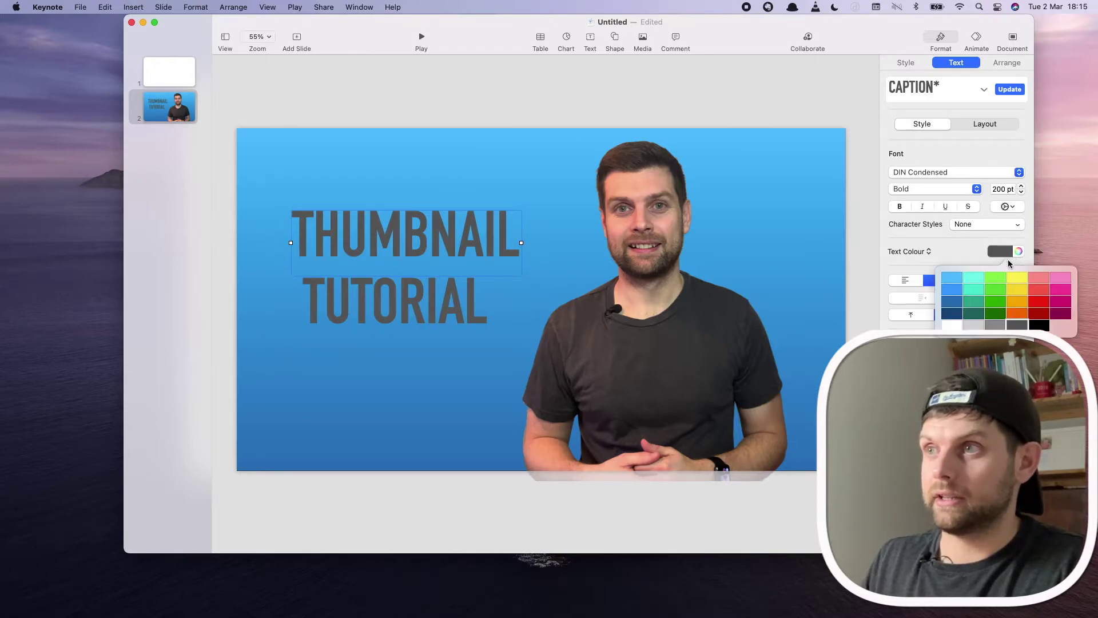
left_click(950, 323)
left_click(481, 314)
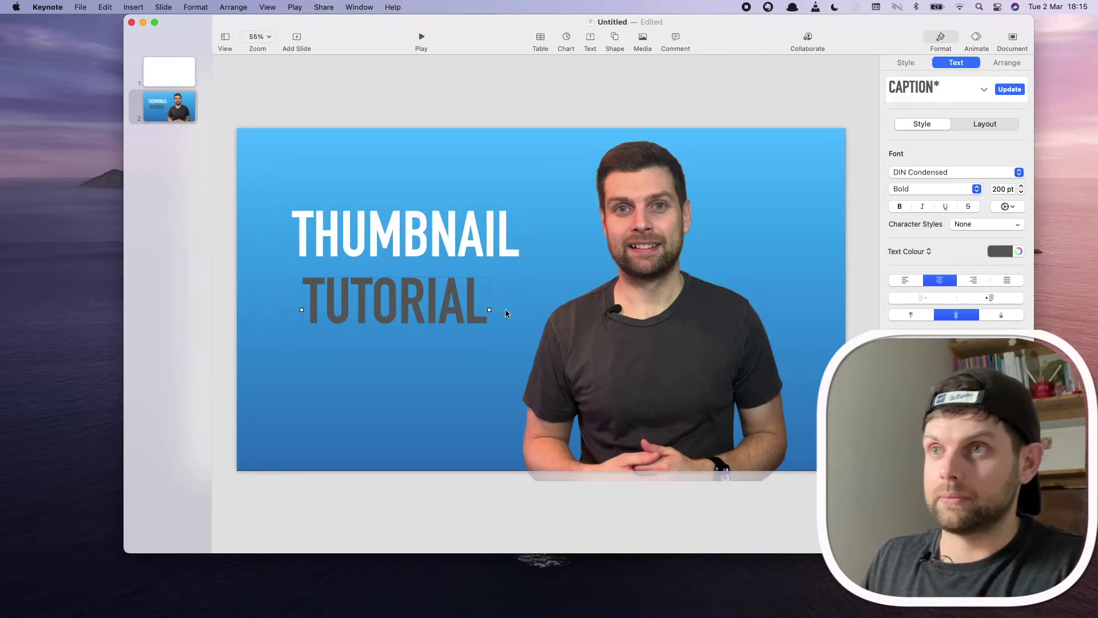
left_click(1009, 253)
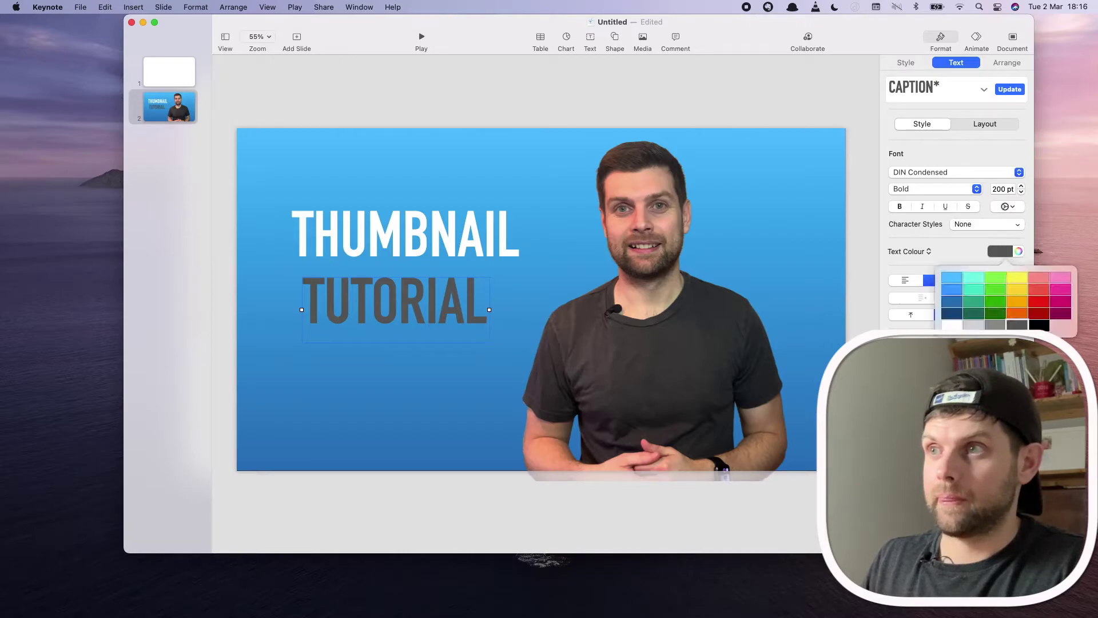
left_click(952, 325)
Move the THUMBNAIL text box slightly up to widen the gap above TUTORIAL.
left_click(446, 368)
left_click(366, 355)
left_click_drag(333, 229, 335, 211)
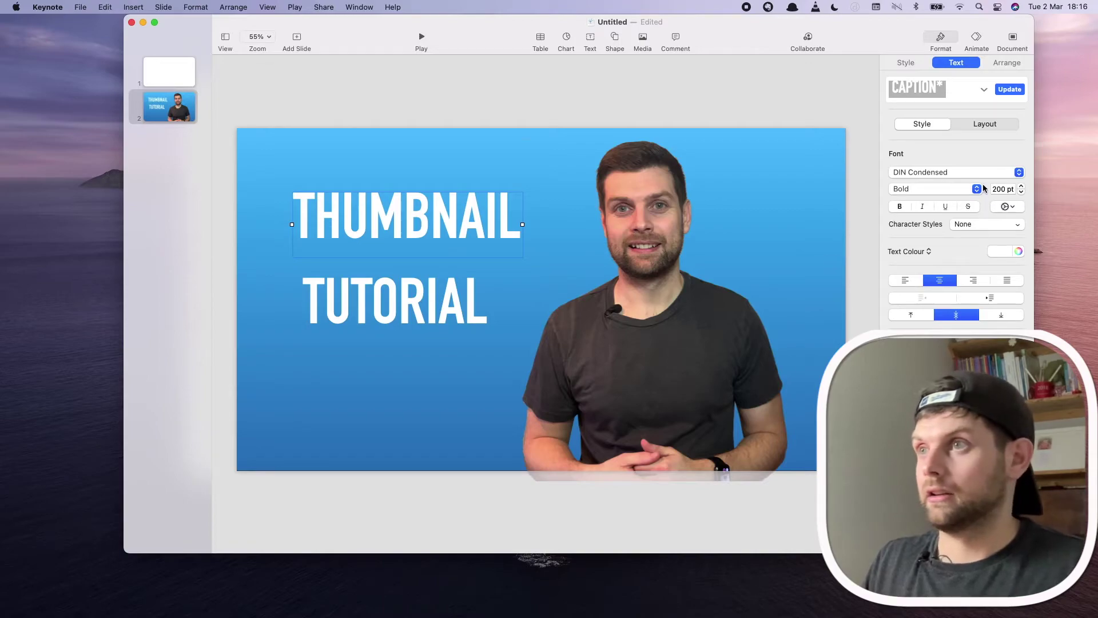
Give the THUMBNAIL text box a Colour Fill in medium grey, after trying light grey.
left_click(907, 64)
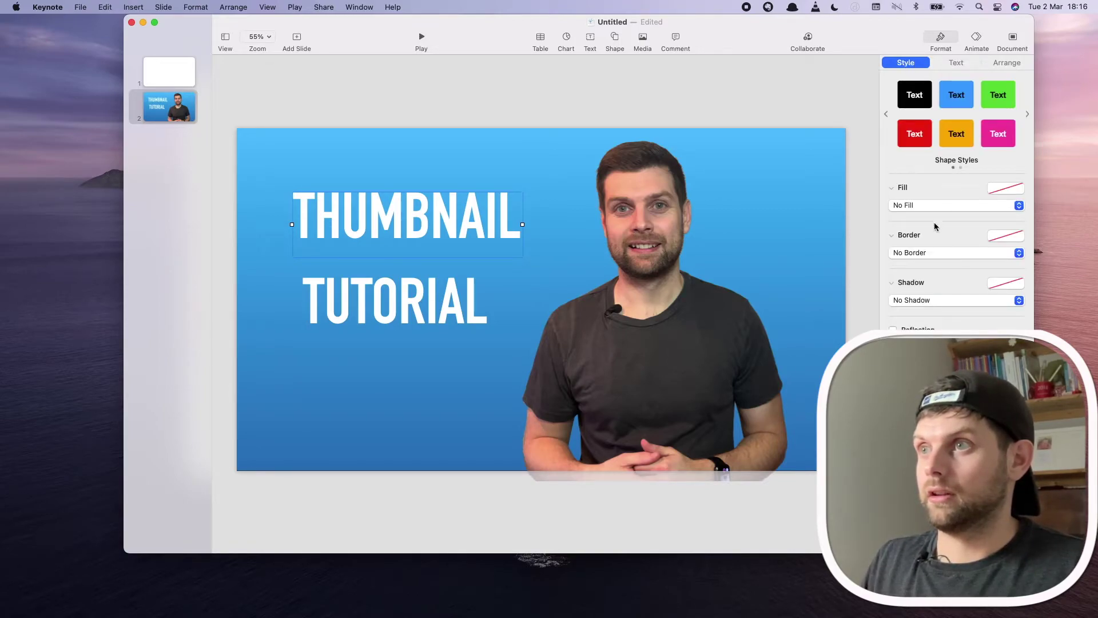
left_click(926, 207)
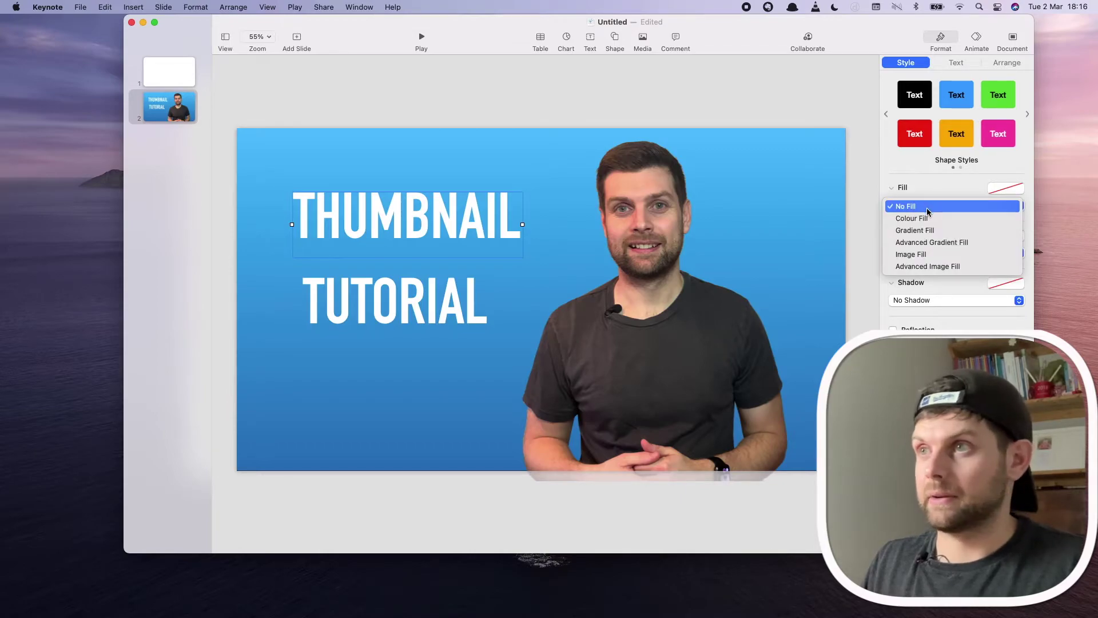
left_click(929, 218)
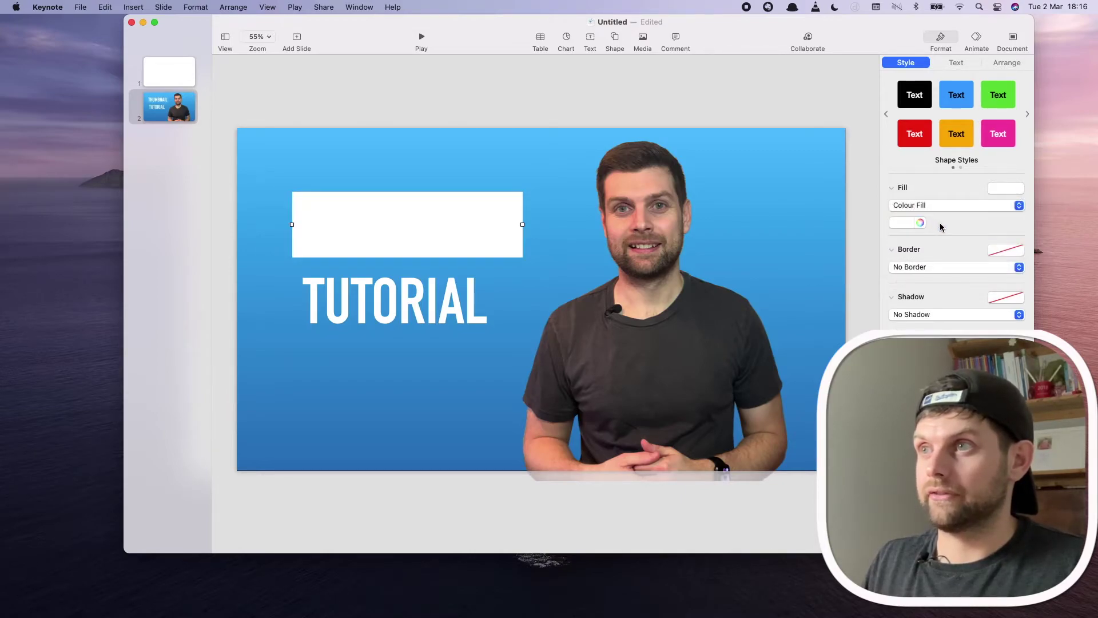
left_click(907, 222)
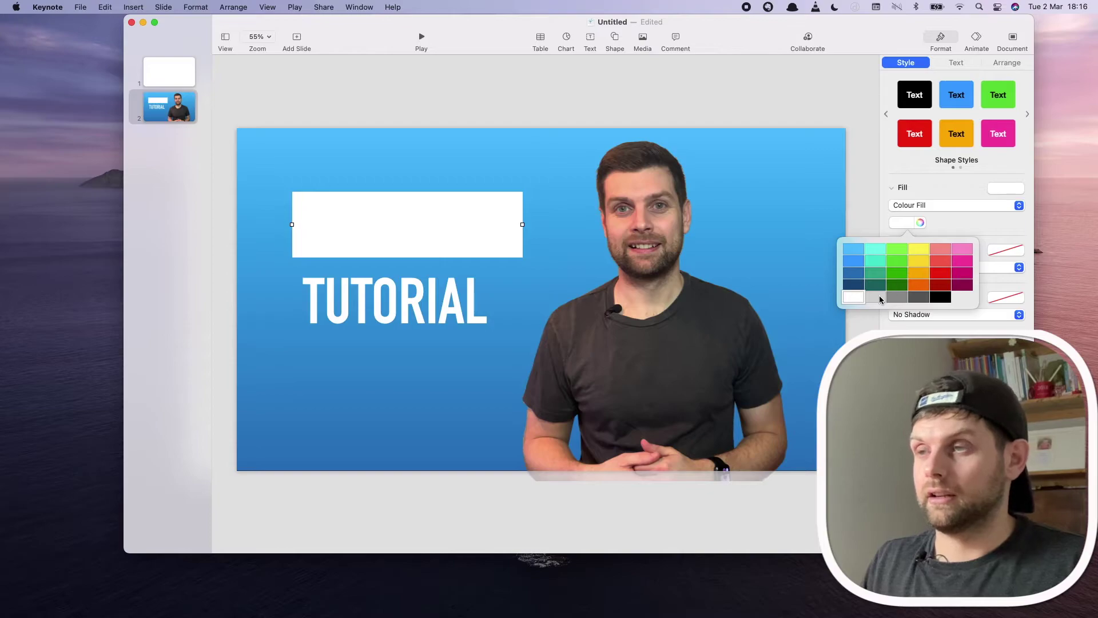
left_click(878, 297)
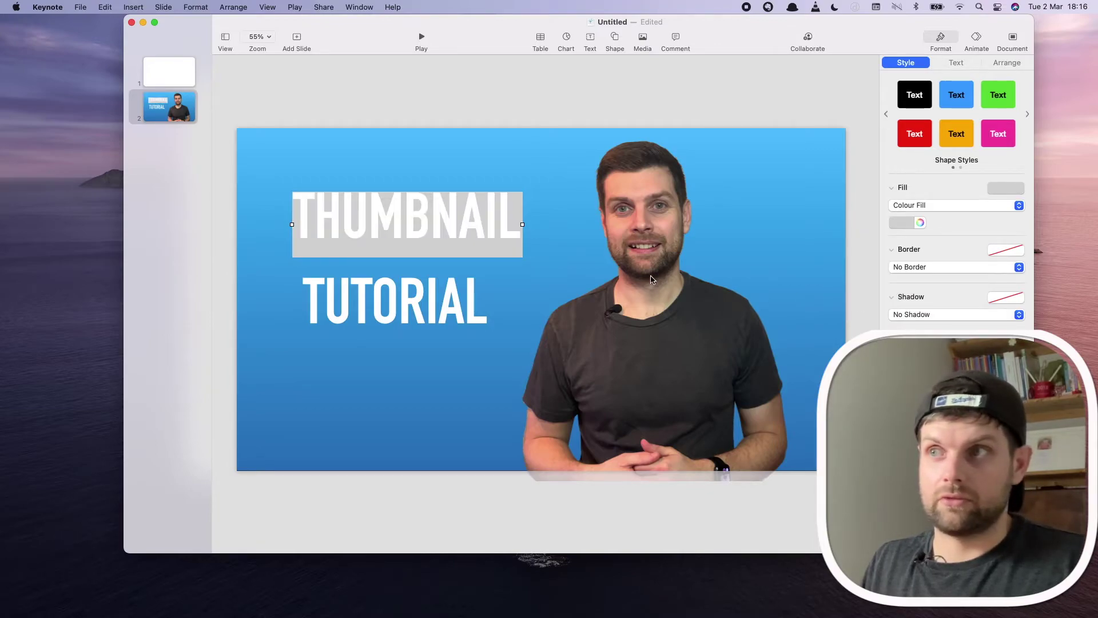
left_click(909, 223)
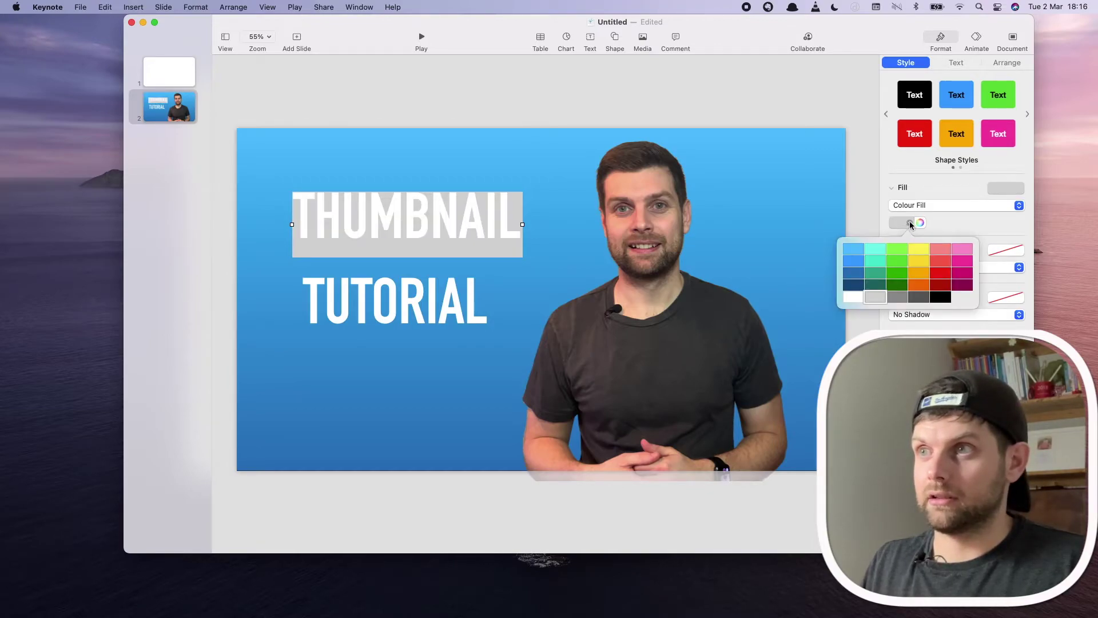
left_click(890, 297)
Move the filled THUMBNAIL text box so its left edge lines up with TUTORIAL.
left_click_drag(404, 220, 407, 223)
left_click(543, 268)
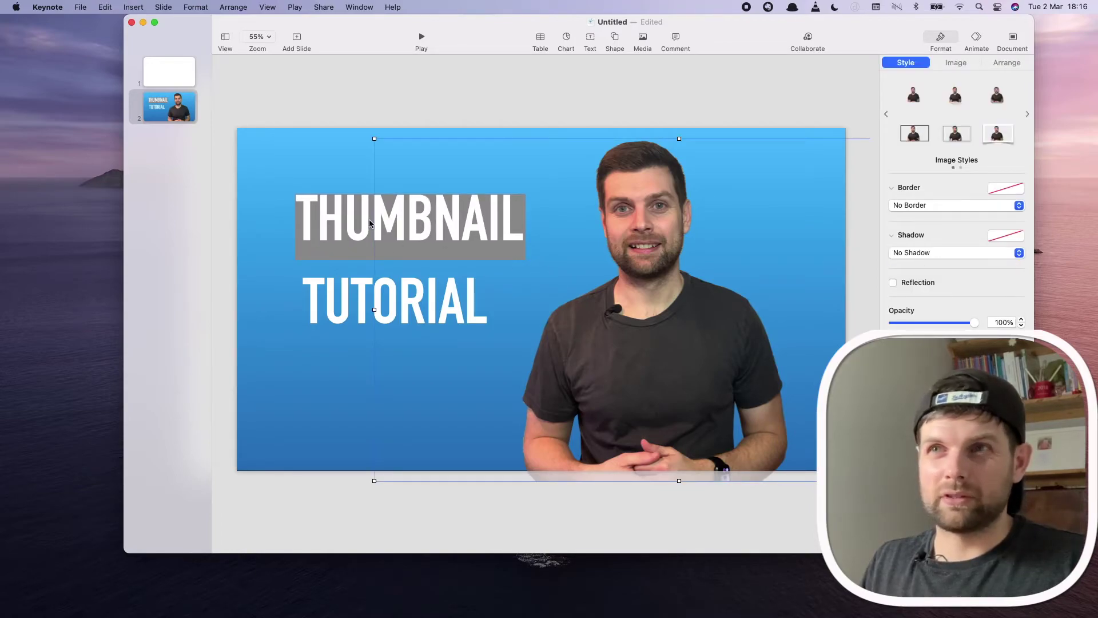
left_click(452, 229)
left_click_drag(325, 218, 334, 221)
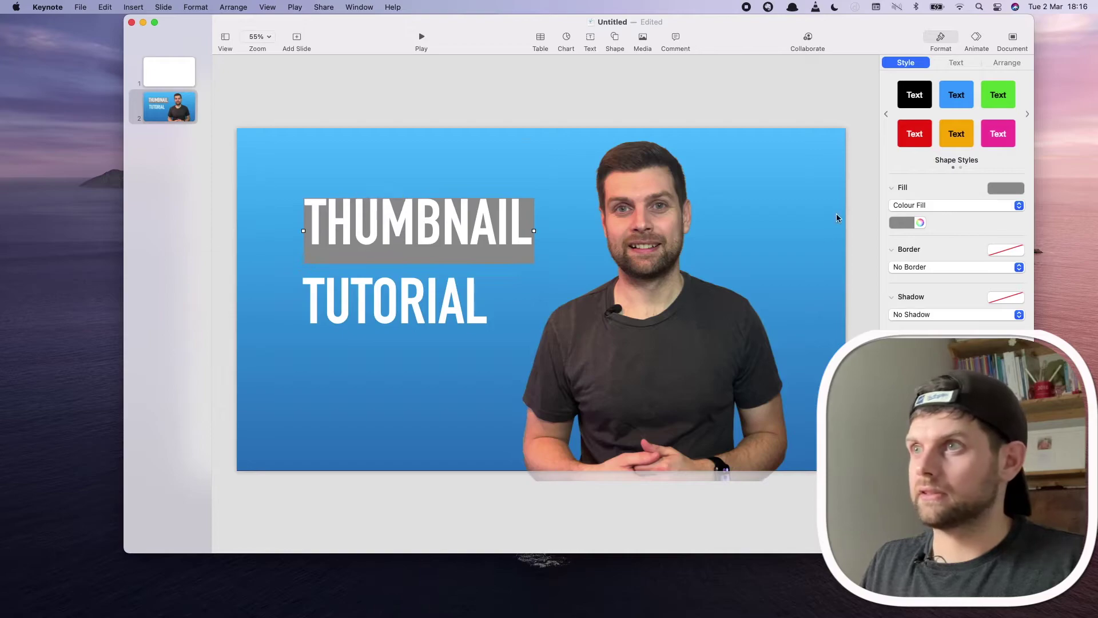
Turn on the advanced text effect that gives the THUMBNAIL lettering black edges.
left_click(955, 62)
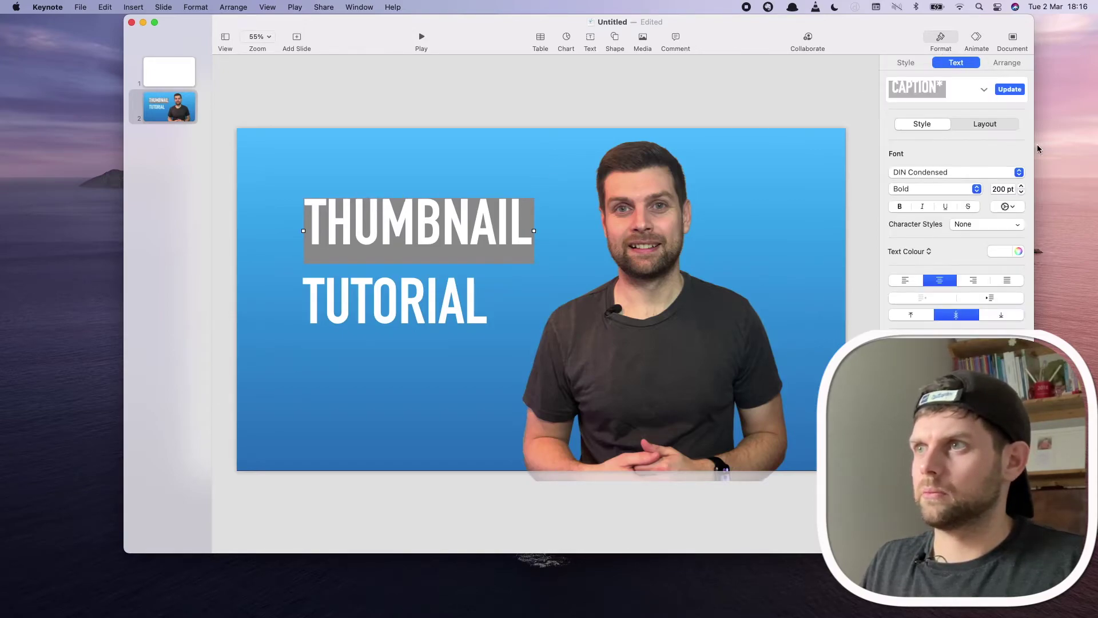
left_click(1010, 208)
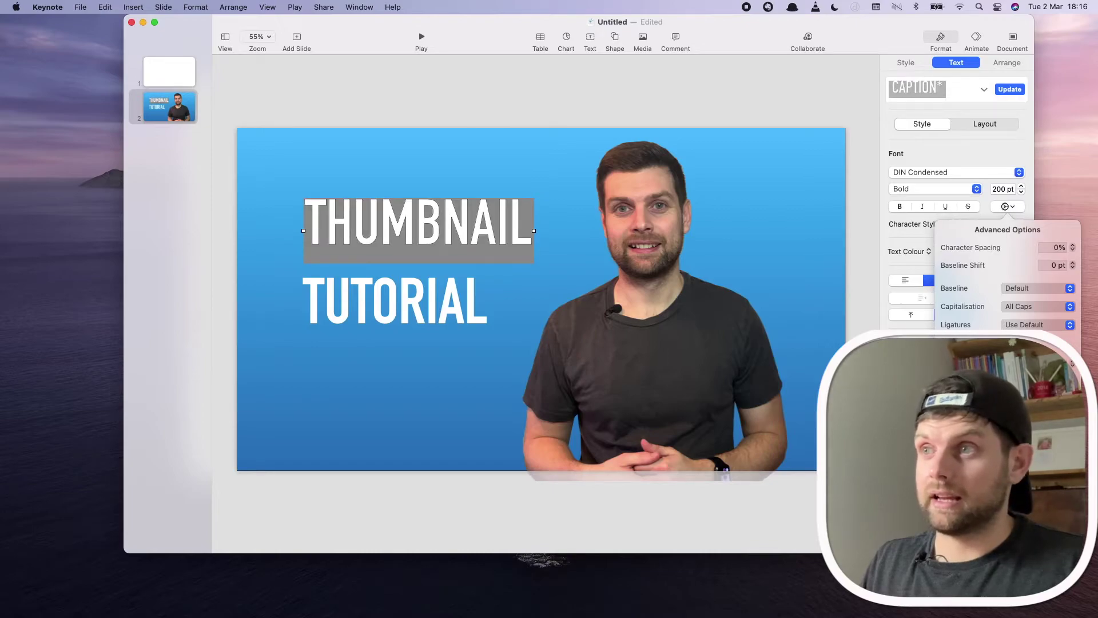
left_click(945, 381)
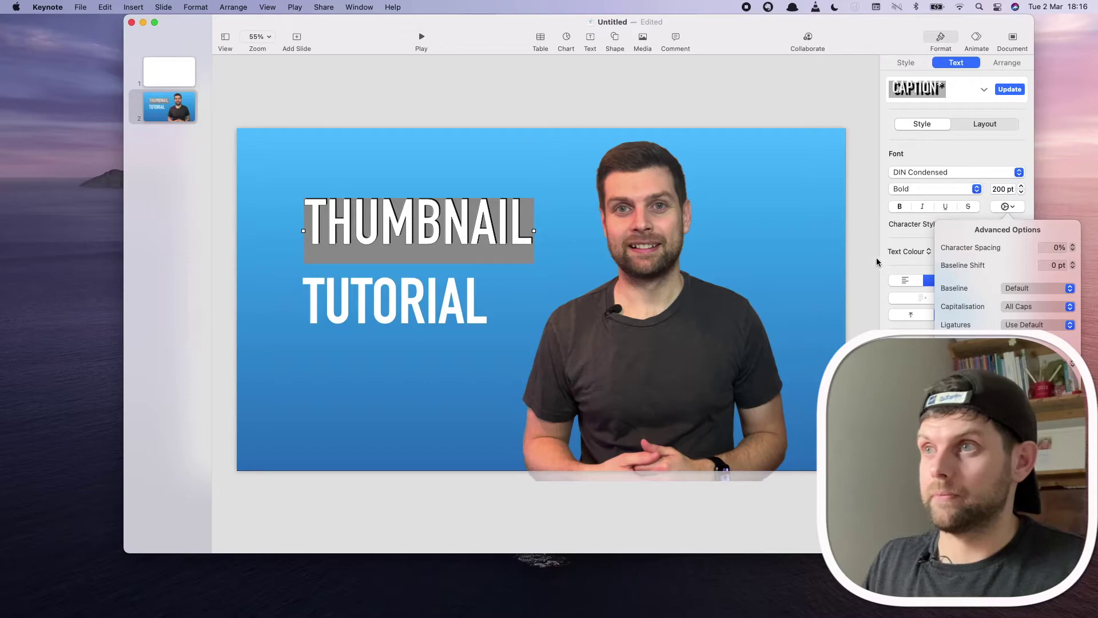
Remove the grey fill from the THUMBNAIL text box by setting it to No Fill.
left_click(911, 252)
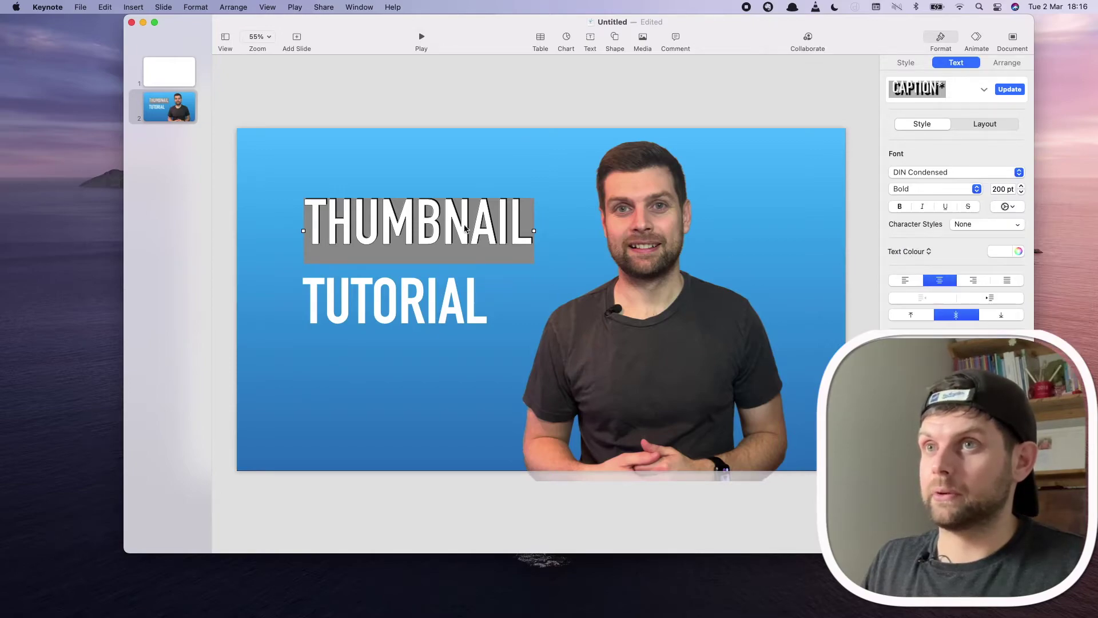
left_click(905, 64)
left_click(1003, 205)
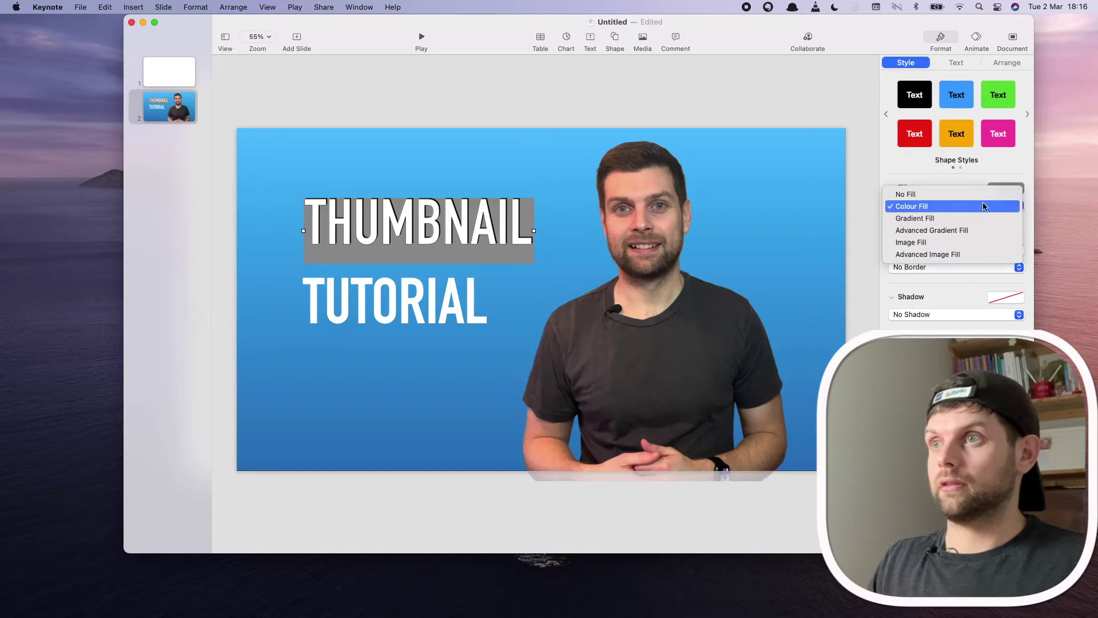
left_click(927, 192)
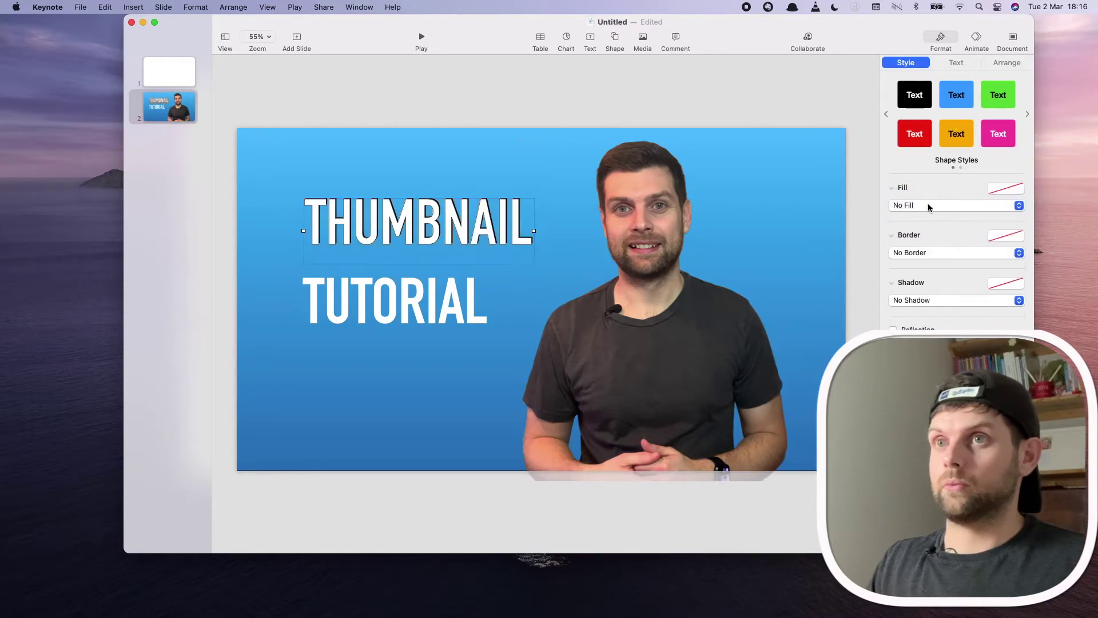
Insert a basic square shape and size it to about 727 by 157 pt so it covers the THUMBNAIL lettering.
left_click(611, 38)
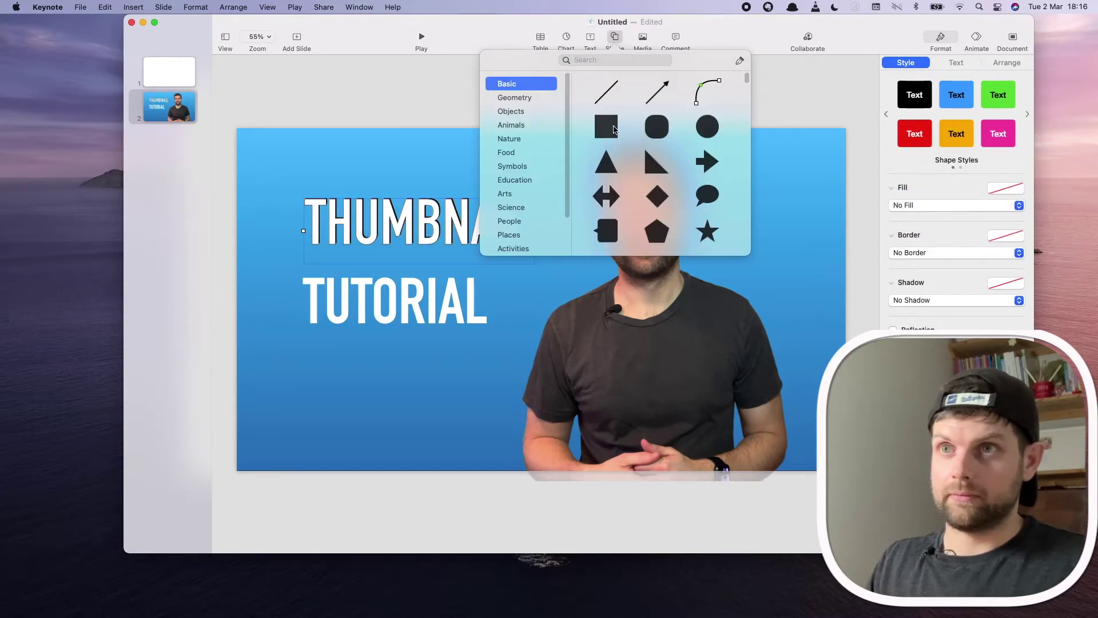
left_click(606, 127)
left_click_drag(536, 302, 533, 245)
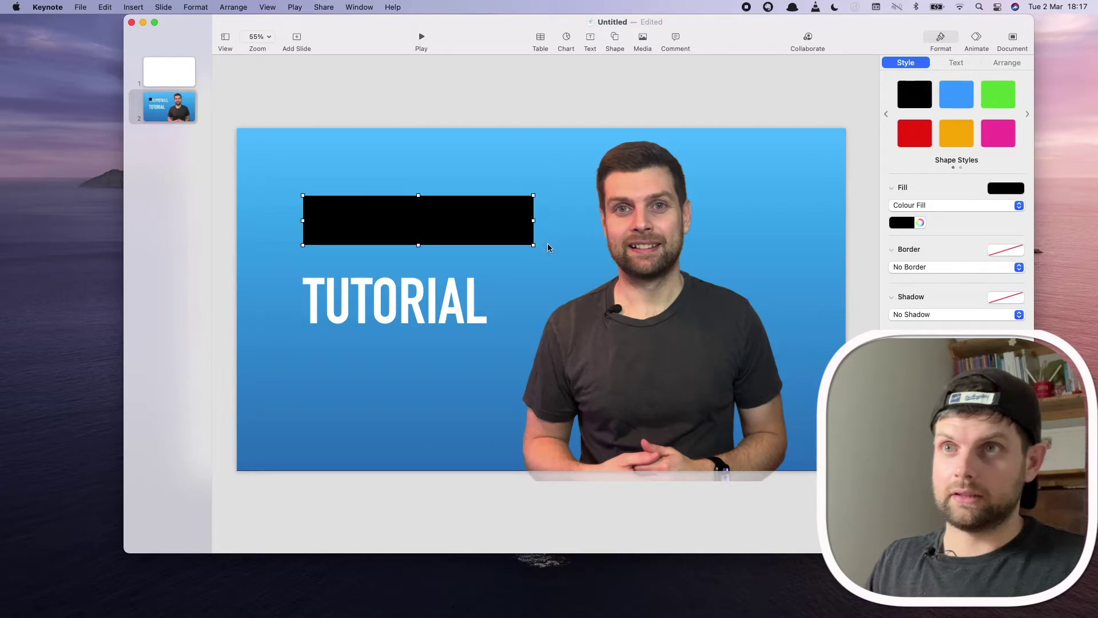
left_click(438, 252)
left_click(355, 224)
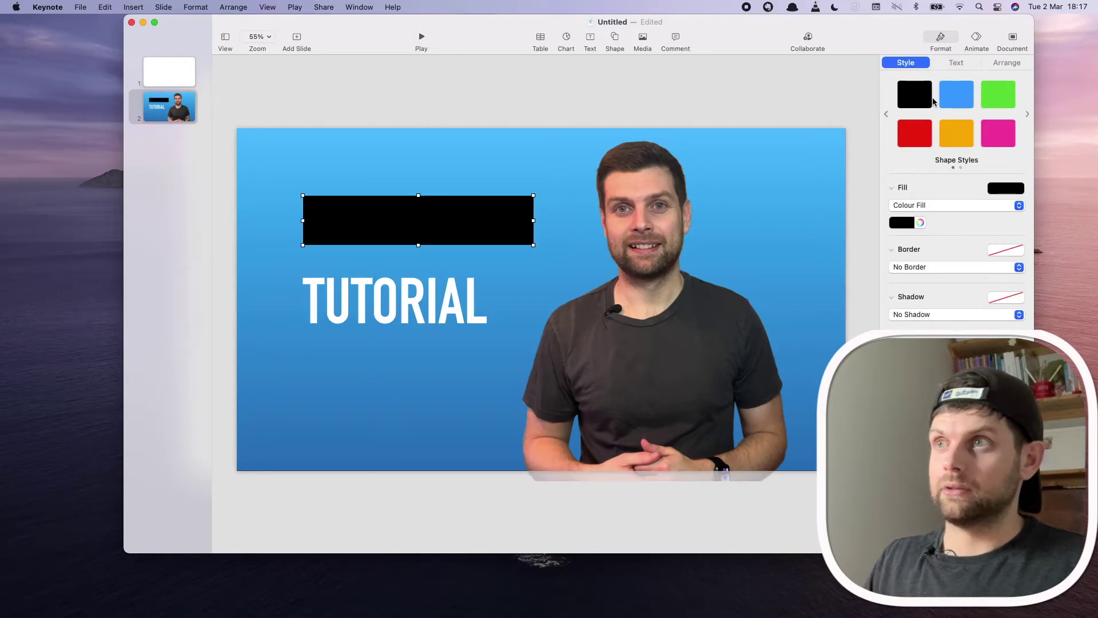
Send the black rectangle backward until it sits behind the THUMBNAIL lettering.
left_click(993, 64)
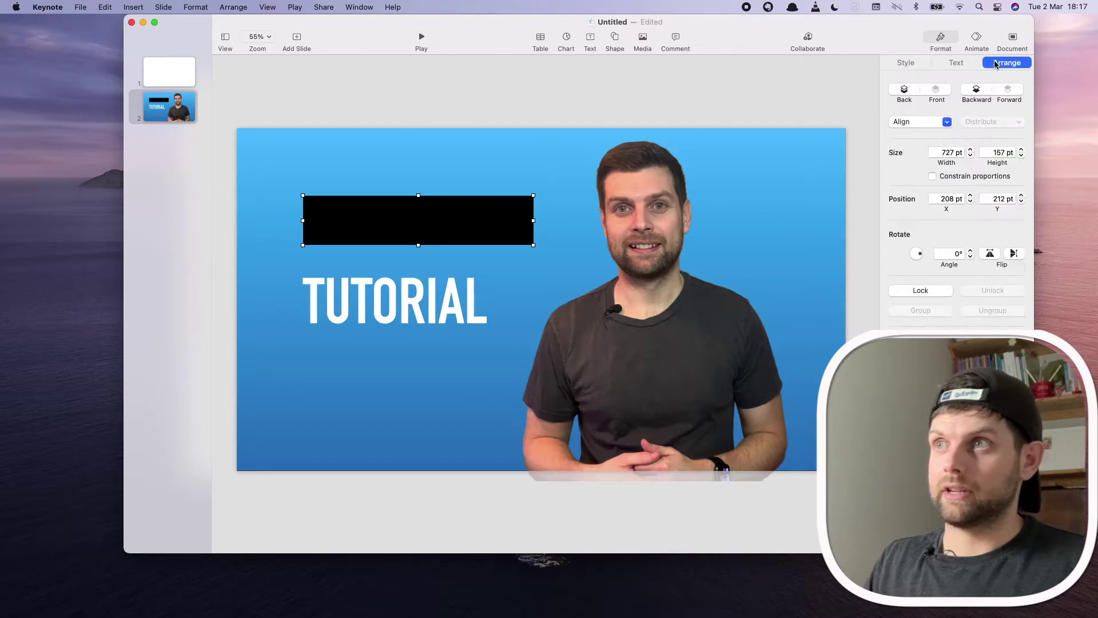
left_click(977, 89)
left_click(975, 89)
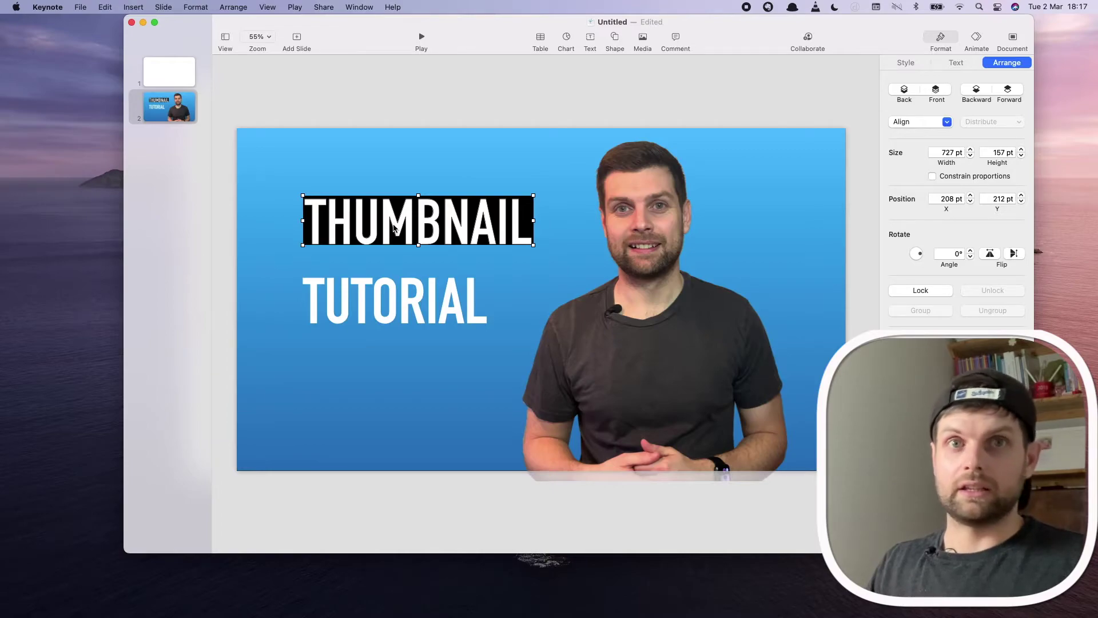
Change the rectangle's Colour Fill from the preset swatches to medium grey.
left_click(913, 68)
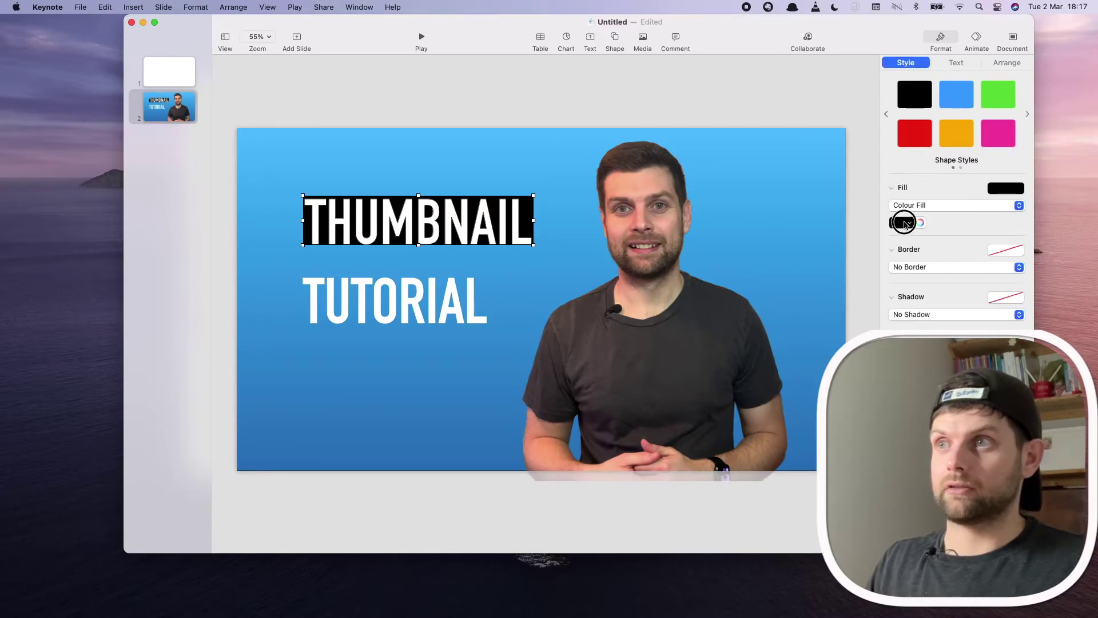
left_click(905, 225)
left_click(897, 297)
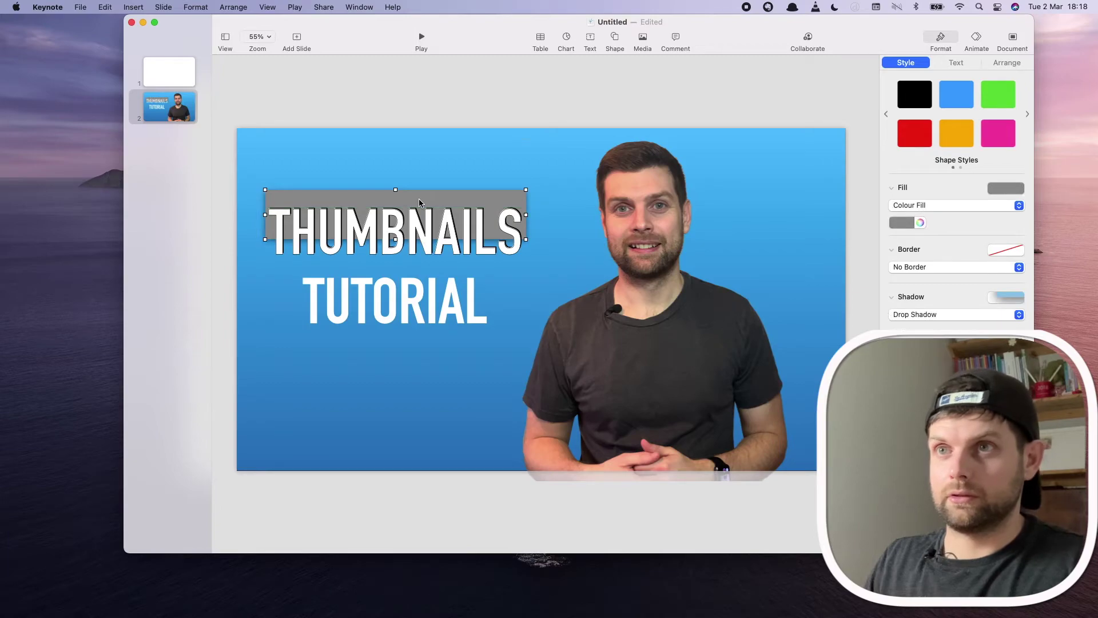
Place a copy of the grey rectangle over TUTORIAL and move the THUMBNAILS text up onto the original rectangle.
left_click_drag(419, 201, 417, 287)
left_click_drag(391, 235, 392, 221)
left_click(404, 308)
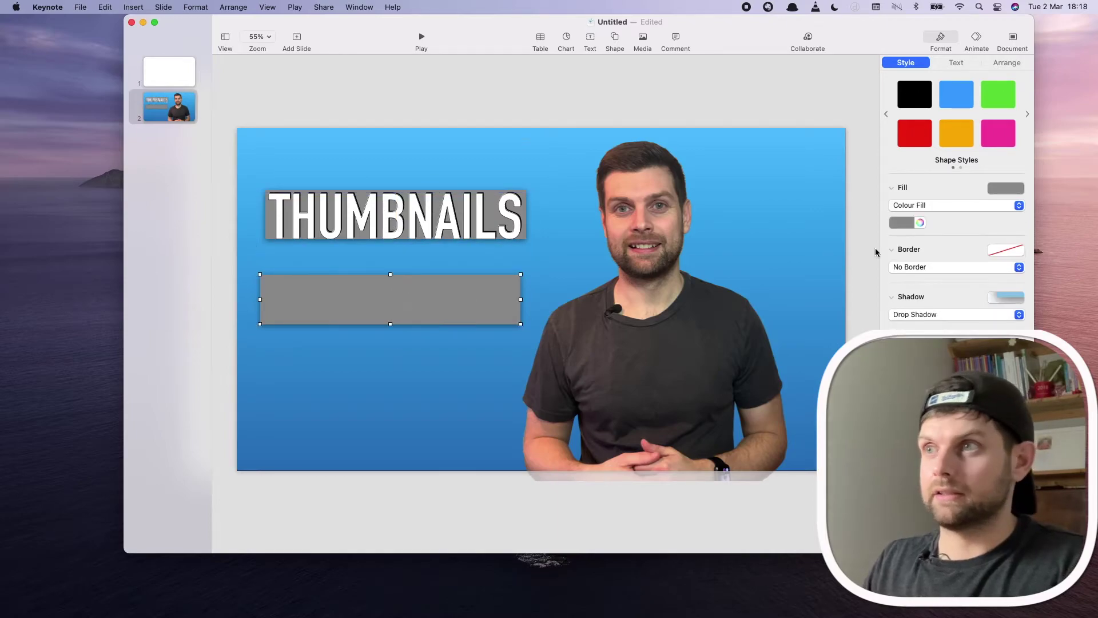
Fill the copied rectangle over TUTORIAL with the saved dark red colour.
left_click(919, 222)
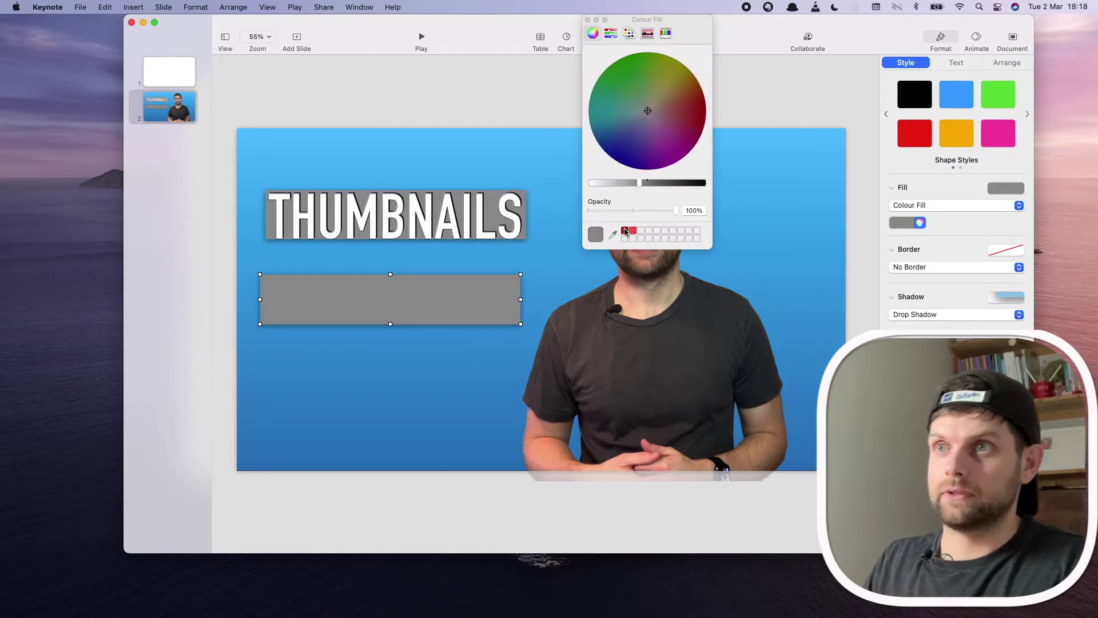
left_click(625, 231)
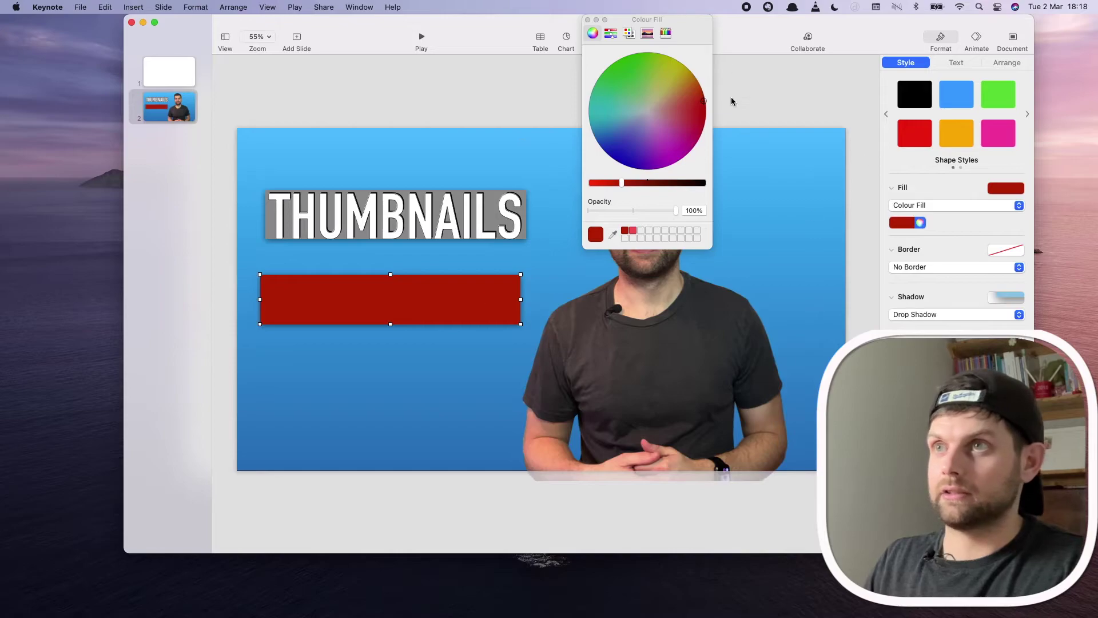
left_click(587, 21)
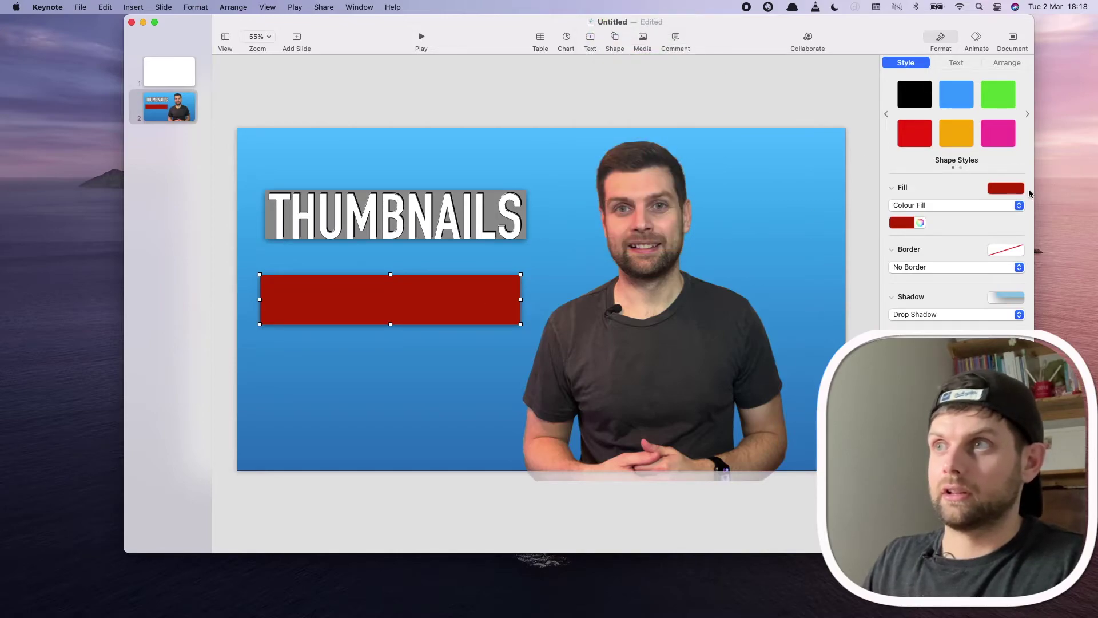
Send the red rectangle behind the TUTORIAL text and move both up close below THUMBNAILS.
left_click(998, 63)
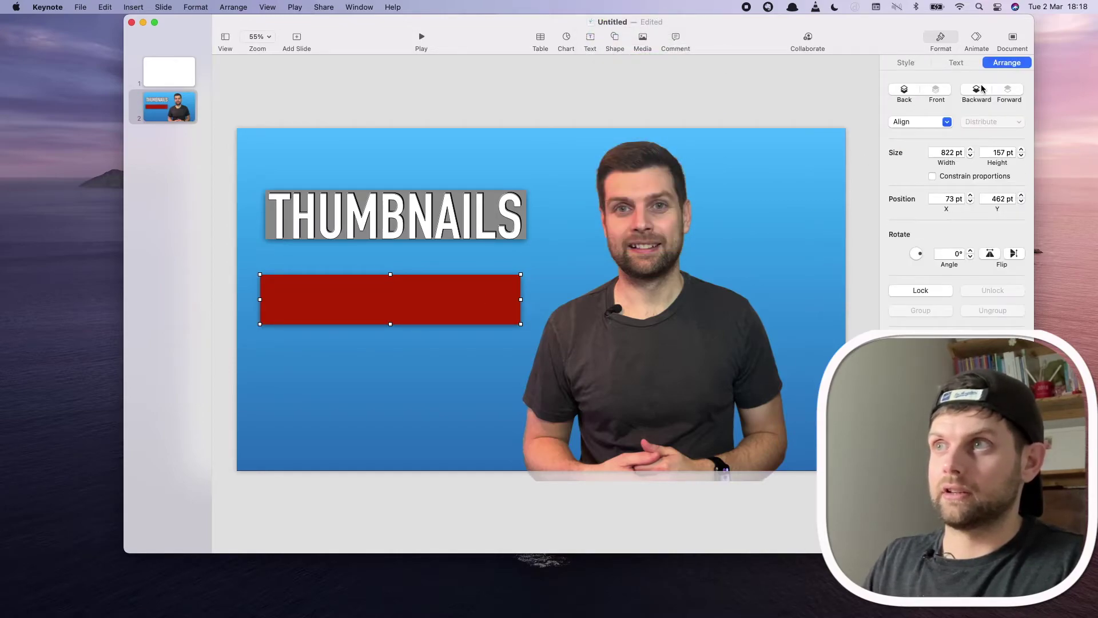
left_click(978, 89)
left_click_drag(513, 298, 513, 281)
left_click_drag(452, 317, 464, 297)
left_click(482, 371)
Enlarge the man's cutout to about 2022 by 1137 pt and move it slightly right and down.
left_click(664, 295)
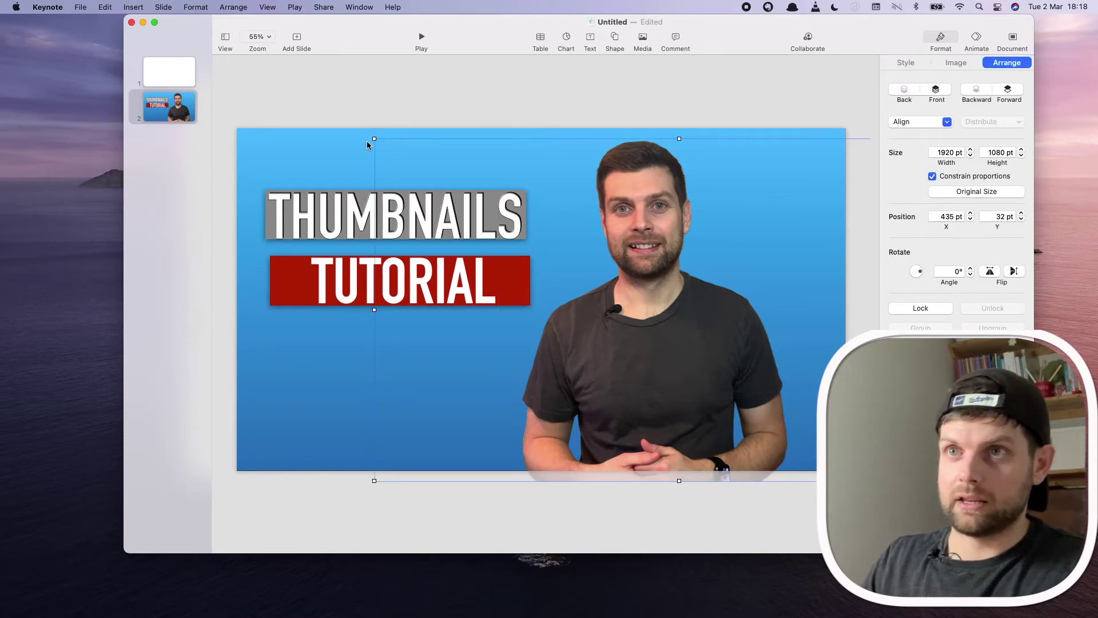
left_click_drag(374, 139, 342, 120)
left_click_drag(670, 373, 709, 387)
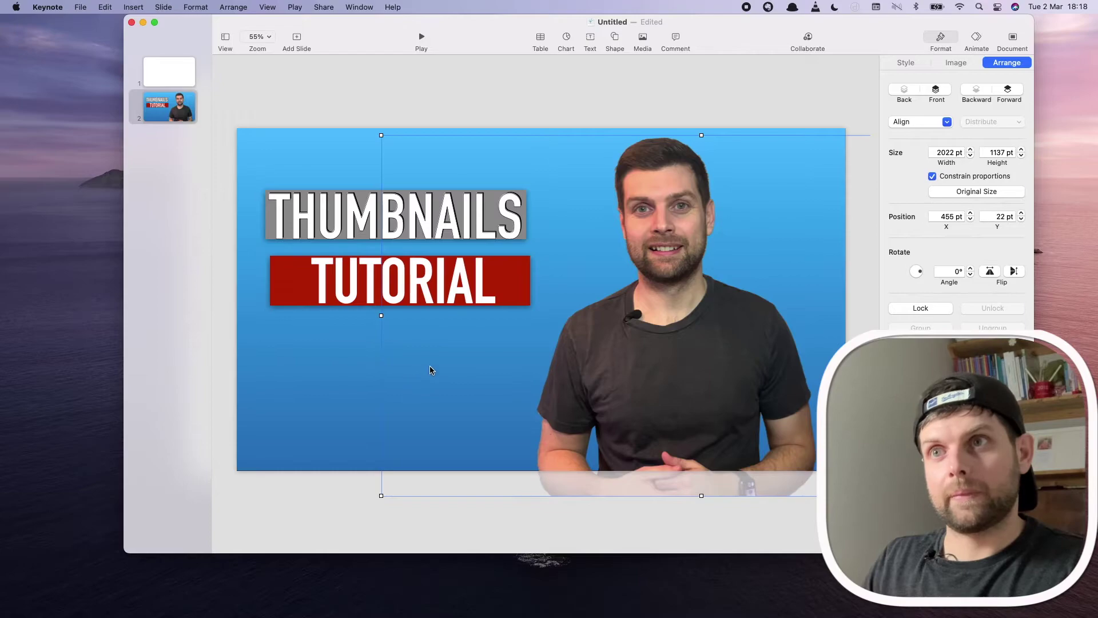
Rotate the THUMBNAILS text box to an angle of 2°.
left_click(400, 213)
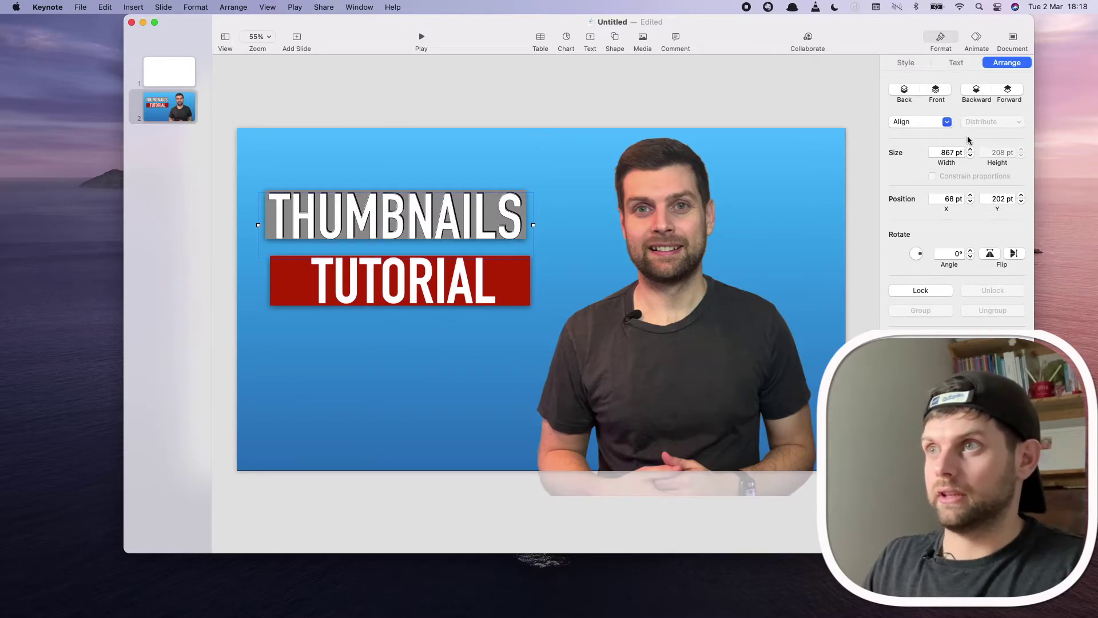
left_click(903, 64)
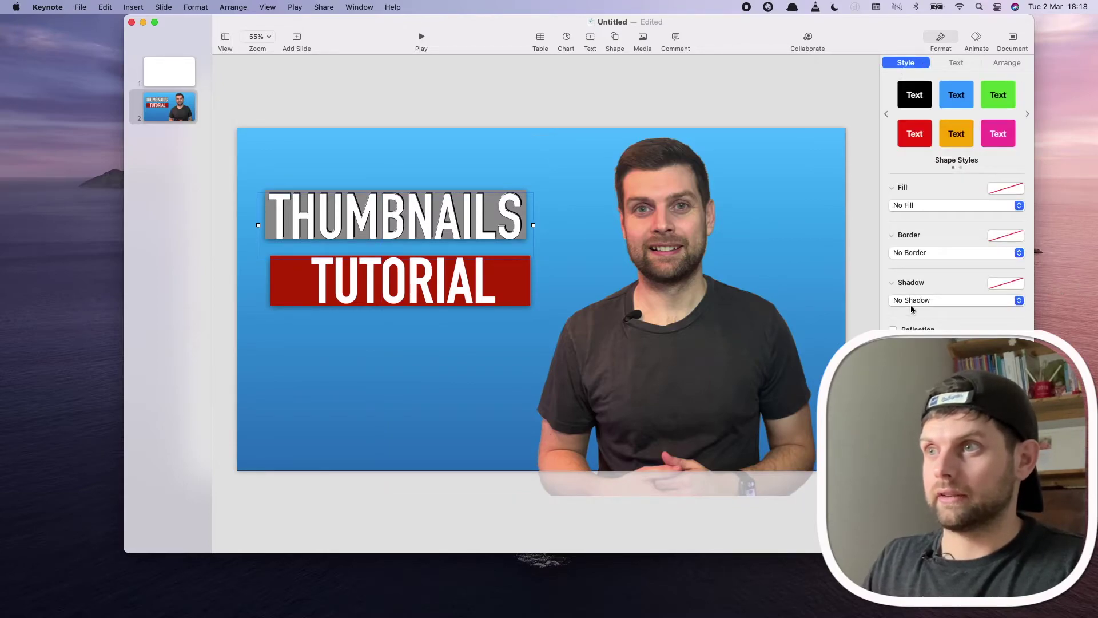
left_click(994, 64)
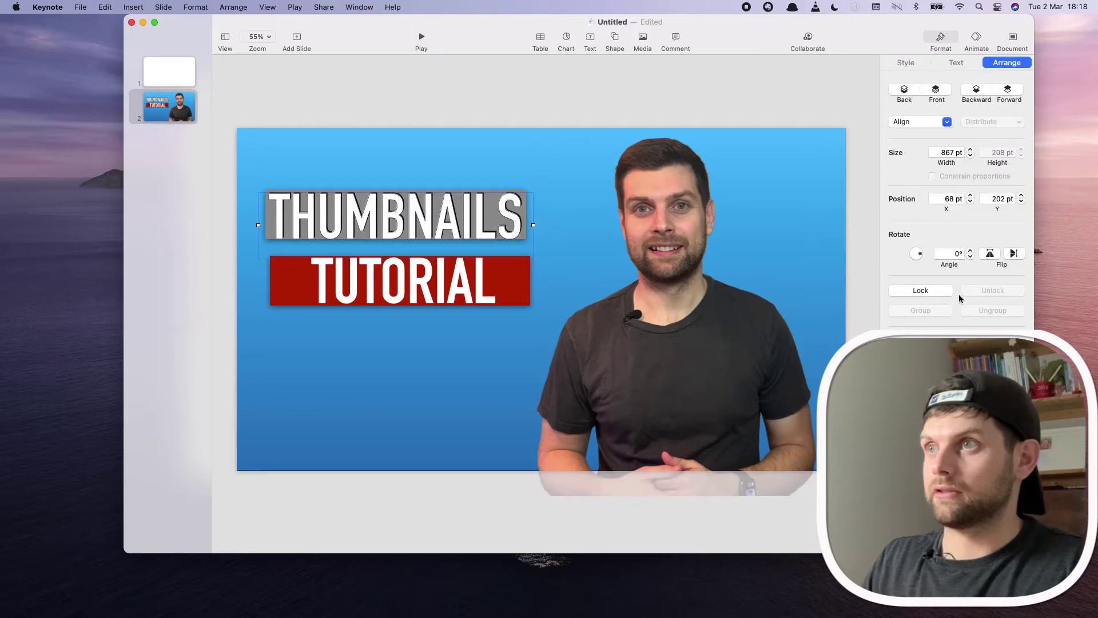
left_click(480, 216)
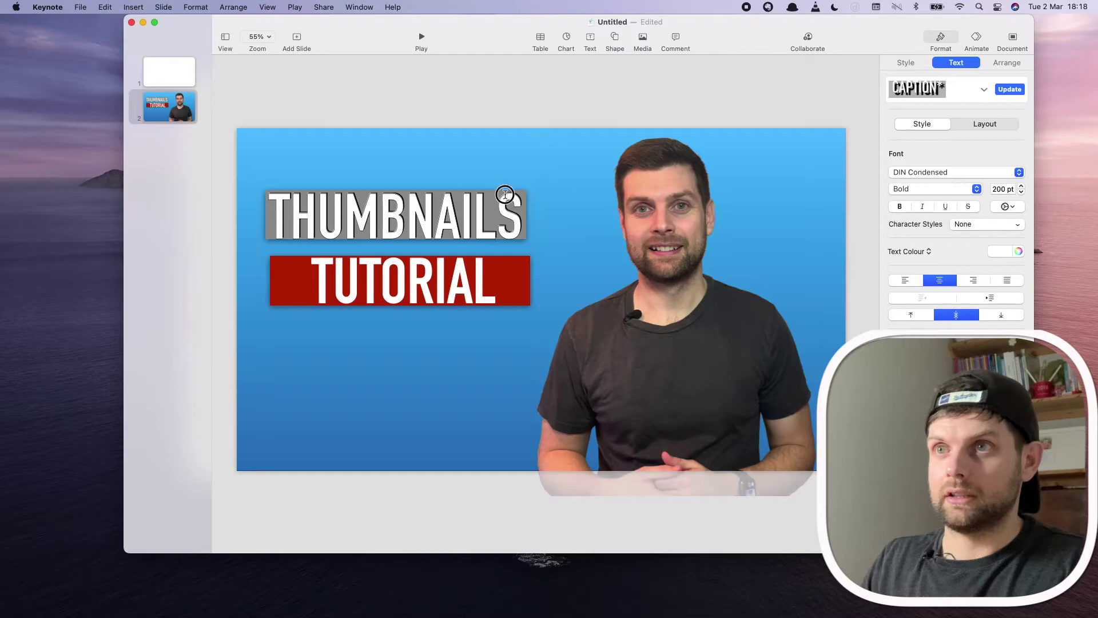
double_click(432, 223)
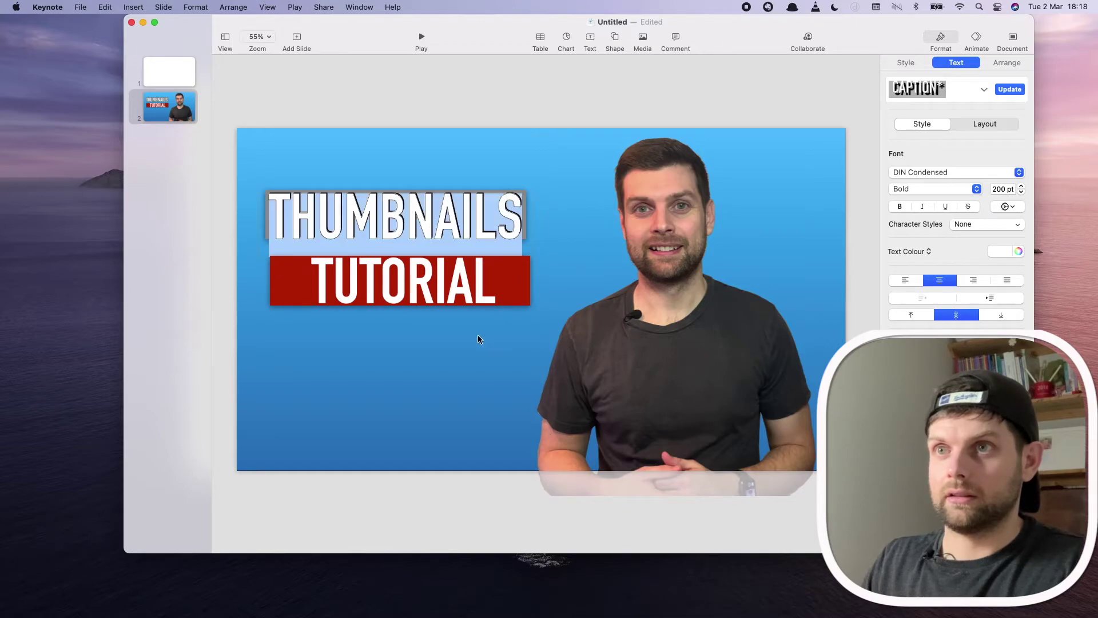
key("Escape")
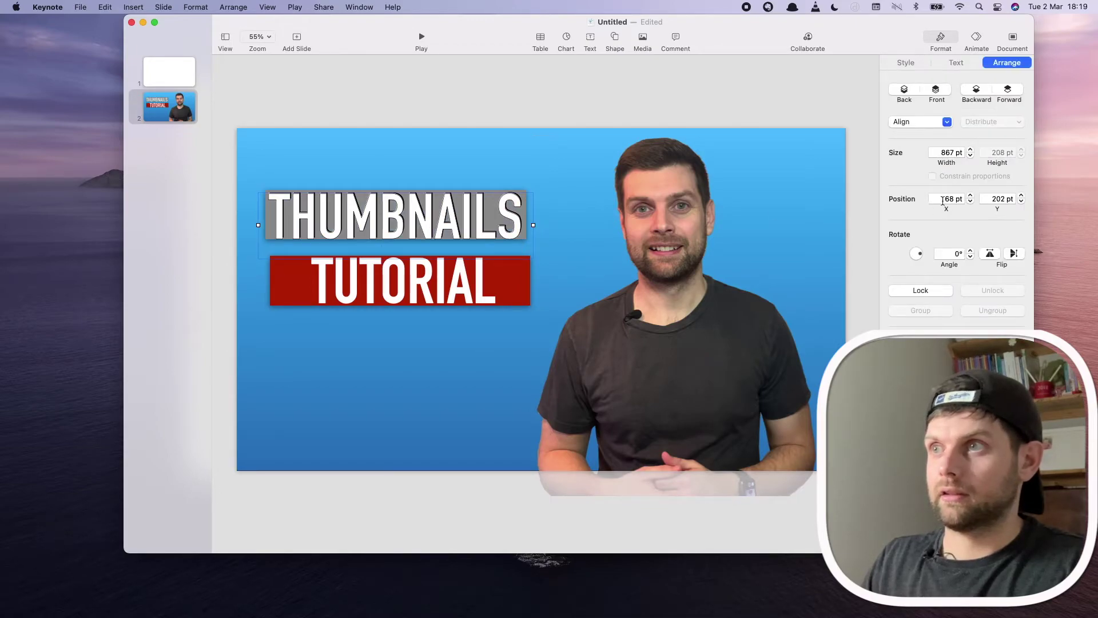
left_click(971, 252)
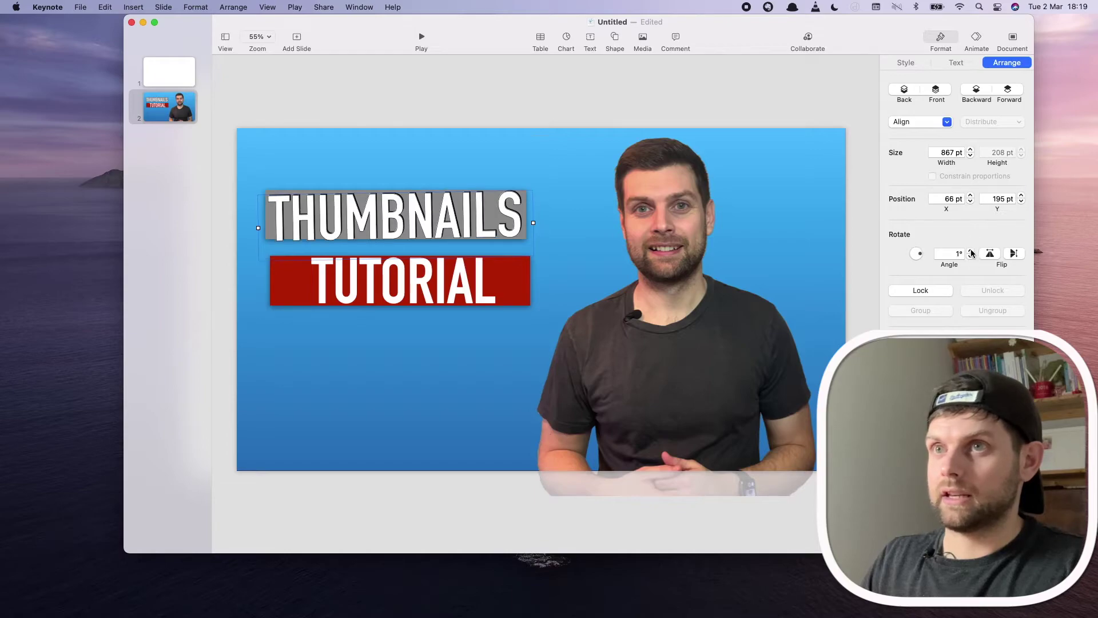
left_click(970, 252)
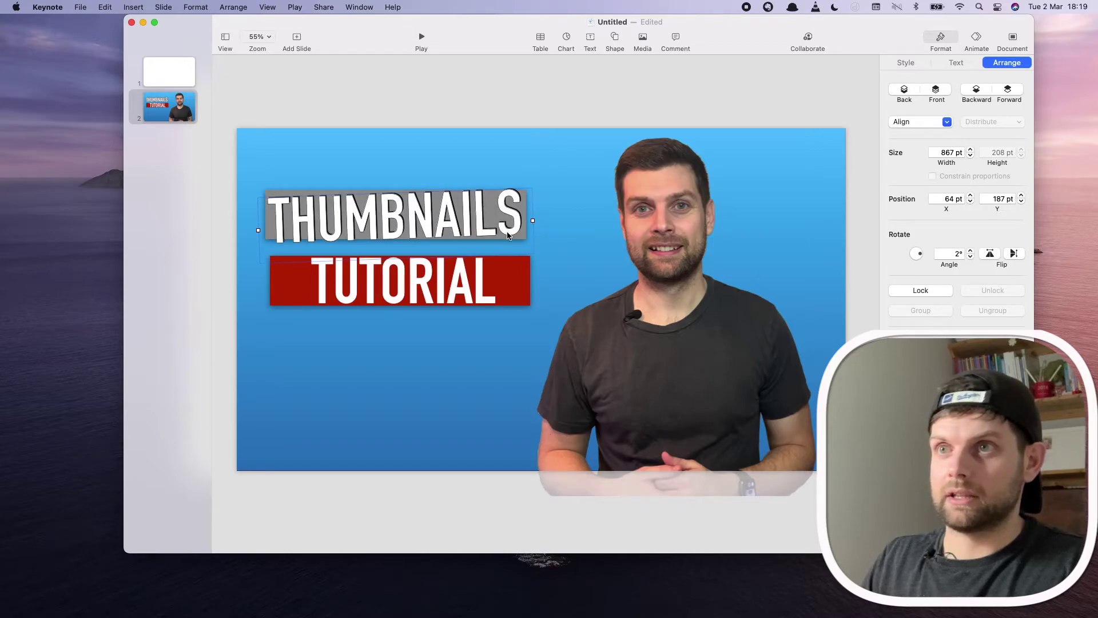
Tilt the grey rectangle to match THUMBNAILS and move the red rectangle and TUTORIAL up directly below it.
left_click(504, 281)
left_click_drag(503, 282, 469, 284)
left_click(421, 360)
left_click(566, 289)
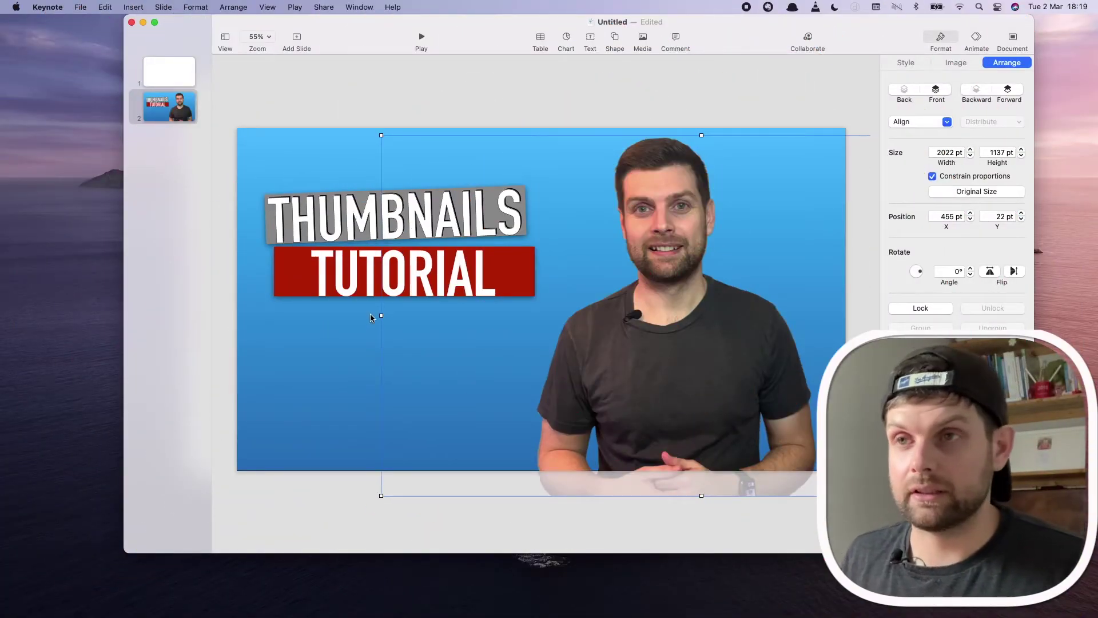
left_click(314, 362)
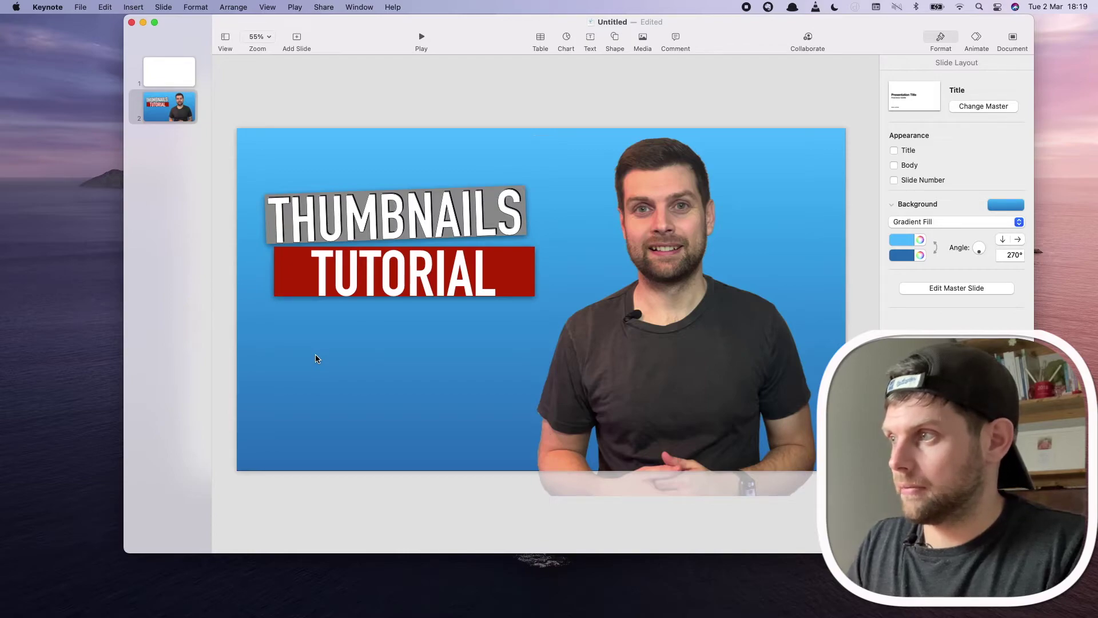
Switch to Safari, copy the large Preview app icon from the image results, and minimise the browser window.
key("super+Tab")
left_click(269, 242)
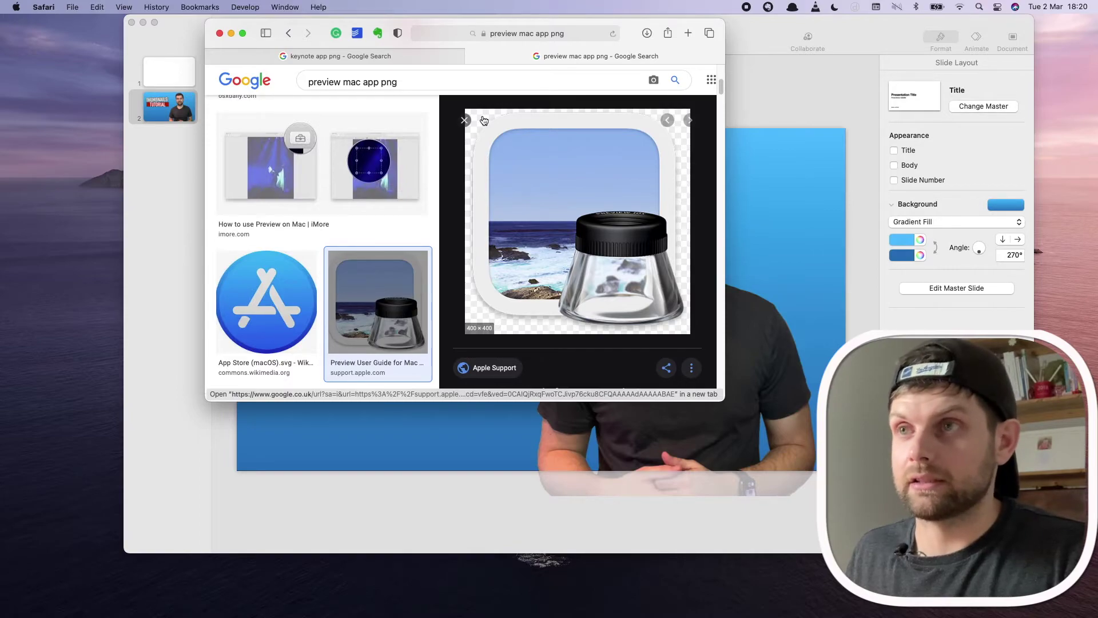
right_click(561, 158)
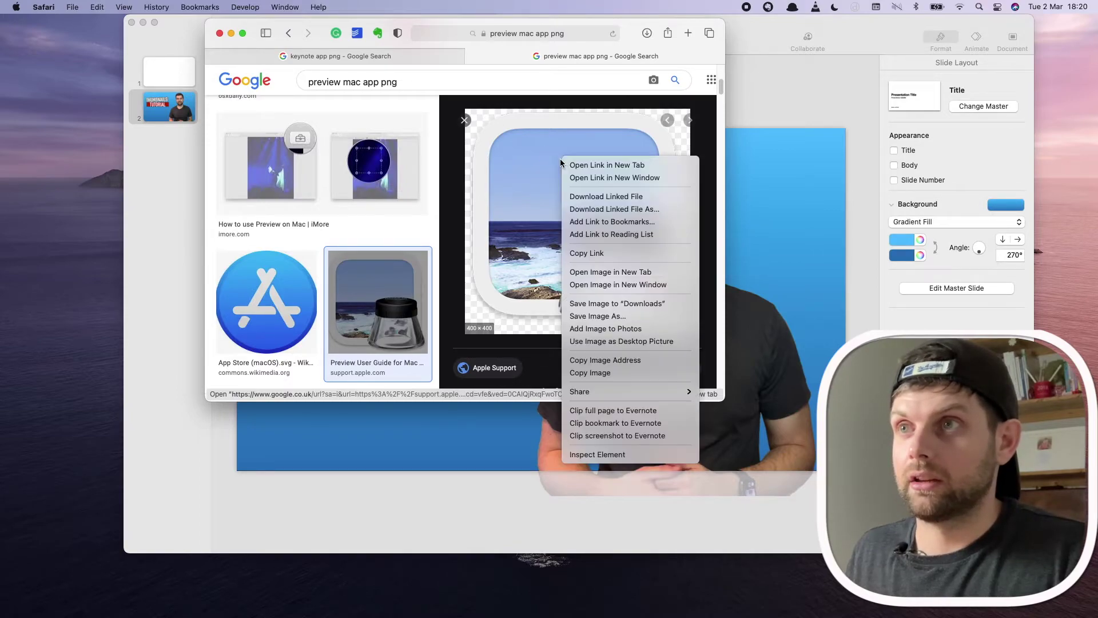
left_click(624, 373)
left_click(231, 33)
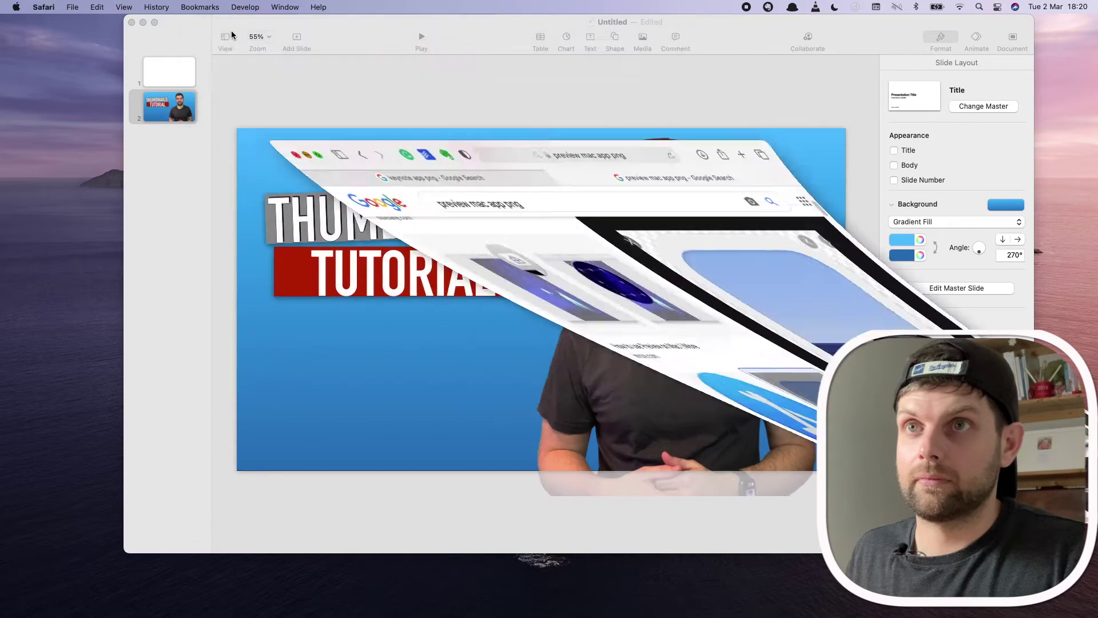
Paste the Preview icon onto the thumbnail slide and place it below the TUTORIAL banner.
left_click(354, 416)
key("super+v")
left_click(518, 283)
left_click_drag(517, 282, 319, 367)
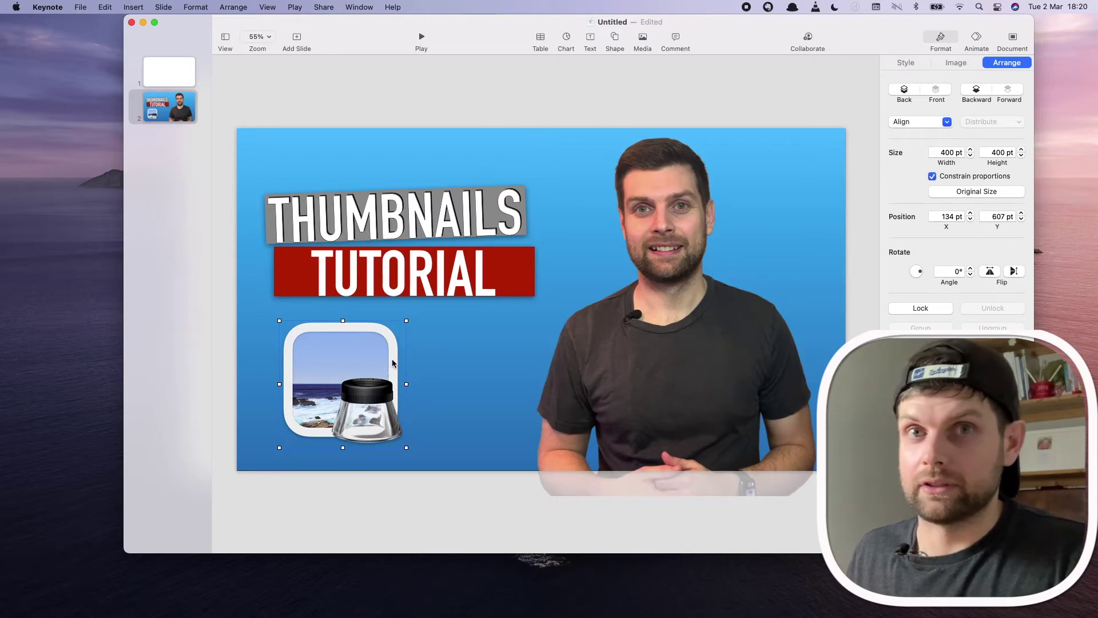
Give the Preview icon a Drop Shadow with 56 pt blur and 9 pt offset, and nudge it slightly up.
left_click(905, 63)
left_click(950, 253)
left_click(945, 263)
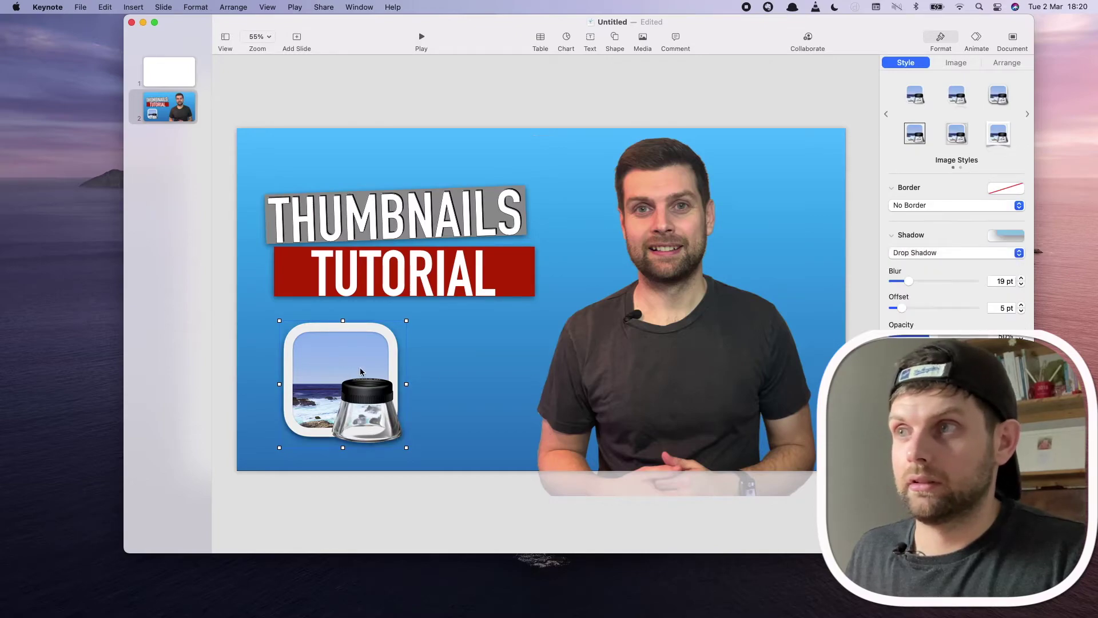
left_click_drag(908, 281, 936, 283)
mouse_move(384, 364)
left_mouse_down()
mouse_move(382, 350)
mouse_move(393, 358)
left_mouse_up()
left_click(417, 449)
left_click_drag(345, 385, 340, 379)
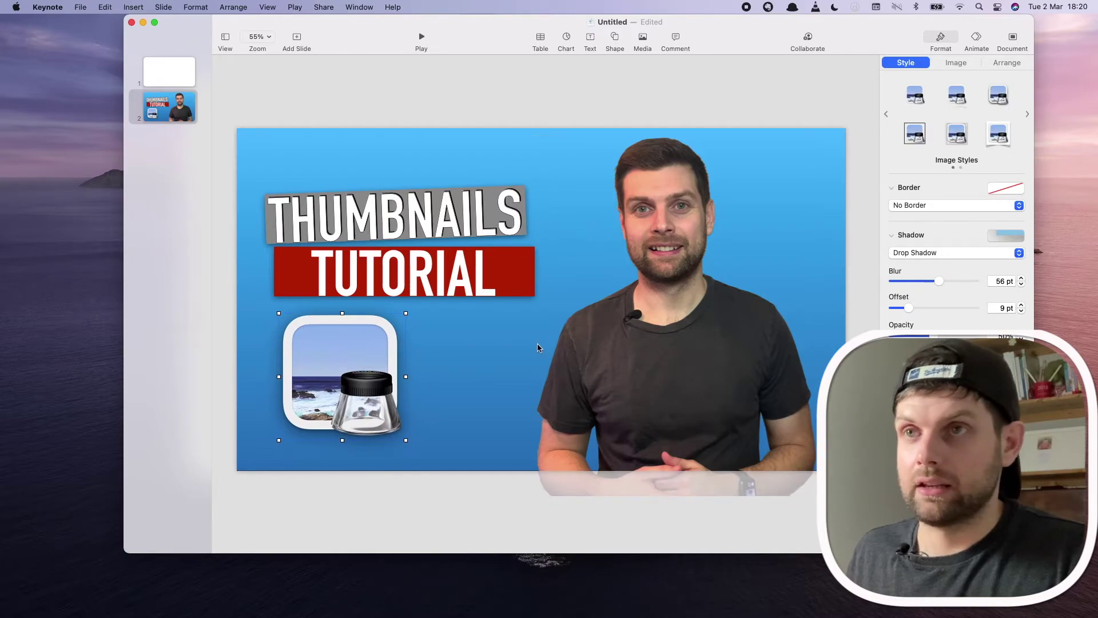
Switch to Safari and copy the blue Keynote app icon image from the image results.
key("ctrl+Up")
left_click(681, 371)
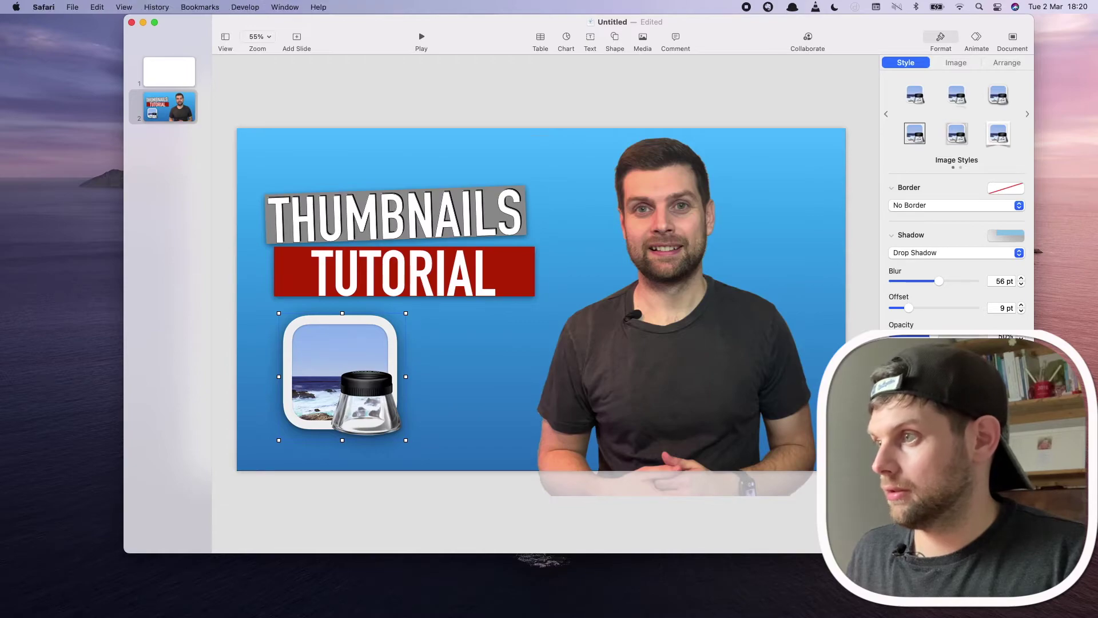
key("super+Tab")
left_click(347, 56)
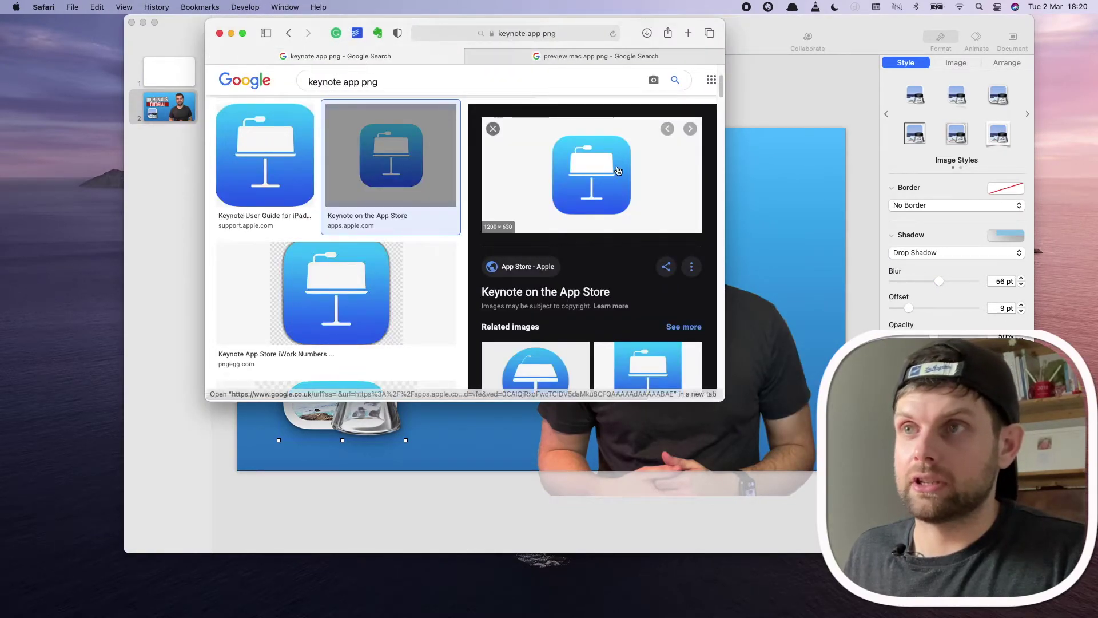
left_click(526, 187)
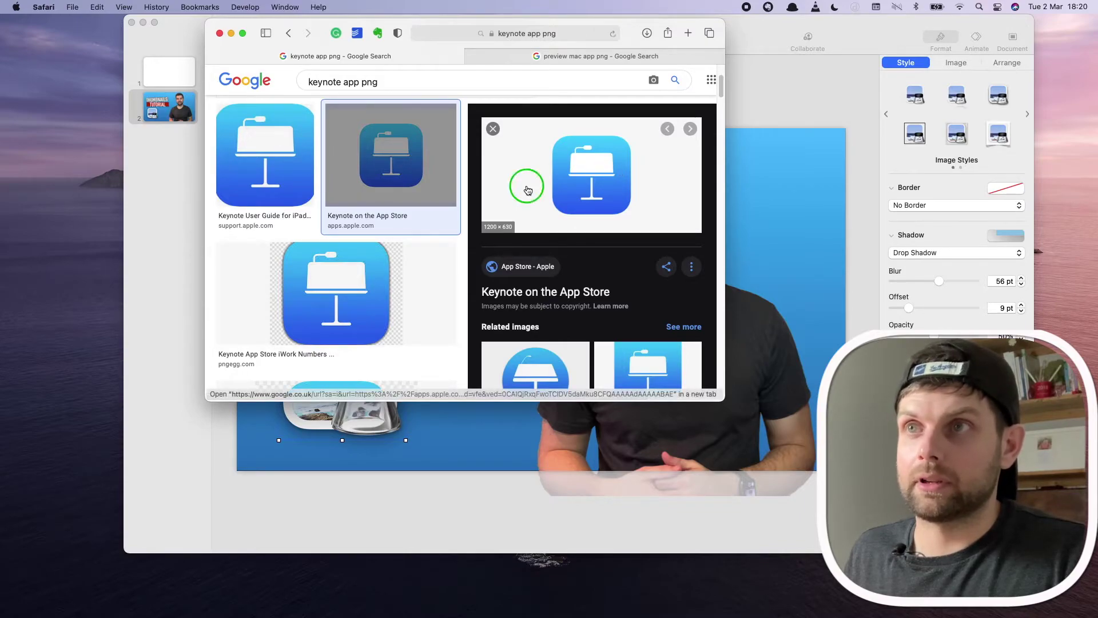
right_click(527, 190)
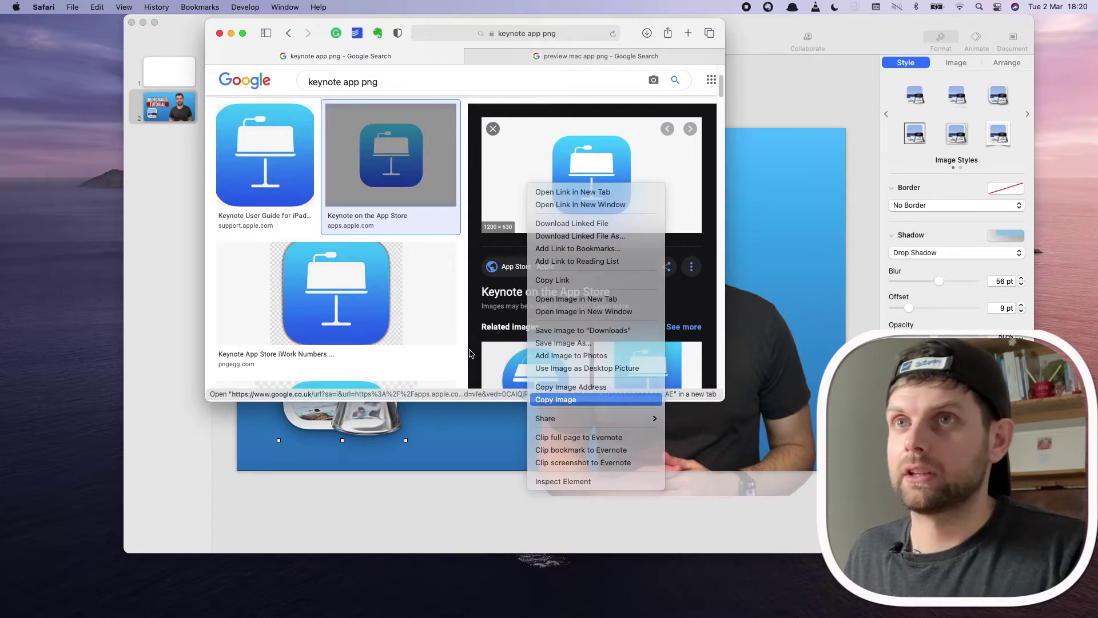
Return to Keynote, paste the Keynote icon image onto the thumbnail slide, shrink it and place it beside the Preview icon.
left_click(174, 329)
right_click(508, 378)
left_click(536, 410)
left_click_drag(506, 307, 478, 381)
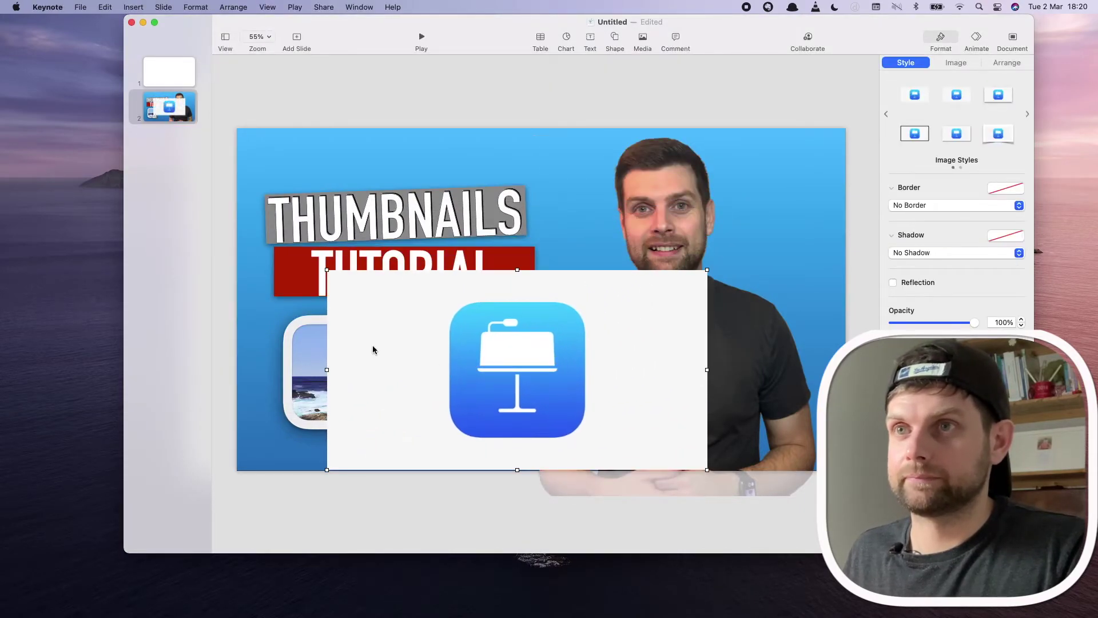
left_click_drag(327, 269, 514, 318)
left_click_drag(550, 401, 457, 363)
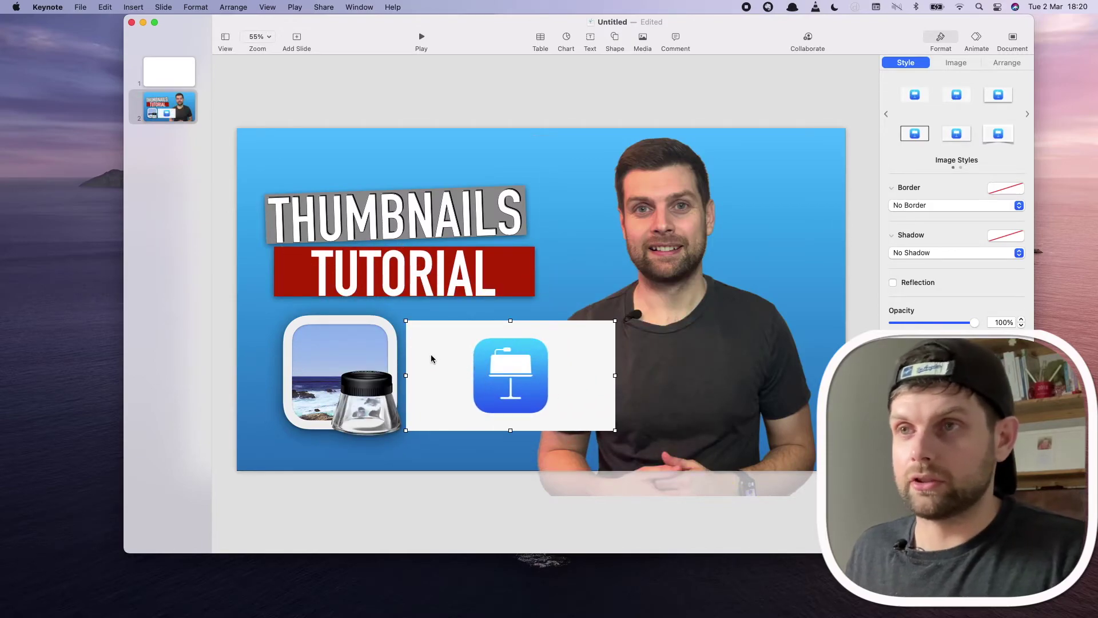
right_click(484, 360)
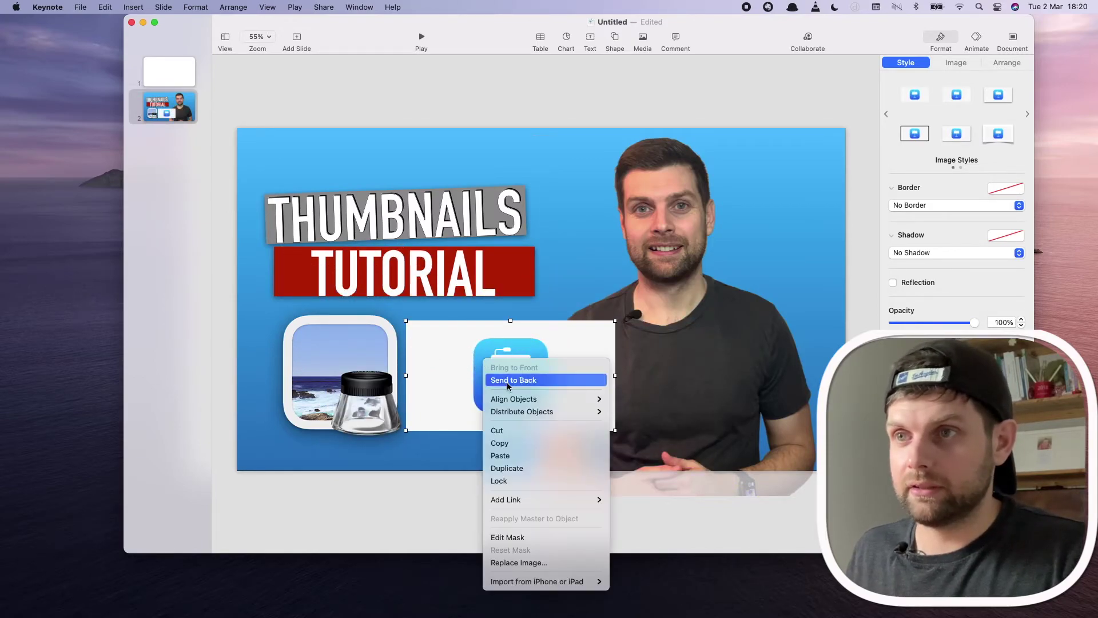
left_click(570, 540)
left_click(451, 497)
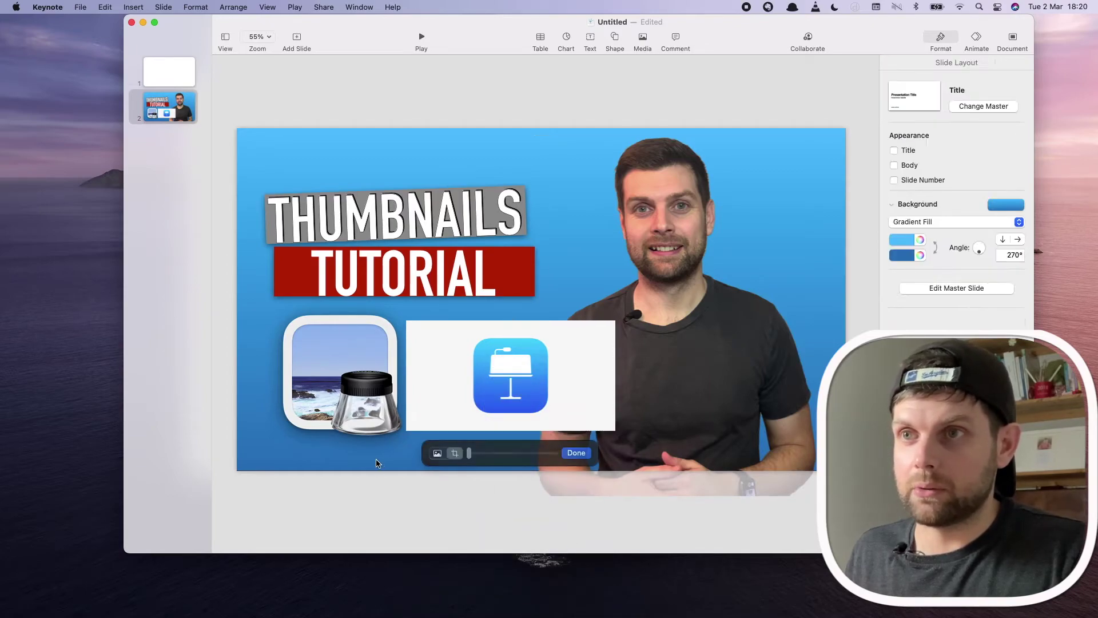
Mask the pasted Keynote image so that it is cropped tightly around the blue app icon.
right_click(465, 362)
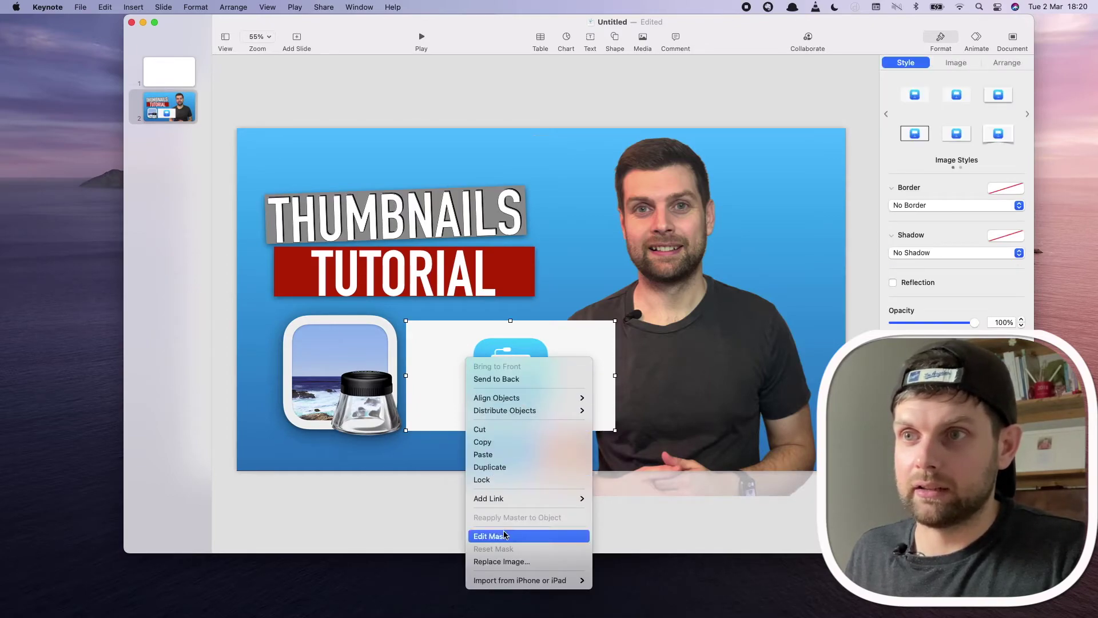
left_click(506, 534)
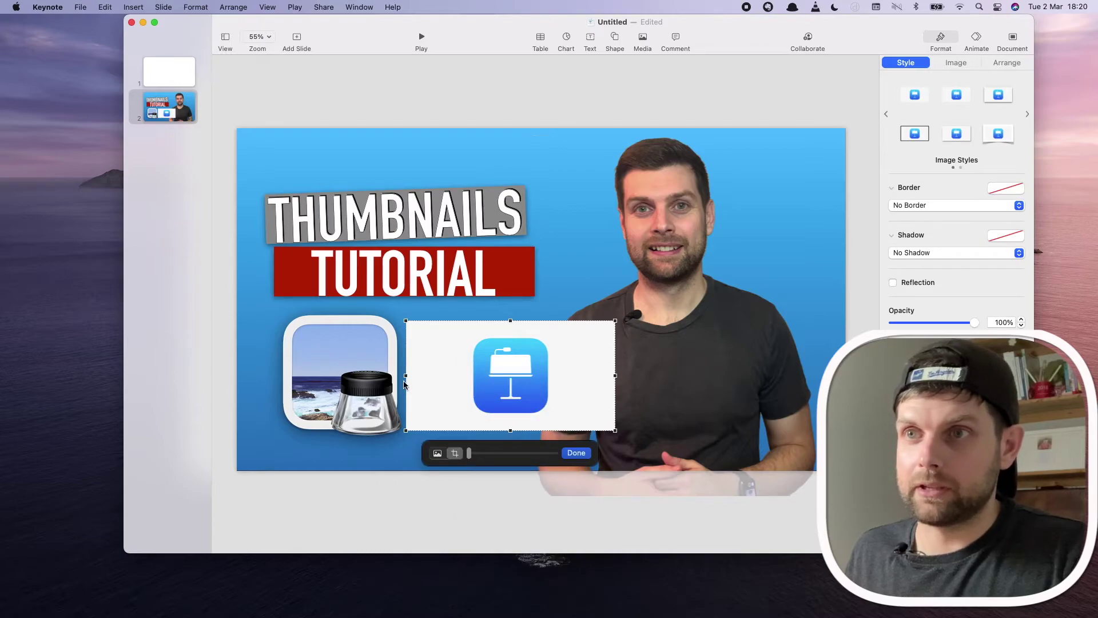
left_click_drag(405, 375, 462, 375)
left_click_drag(614, 375, 537, 375)
right_click(474, 382)
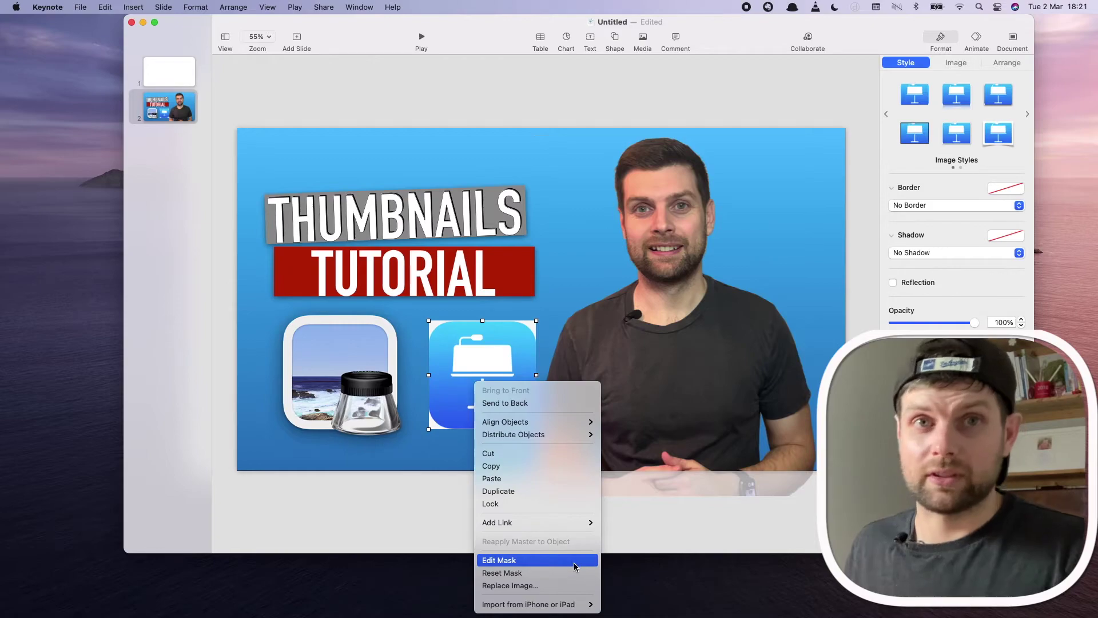
left_click(441, 487)
right_click(471, 396)
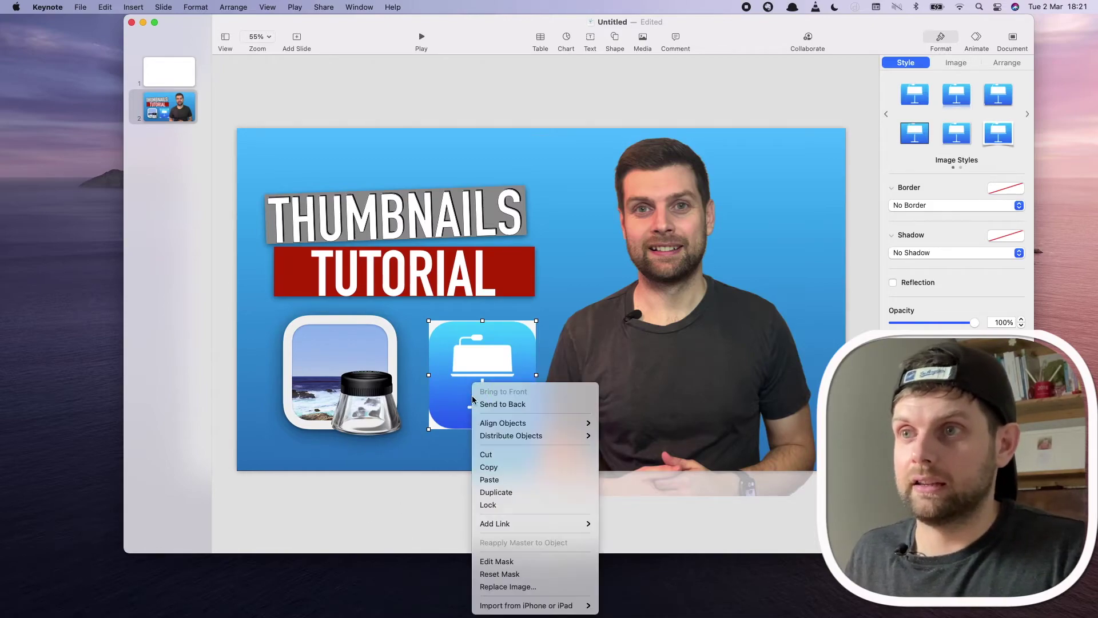
left_click(797, 303)
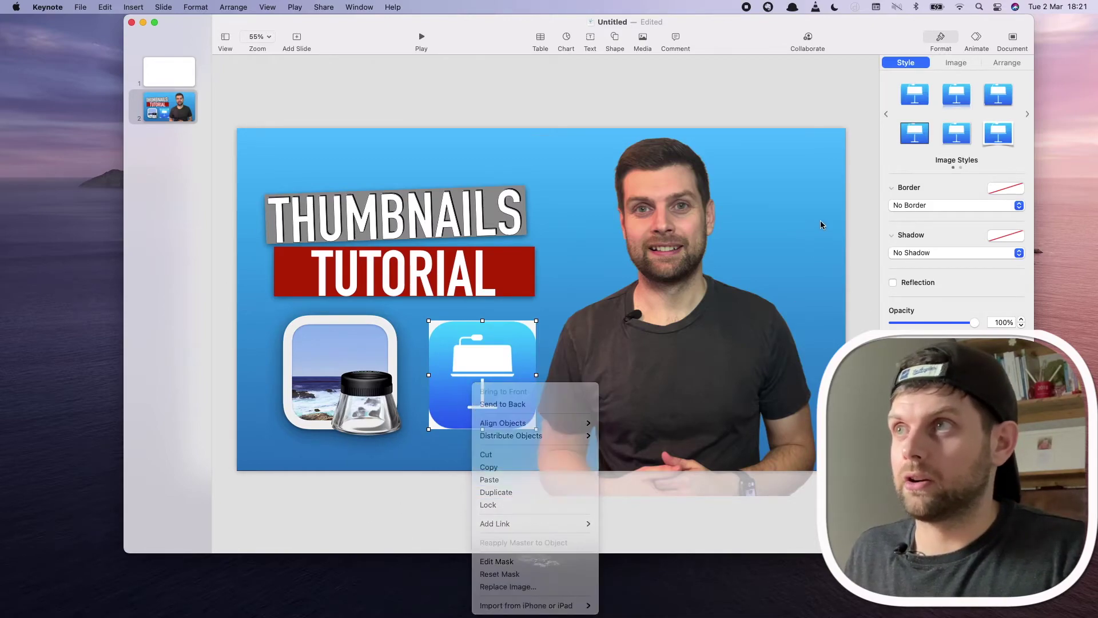
Remove the near-white background around the Keynote icon with Instant Alpha and move the icon slightly towards the Preview icon.
left_click(961, 63)
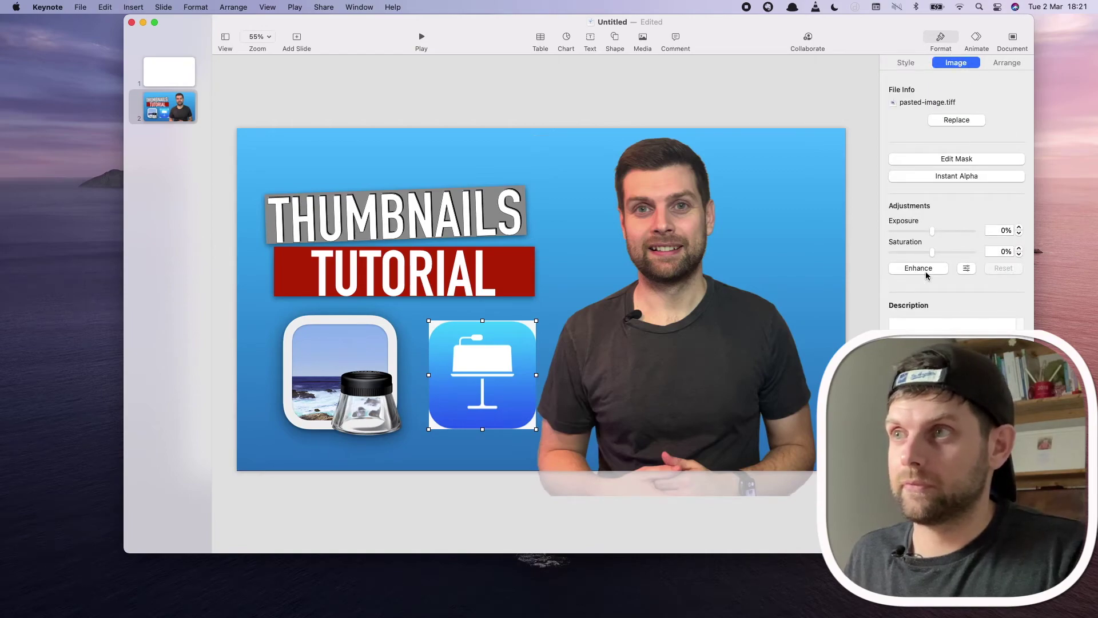
left_click(955, 176)
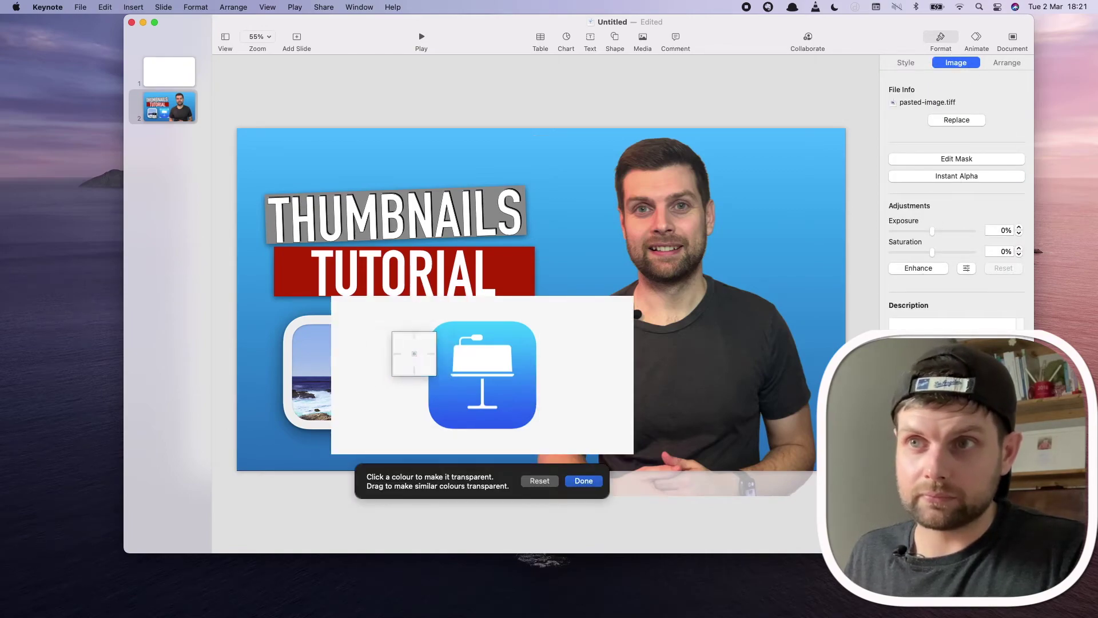
left_click_drag(391, 349, 395, 338)
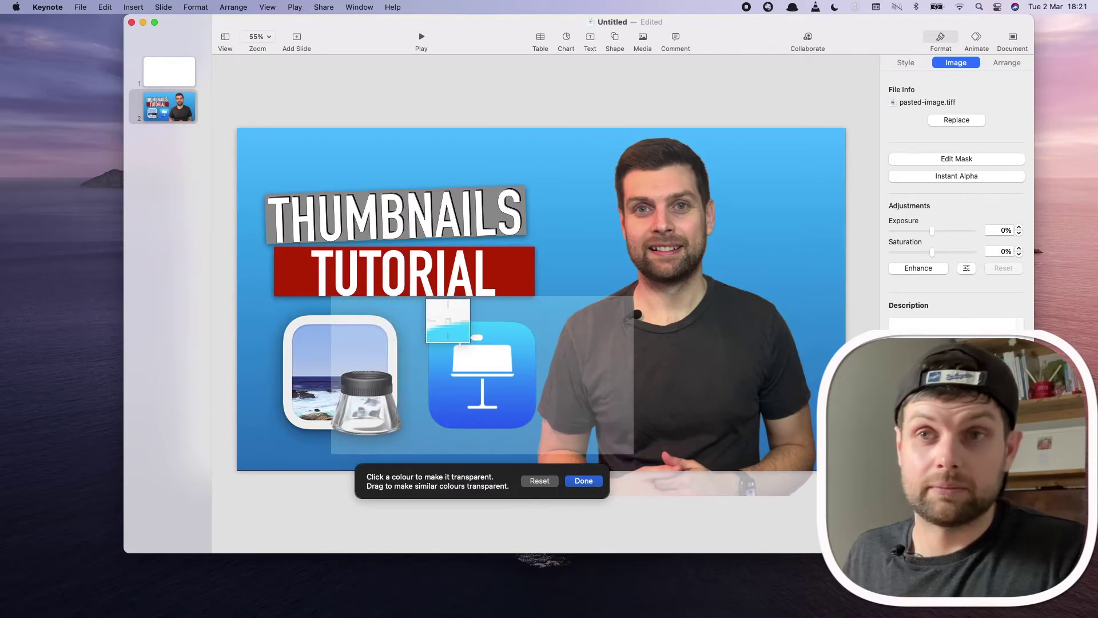
left_click(583, 481)
mouse_move(501, 405)
left_mouse_down()
mouse_move(470, 397)
mouse_move(492, 399)
left_mouse_up()
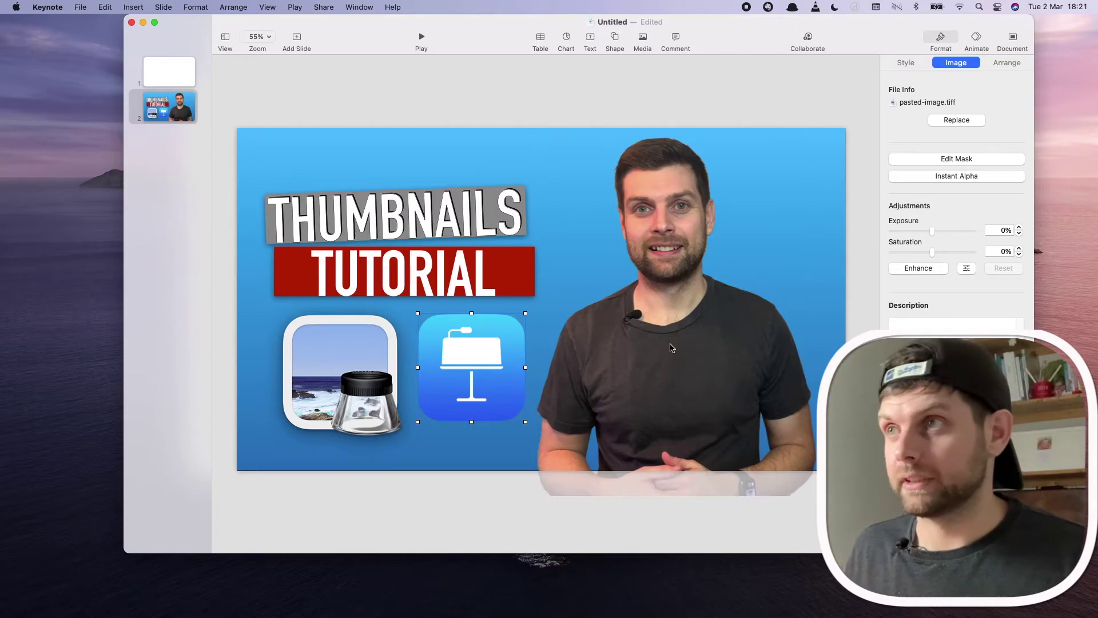
Give the Keynote icon a white Line border 25 pt wide.
left_click(908, 63)
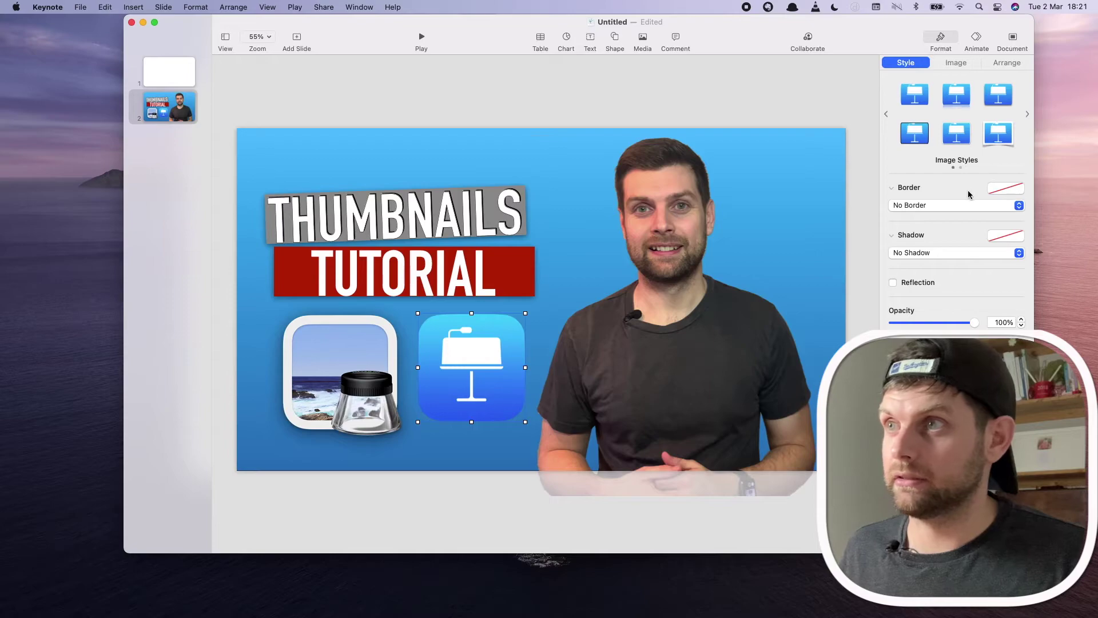
left_click(962, 204)
left_click(930, 218)
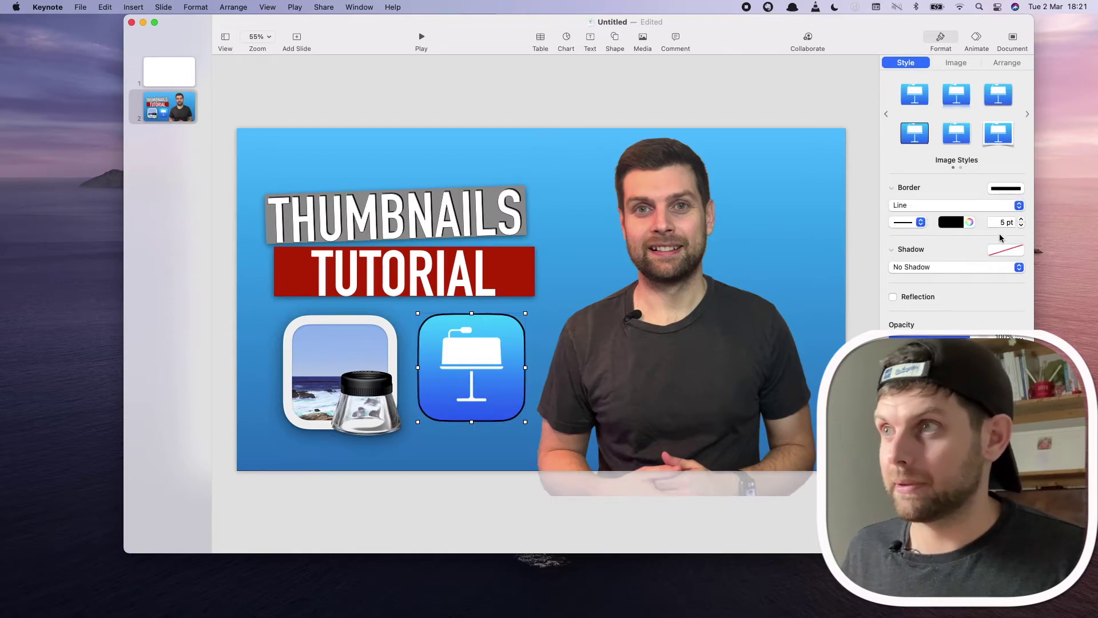
left_click(949, 222)
left_click(901, 297)
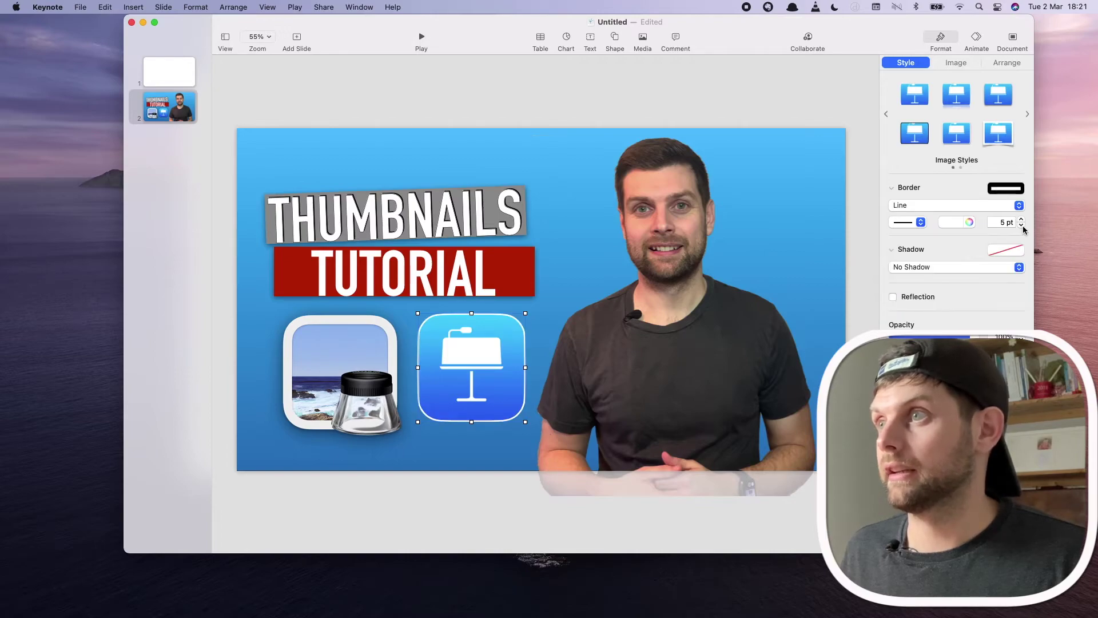
left_click(1009, 221)
type("25")
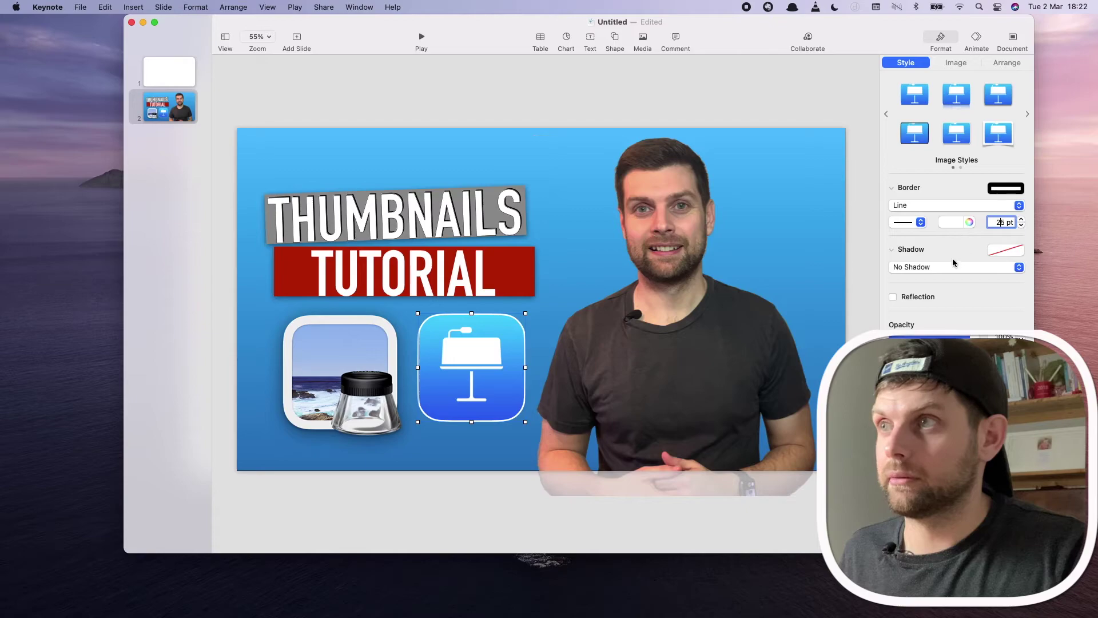
left_click(787, 273)
left_click(791, 273)
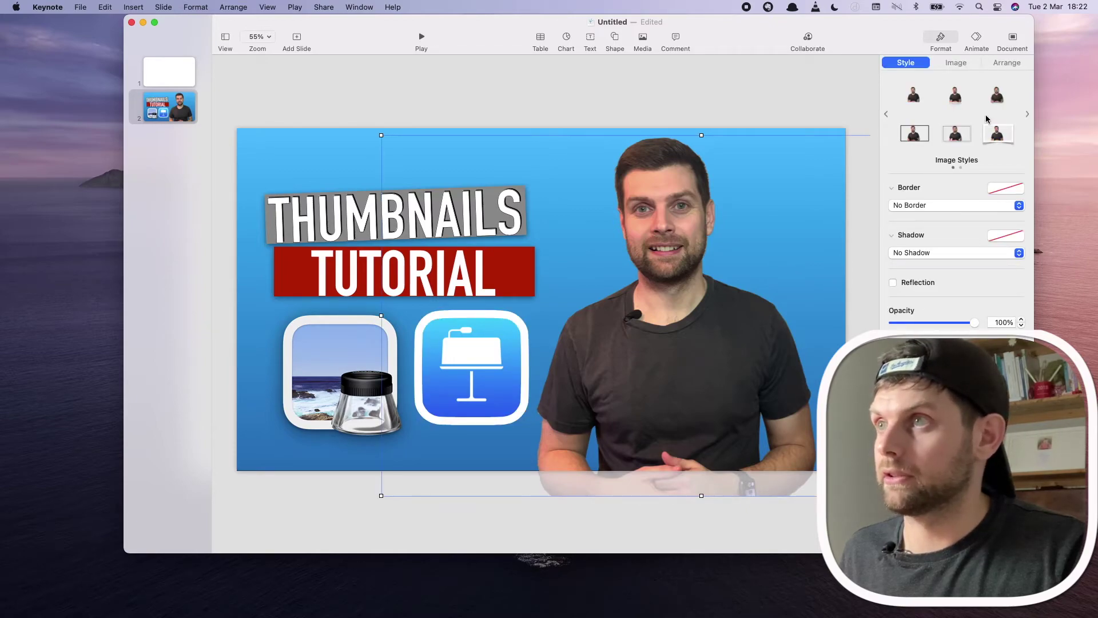
Set the Keynote icon's border width to 27 pt and move the icon down level with the Preview icon.
left_click(955, 63)
left_click(482, 341)
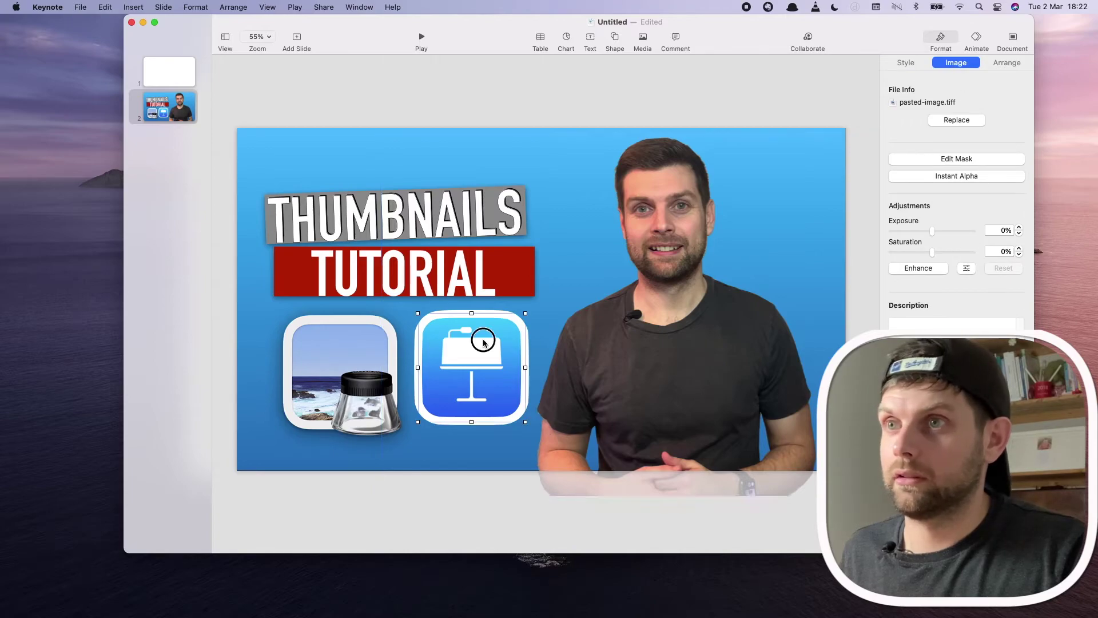
left_click(909, 63)
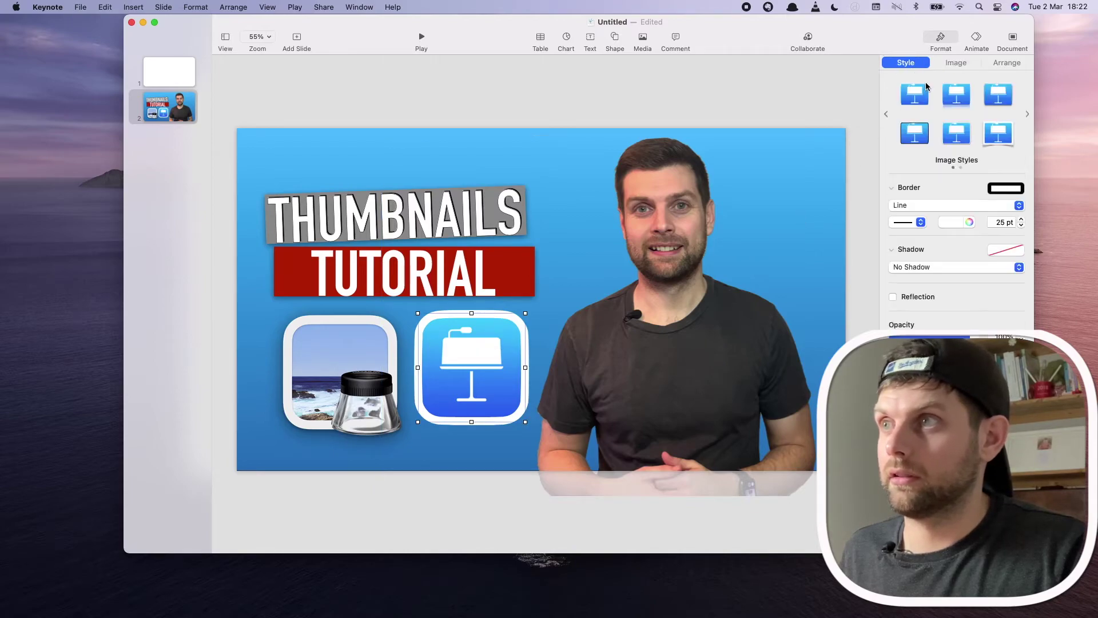
left_click(1021, 218)
left_click(1021, 219)
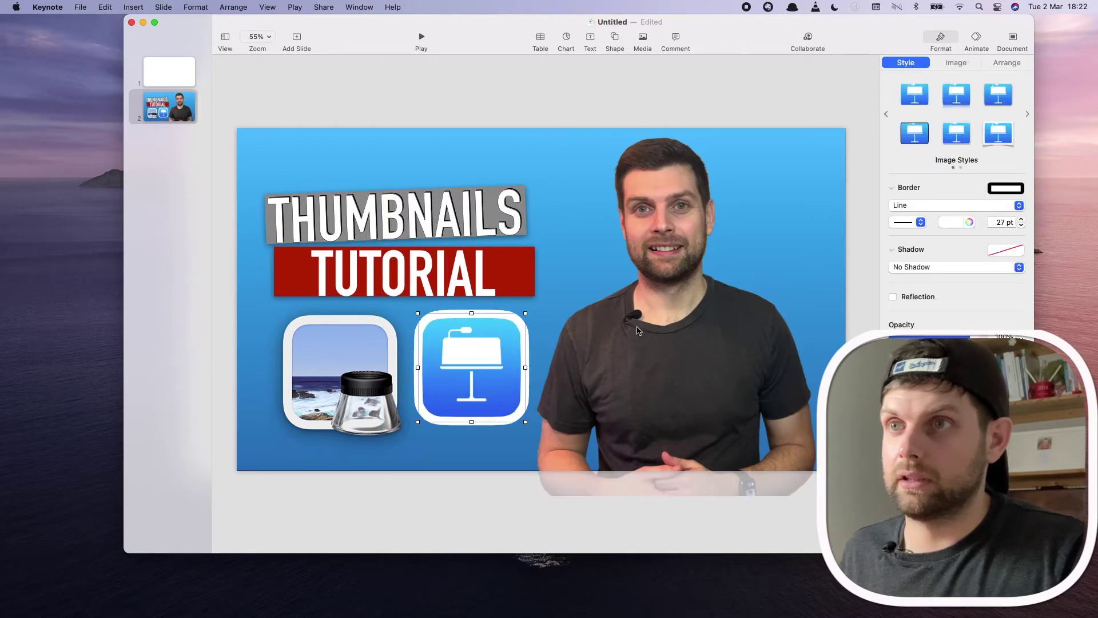
mouse_move(480, 362)
left_mouse_down()
mouse_move(349, 366)
mouse_move(346, 349)
mouse_move(350, 367)
mouse_move(480, 364)
left_mouse_up()
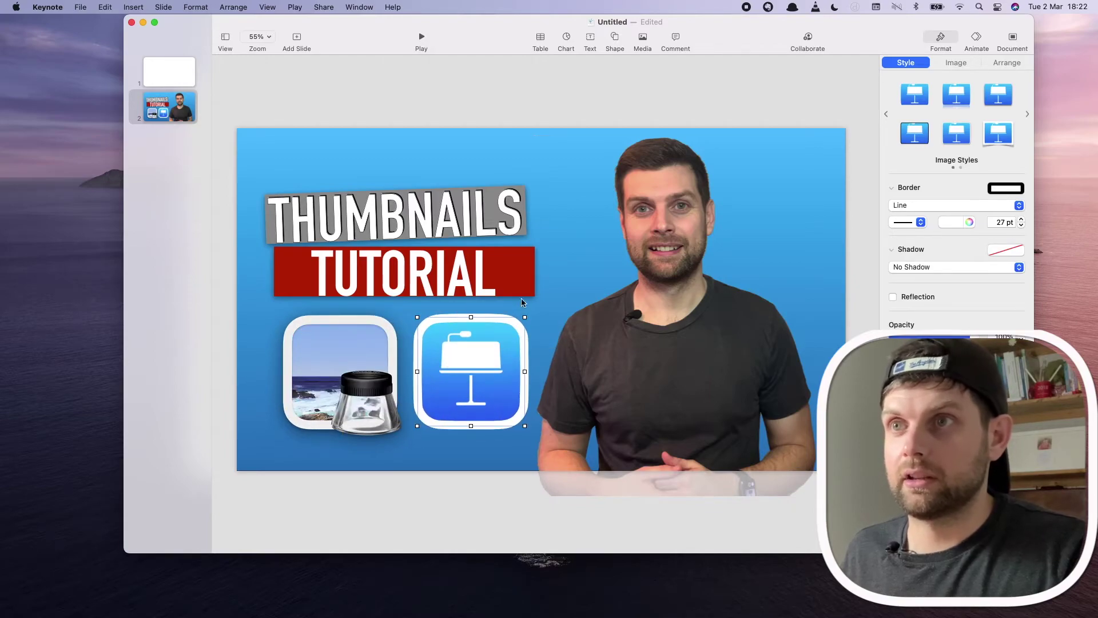
left_click(493, 307)
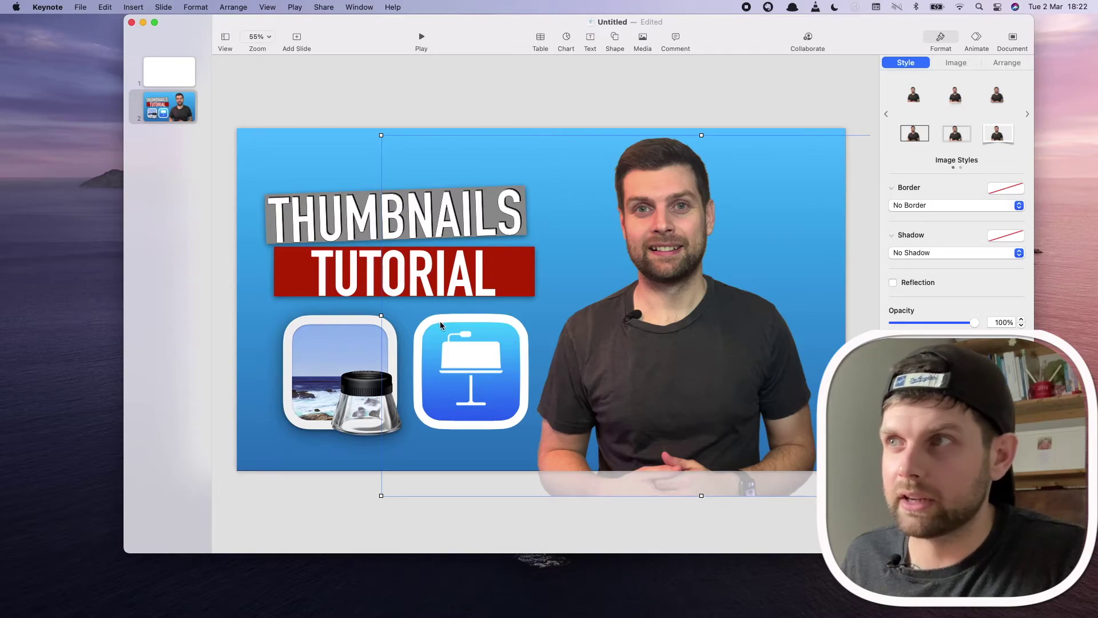
Match the Keynote icon's border colour to the Preview icon's off-white frame by sampling it, and close the colour picker.
left_click(461, 344)
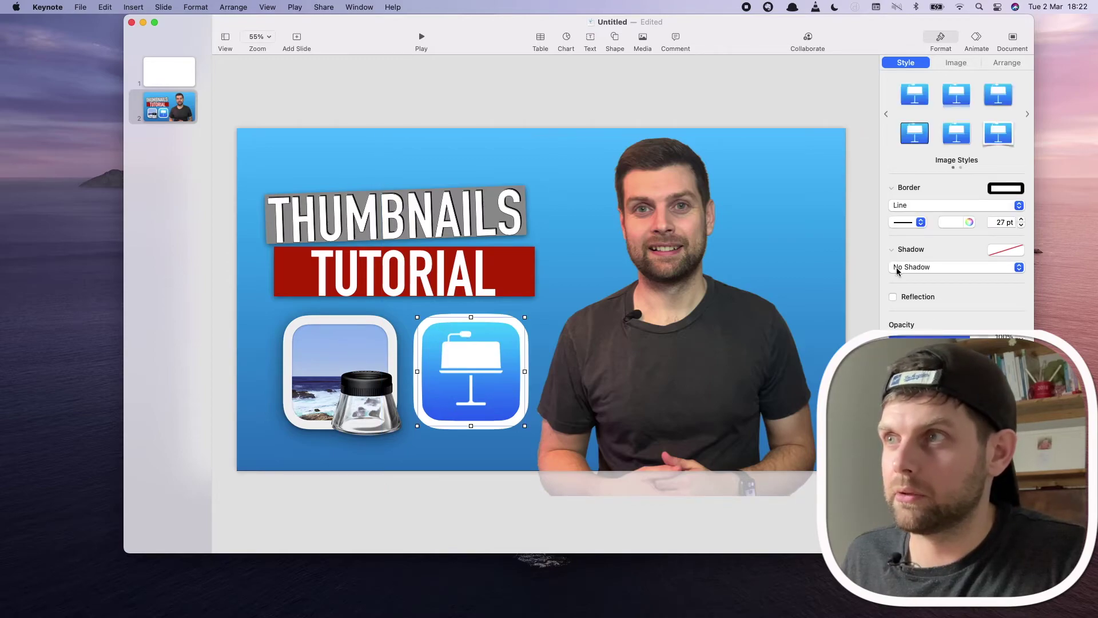
left_click(969, 224)
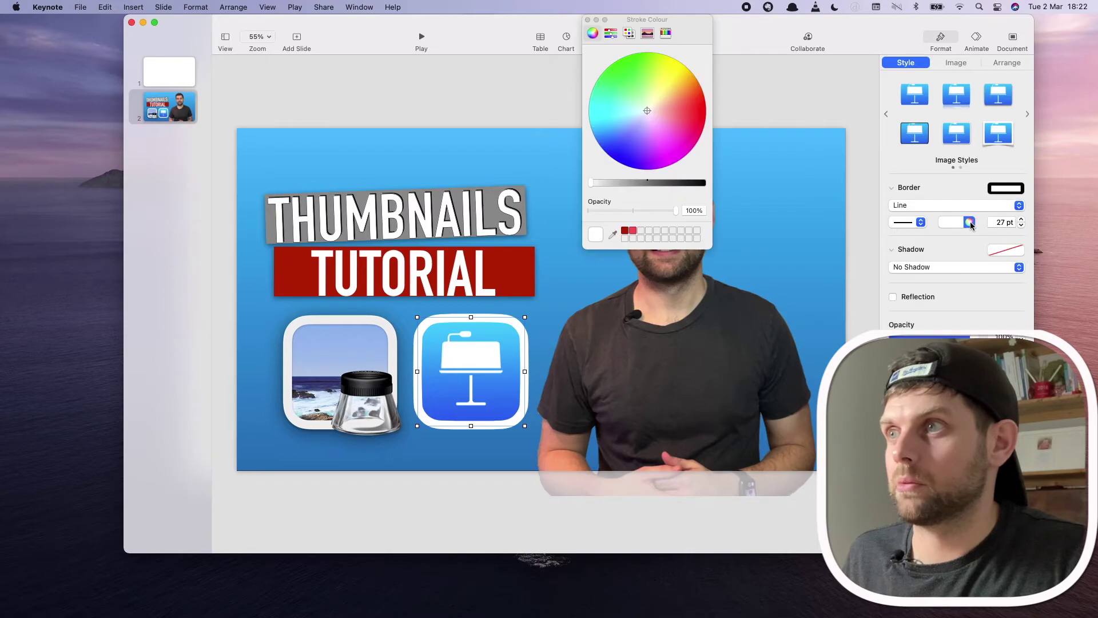
left_click(614, 235)
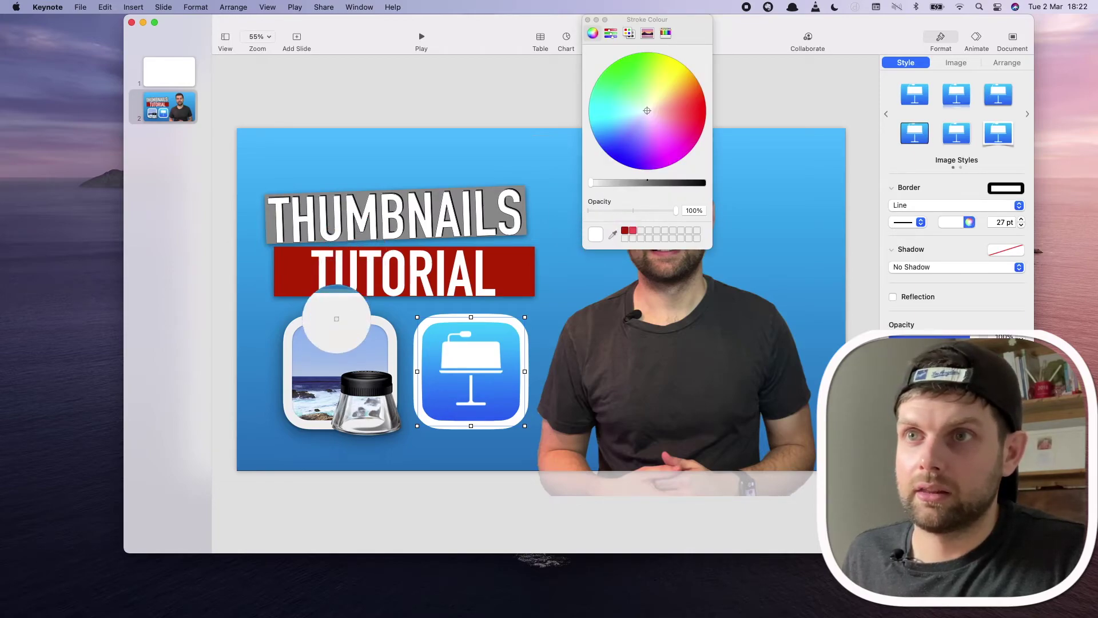
left_click(336, 319)
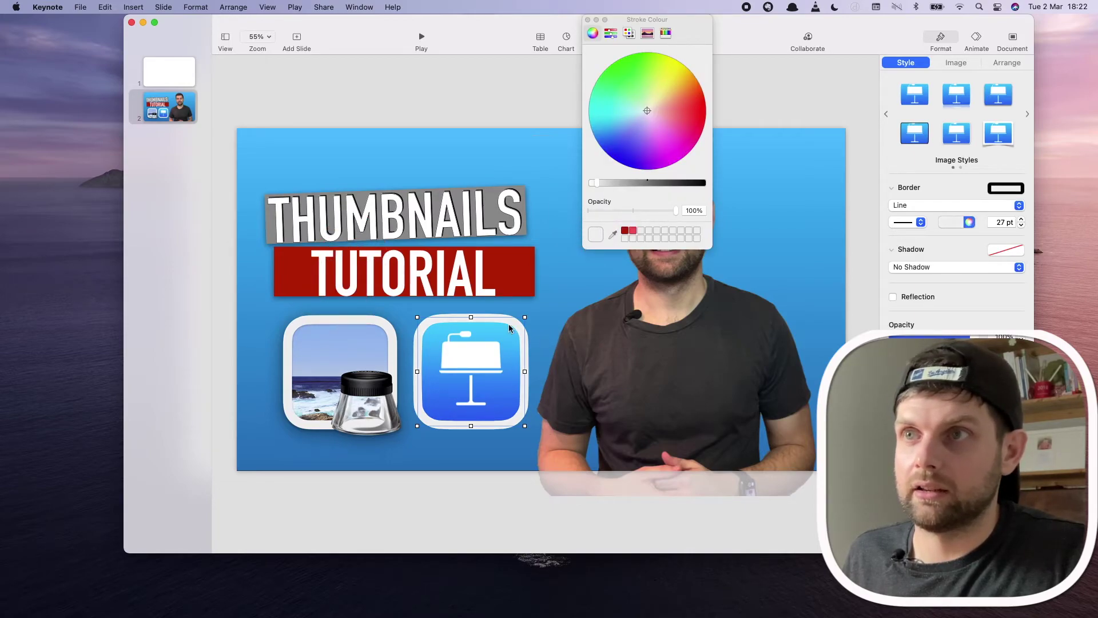
left_click(557, 279)
left_click(557, 279)
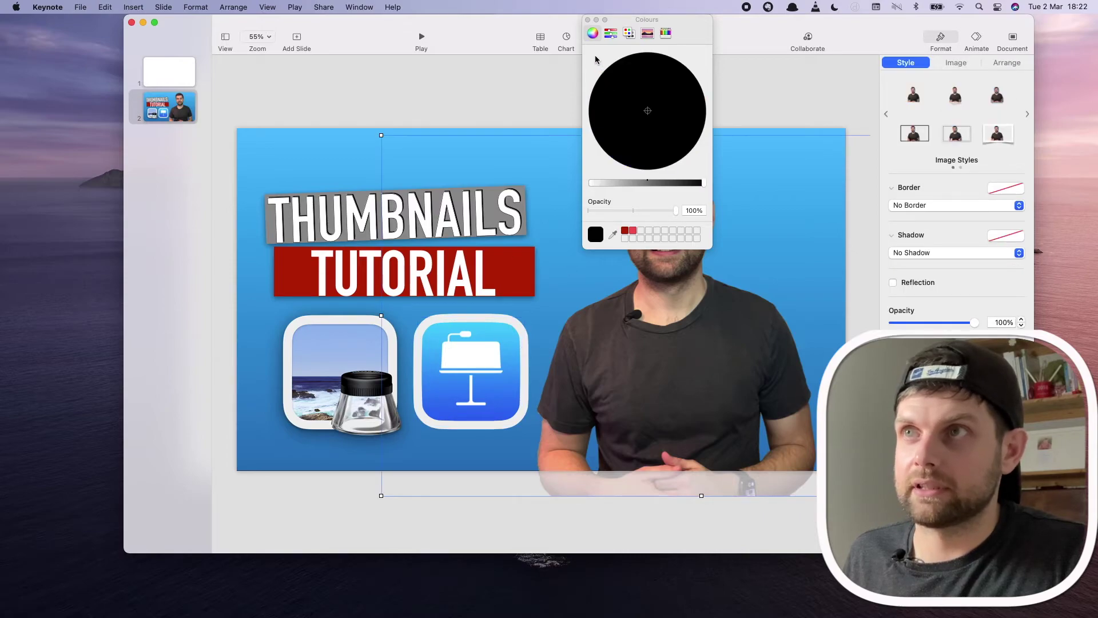
left_click(588, 19)
Nudge the Keynote icon slightly closer to the Preview icon and adjust the Preview icon's position.
left_click_drag(468, 351, 472, 355)
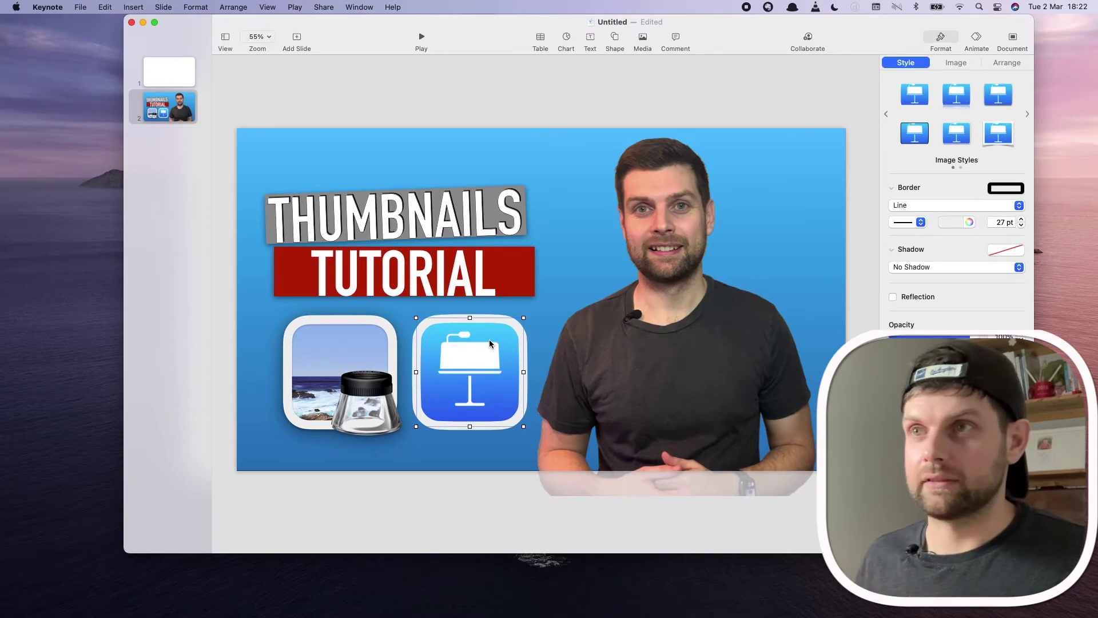
left_click(749, 284)
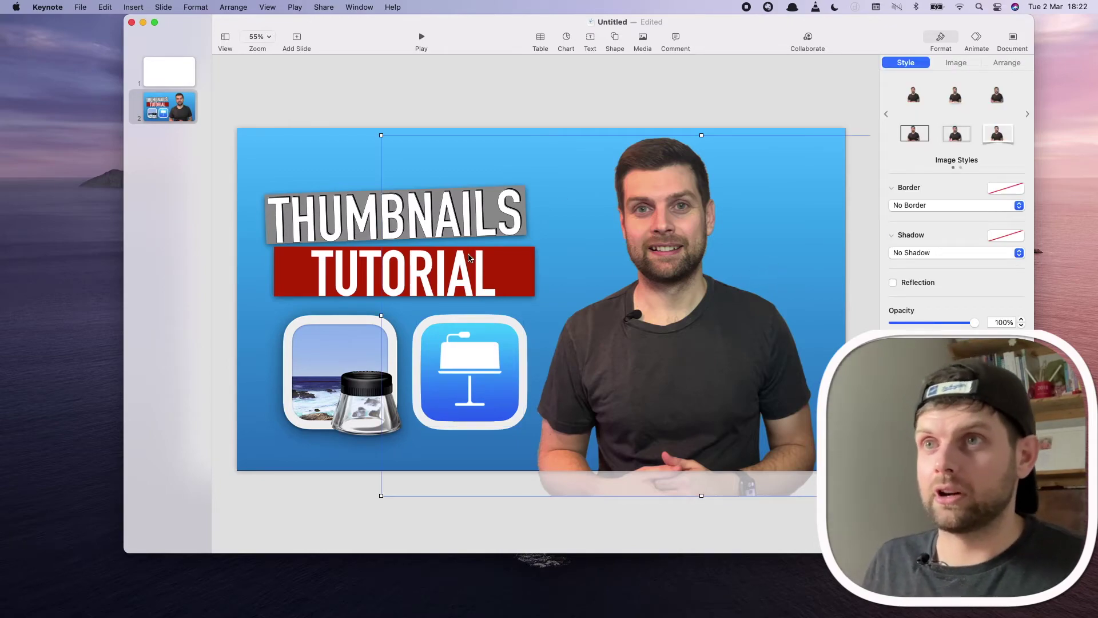
left_click_drag(339, 345, 306, 336)
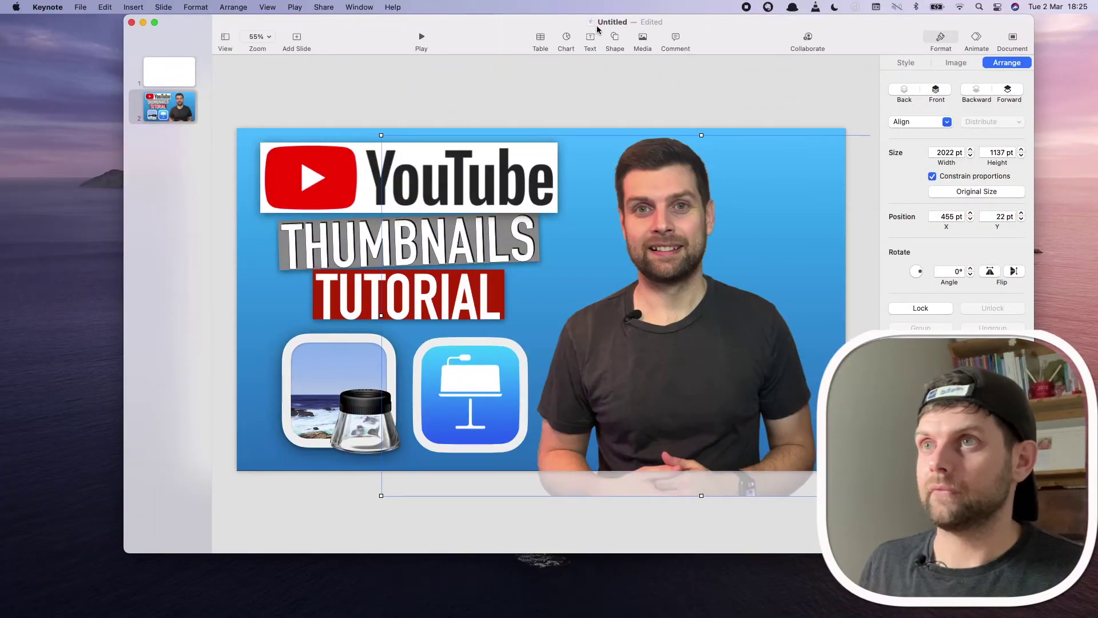
Add a black right triangle and enlarge it to 1669 × 1305 pt at X -12 pt, Y -162 pt, covering the slide's text half.
left_click(614, 40)
left_click(648, 163)
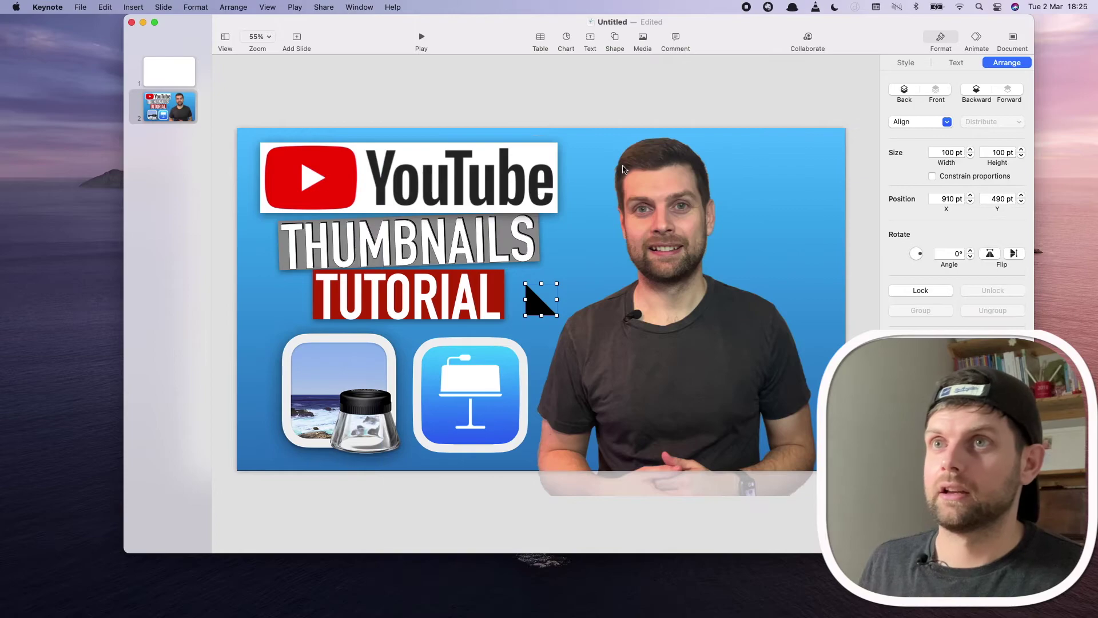
left_click_drag(534, 300, 793, 510)
left_click_drag(267, 177, 284, 160)
left_click_drag(260, 292, 215, 293)
left_click_drag(314, 286, 331, 269)
left_click_drag(832, 471, 762, 491)
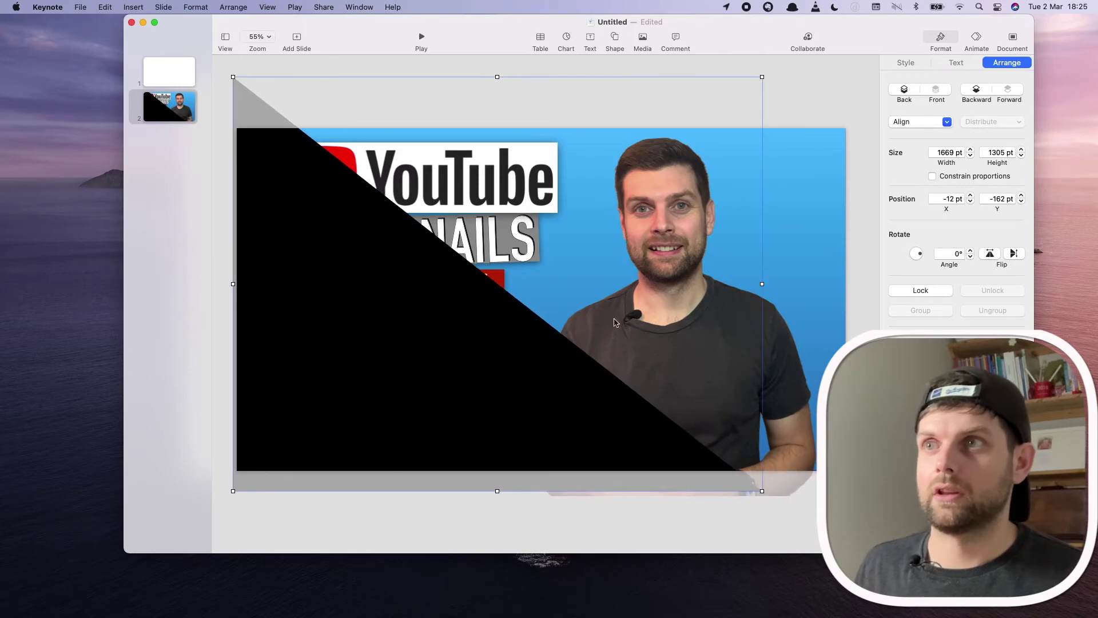
Send the black triangle to the back, behind the logo, banners, icons and the man's cutout.
left_click(810, 108)
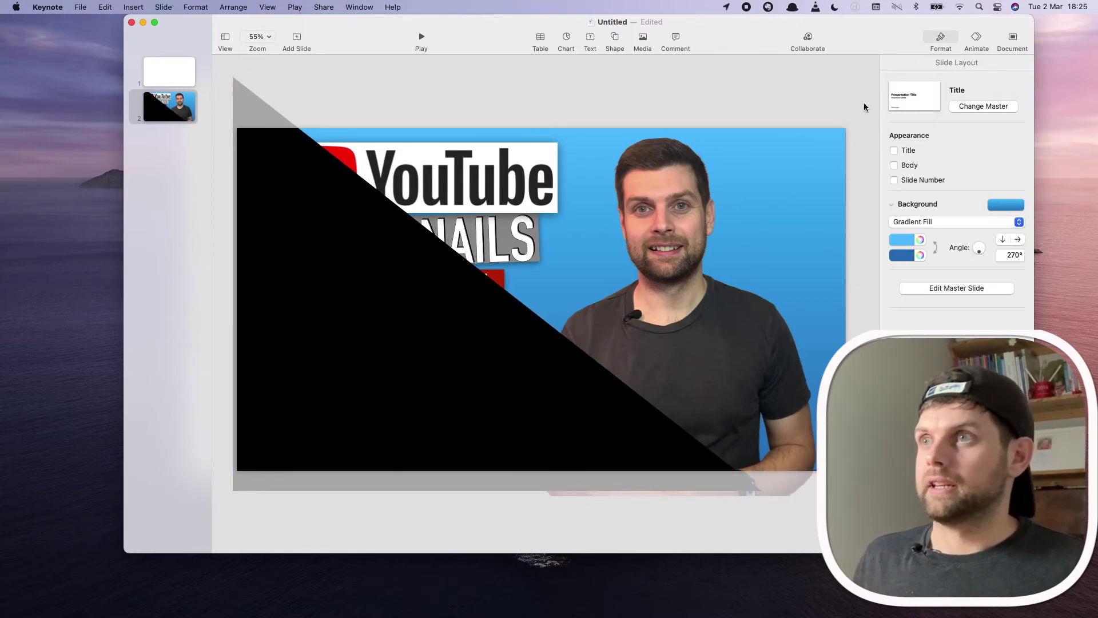
left_click(326, 332)
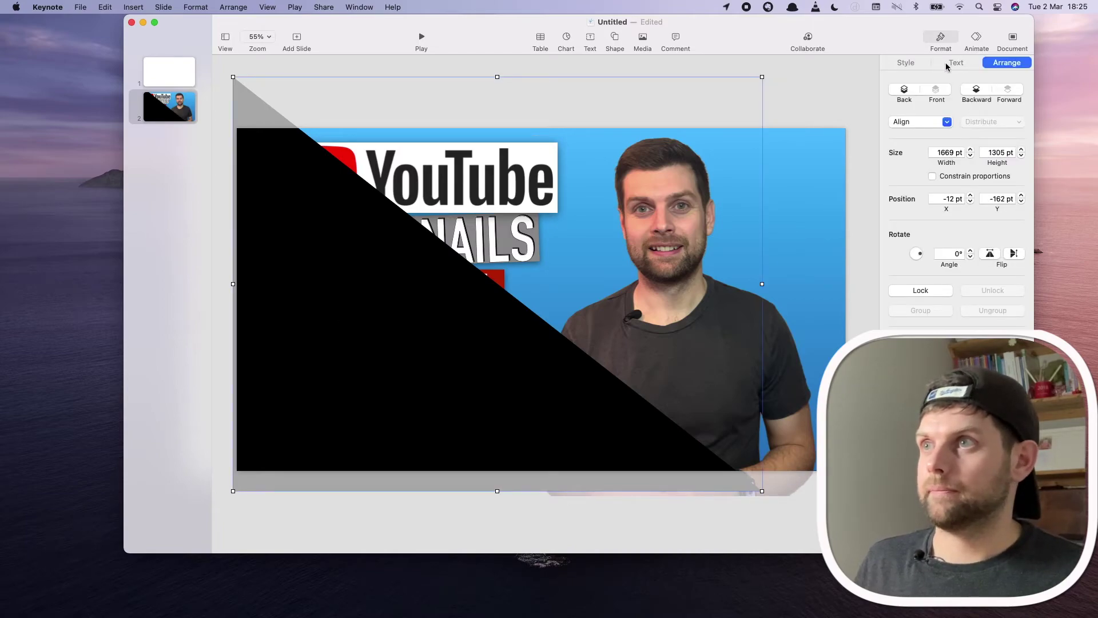
left_click(904, 93)
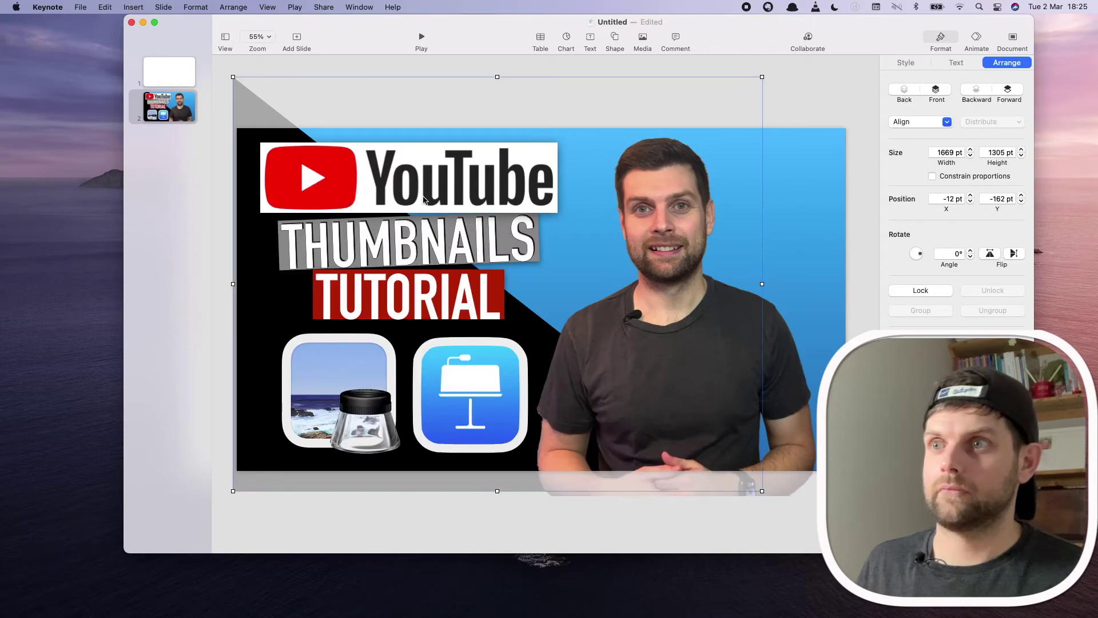